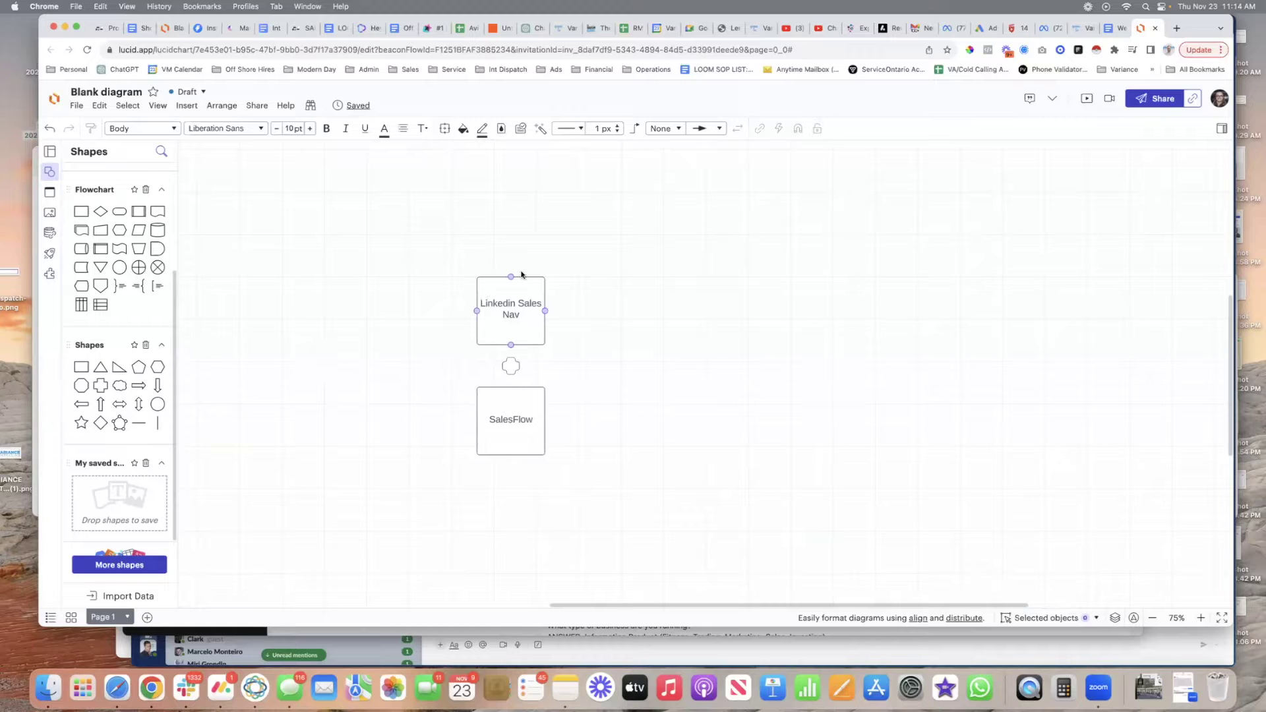
# Scroll the canvas left to bring the Linkedin Sales Nav and SalesFlow boxes into view.
pyautogui.hscroll(-1, 526, 292)
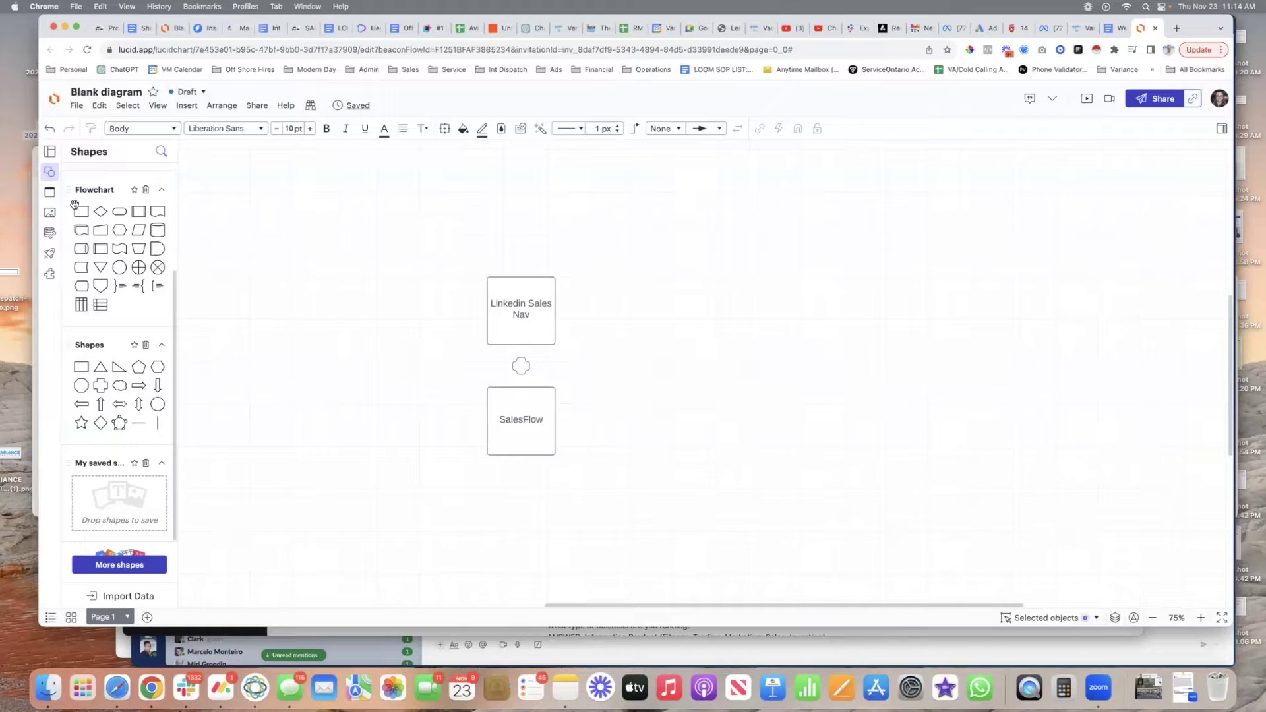
# Add a '40-60 Messages Per Day' box and a copy beside it labelled '20-40 First Follow Ups'.
pyautogui.moveTo(80, 211)
pyautogui.moveTo(80, 211); pyautogui.dragTo(724, 361)
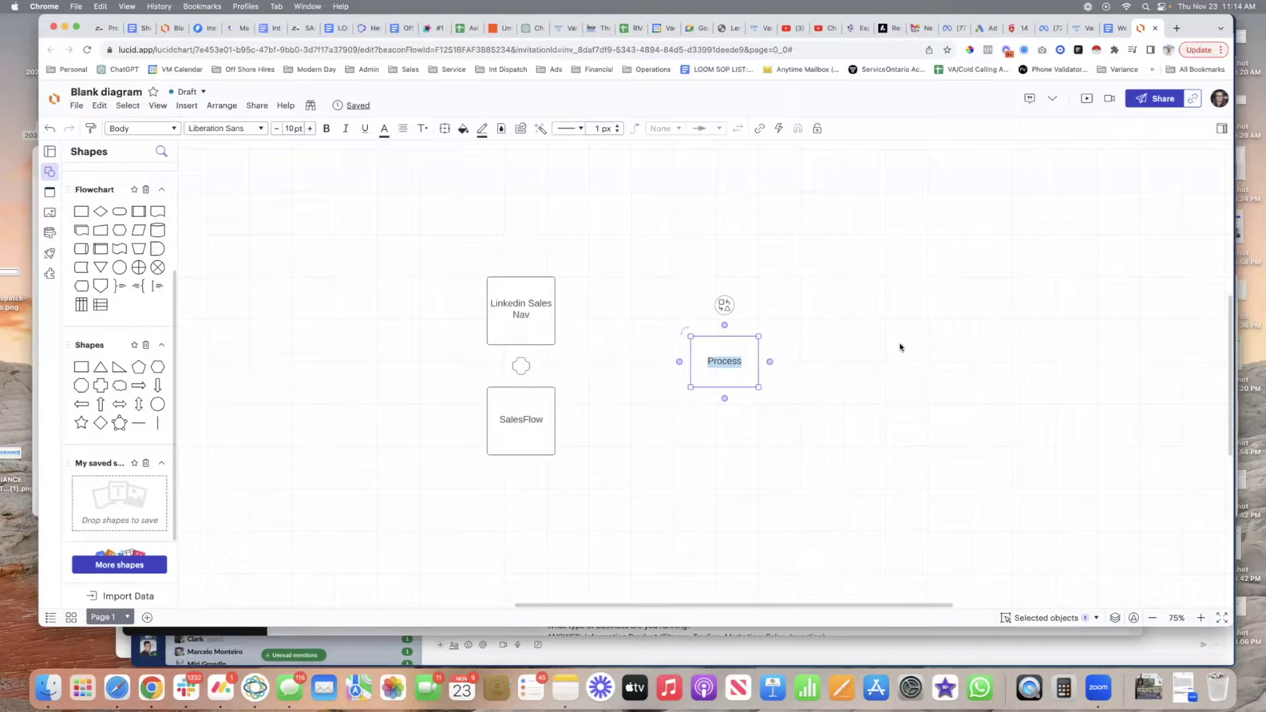
pyautogui.write('40-60 Messages Per Day')
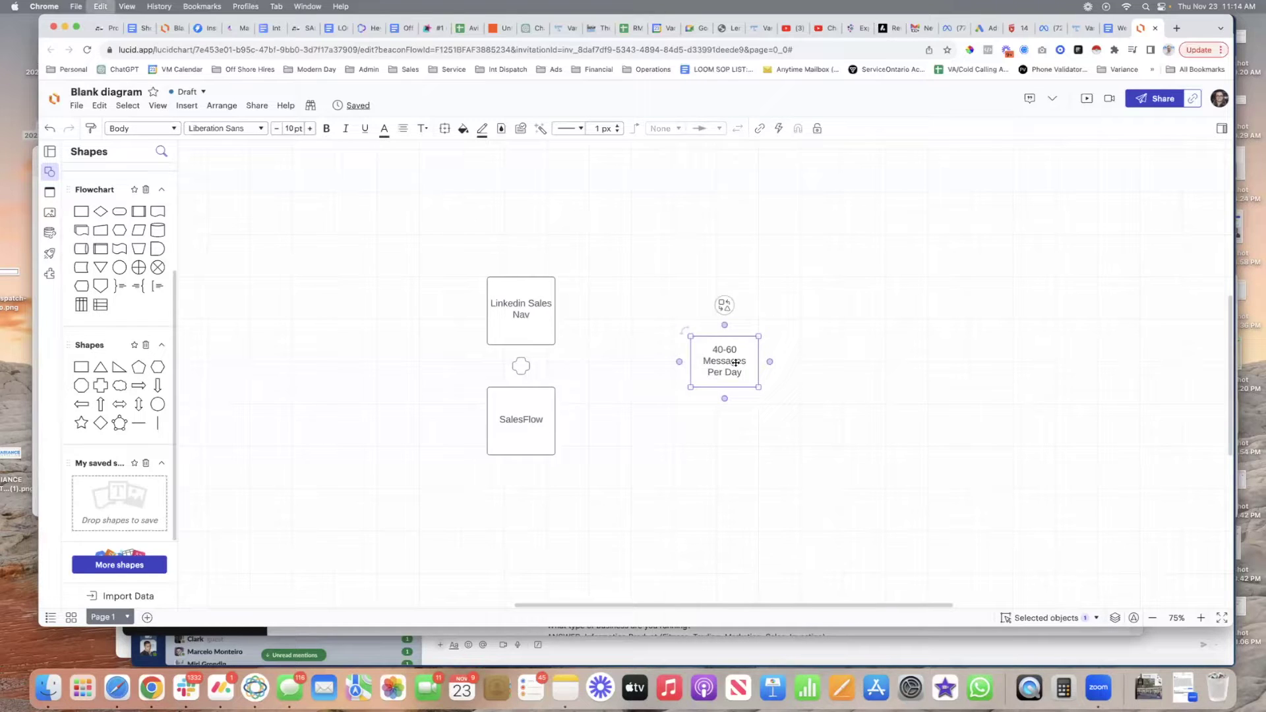
pyautogui.moveTo(760, 364); pyautogui.dragTo(853, 364)
pyautogui.doubleClick(816, 360)
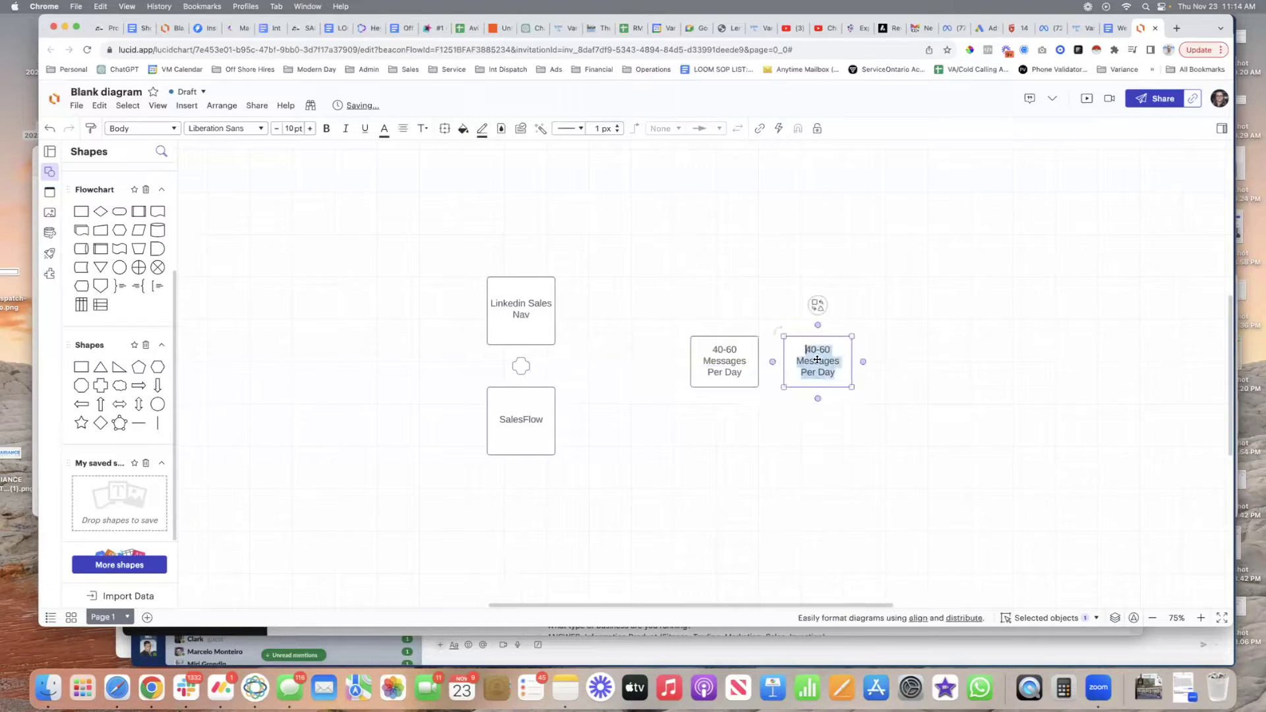
pyautogui.write('20')
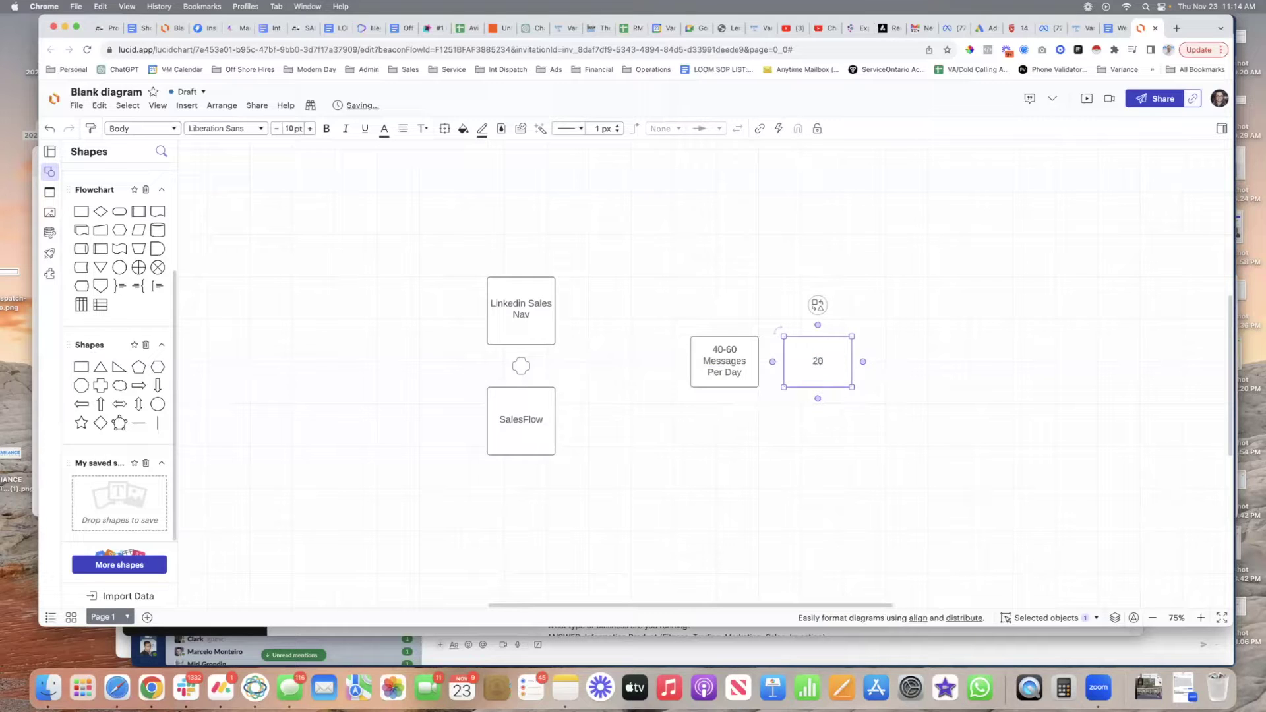
pyautogui.write('-40 First Follow Ups')
# Duplicate the follow-up box twice to the right as '20-40 Second Follow Ups' and '20-40 Third Follow Ups'.
pyautogui.moveTo(827, 358); pyautogui.dragTo(906, 358)
pyautogui.doubleClick(905, 358)
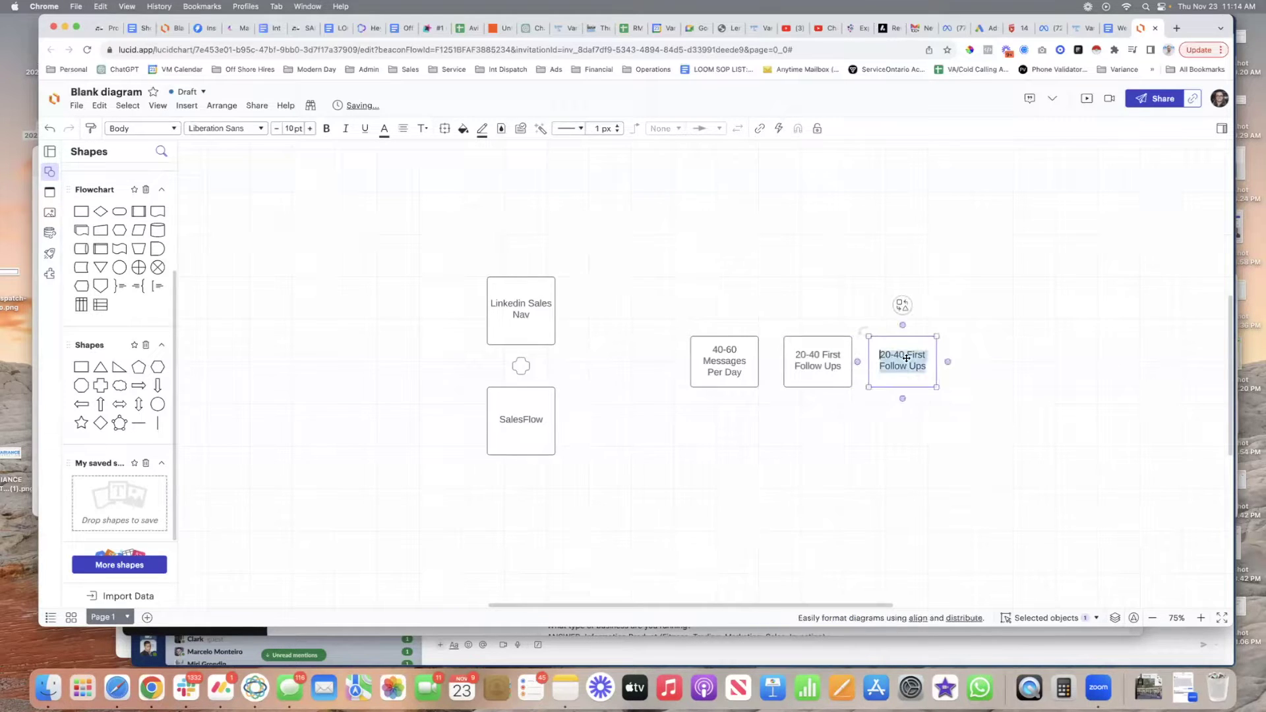
pyautogui.doubleClick(911, 356)
pyautogui.write('Sec')
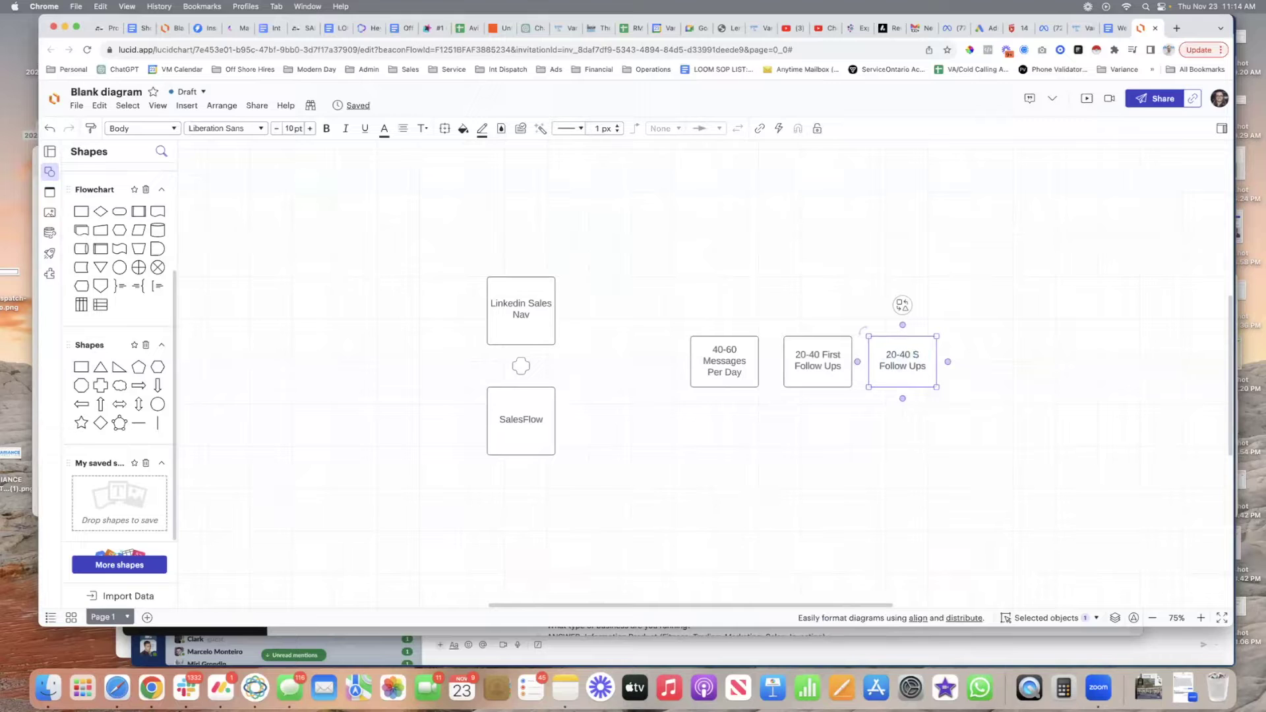
pyautogui.write('ond')
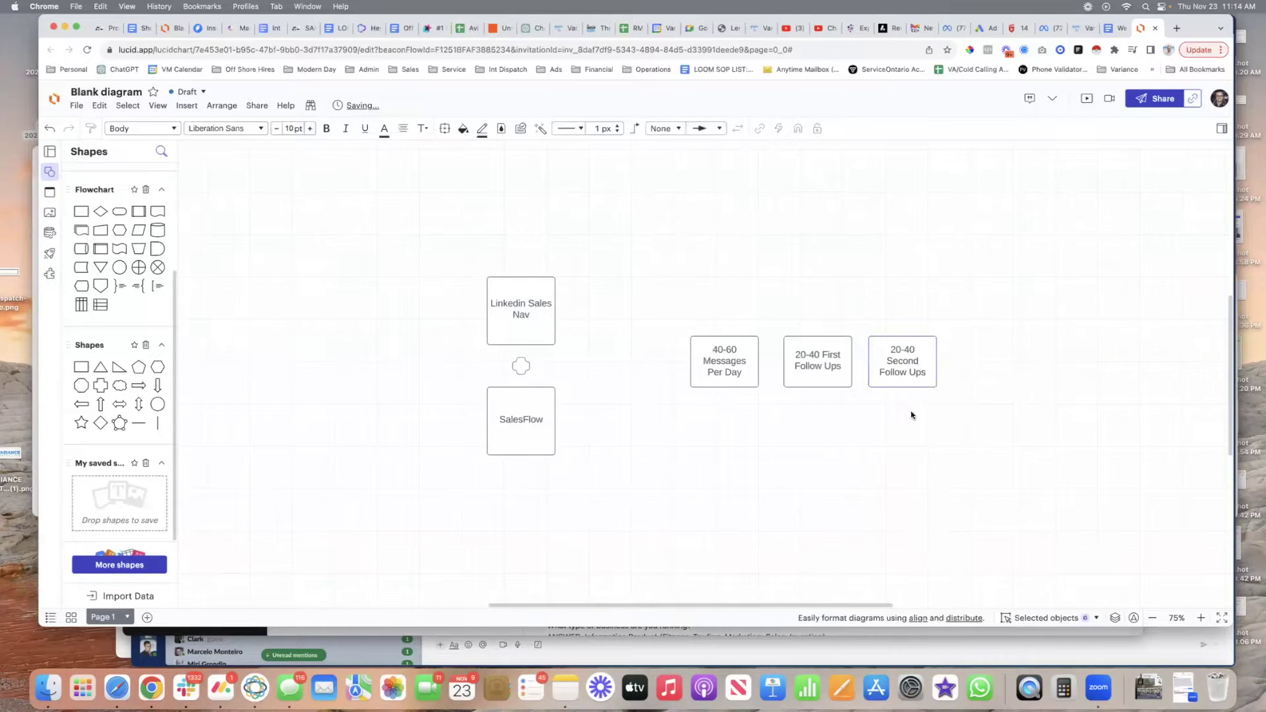
pyautogui.moveTo(919, 369); pyautogui.dragTo(992, 362)
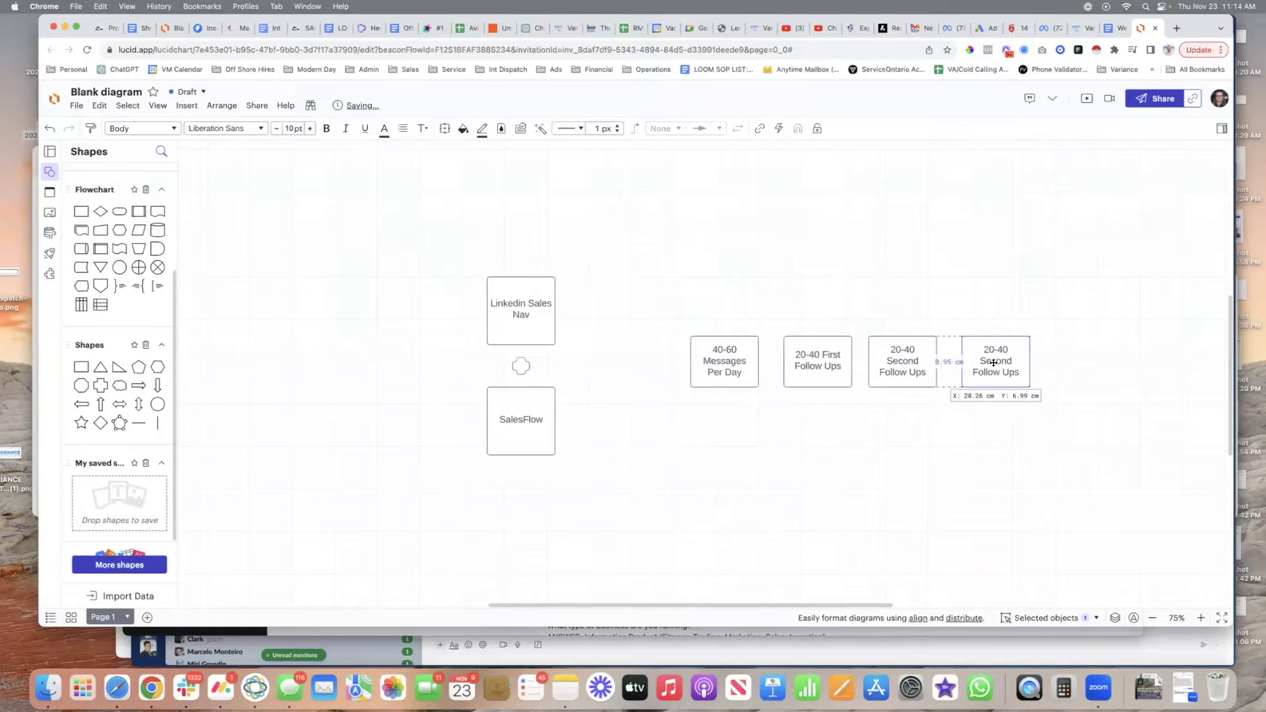
pyautogui.doubleClick(992, 361)
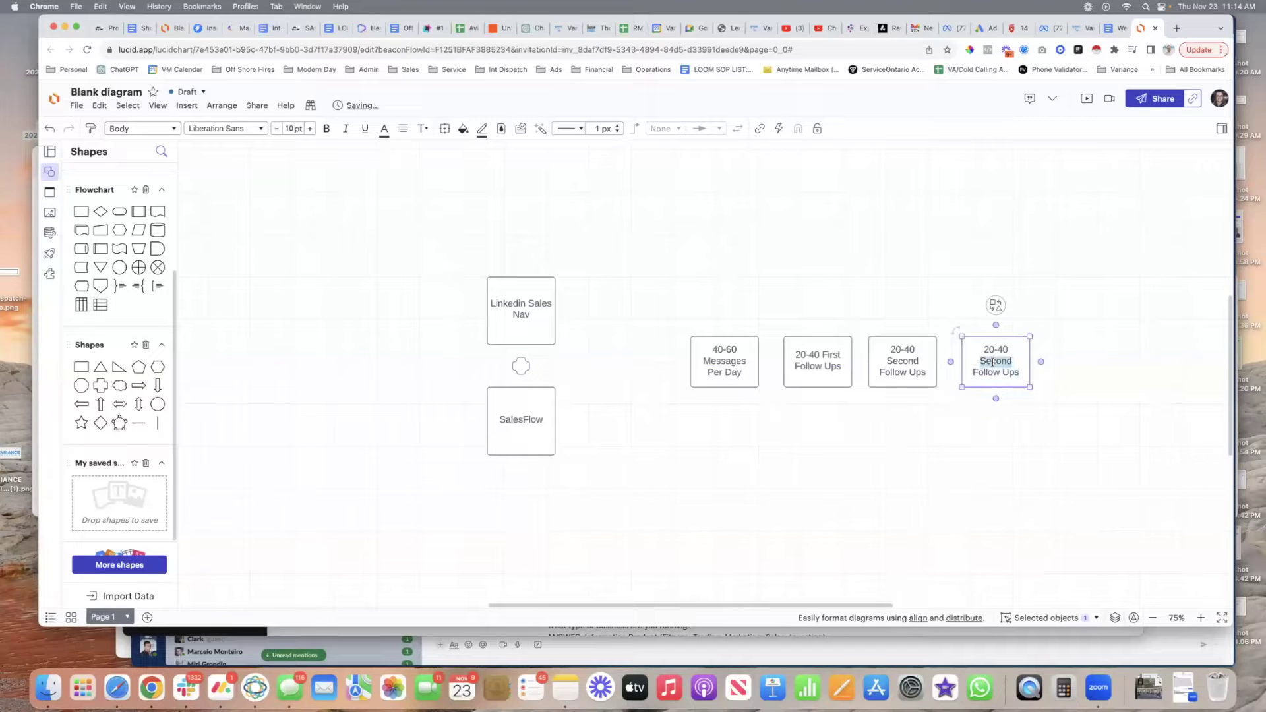
pyautogui.write('Third')
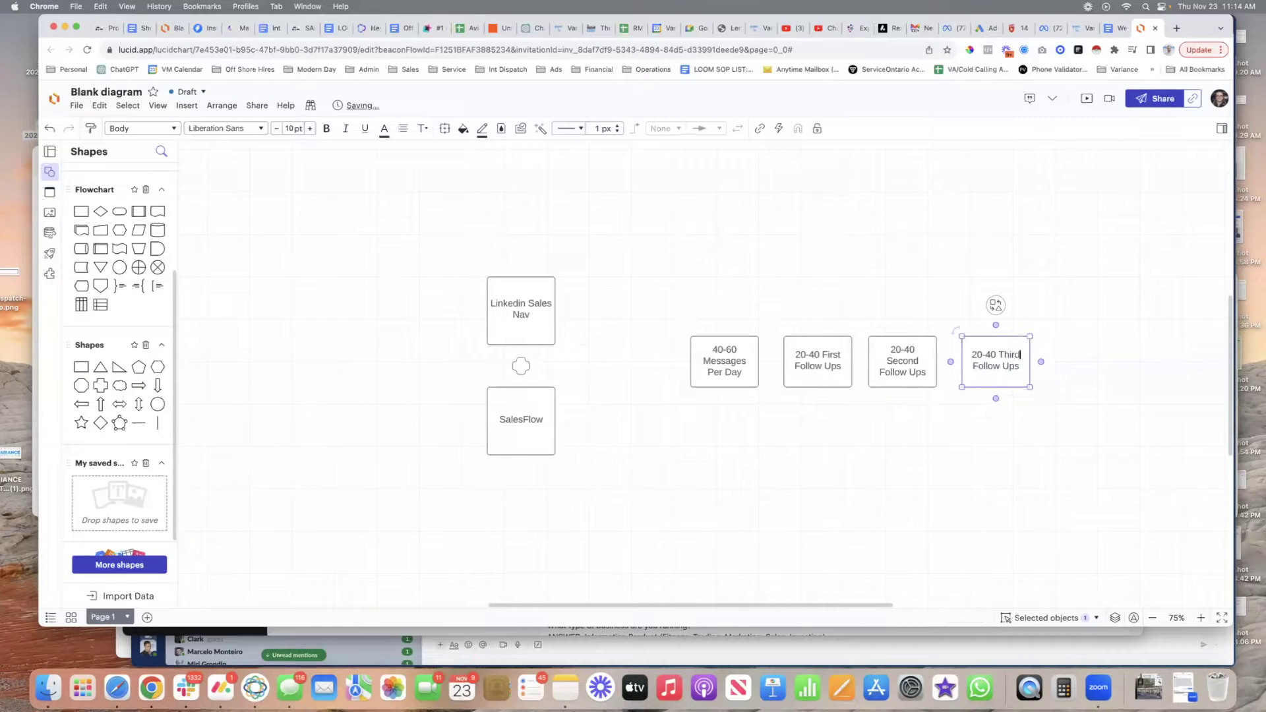
pyautogui.click(832, 446)
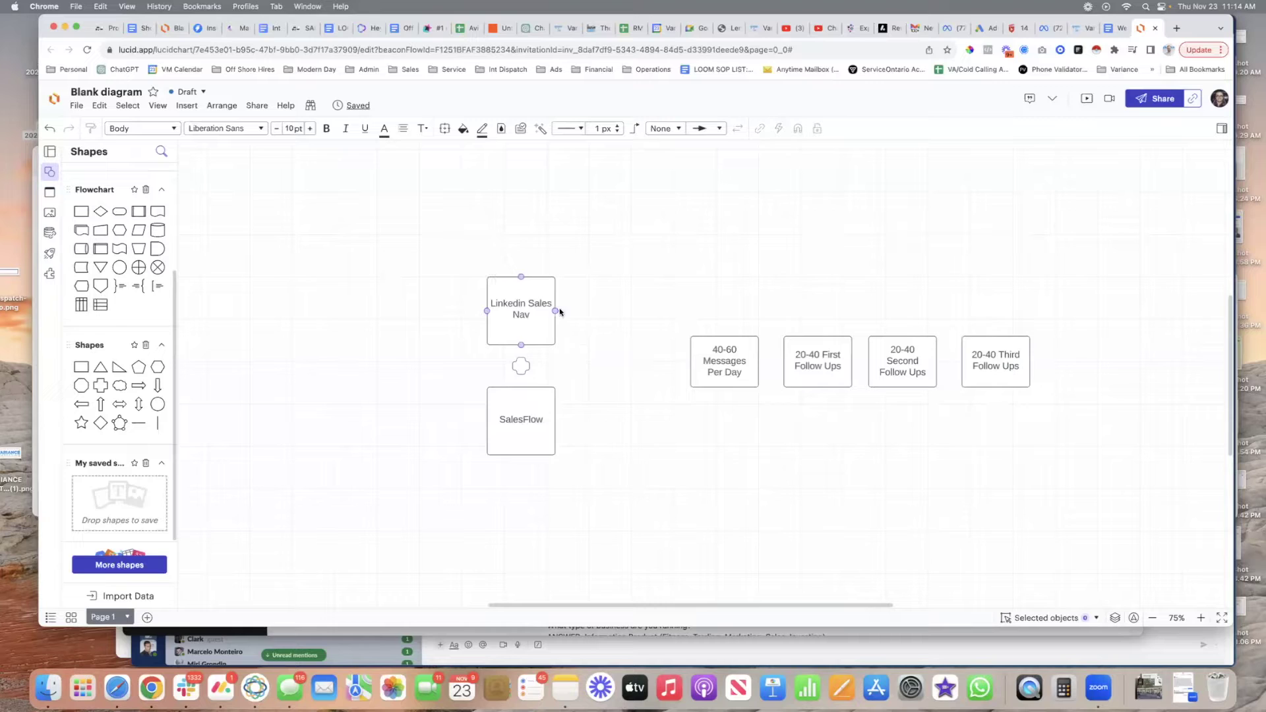
# Connect Linkedin Sales Nav and SalesFlow to the 40-60 Messages box, then draw an arrow from it to First Follow Ups.
pyautogui.moveTo(555, 311); pyautogui.dragTo(691, 361)
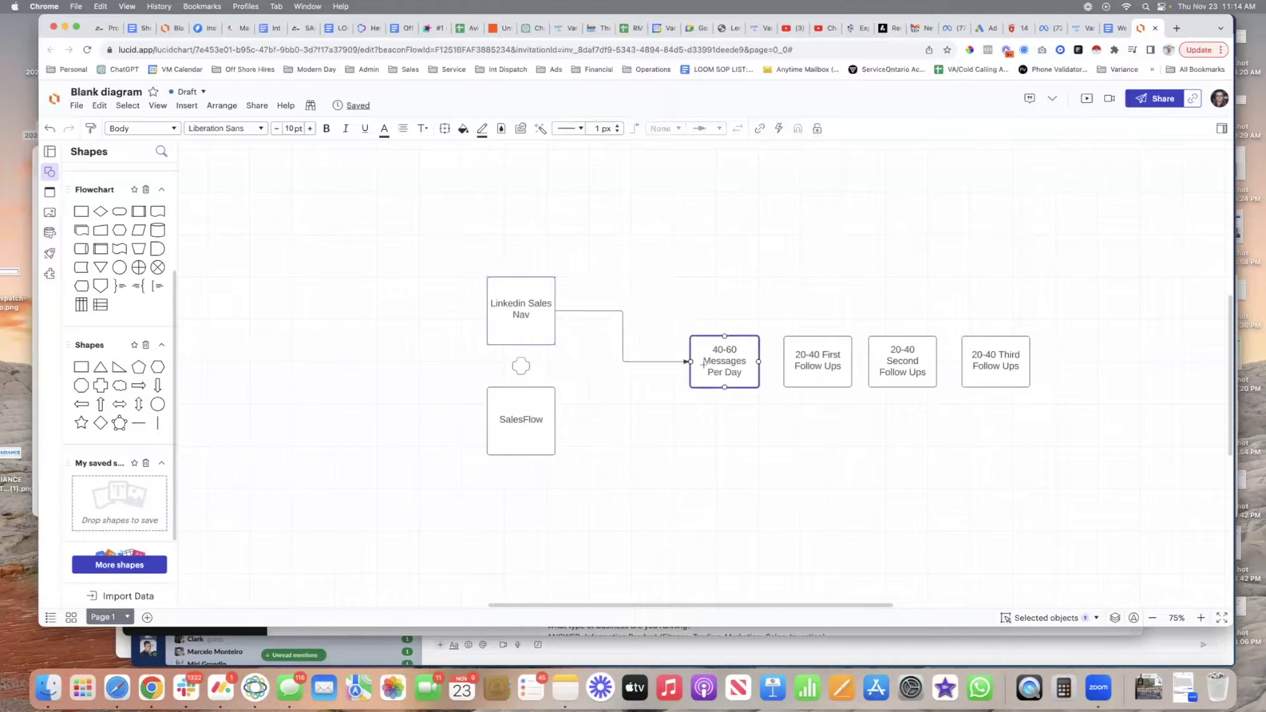
pyautogui.moveTo(555, 419)
pyautogui.mouseDown()
pyautogui.moveTo(644, 396)
pyautogui.moveTo(690, 362)
pyautogui.mouseUp()
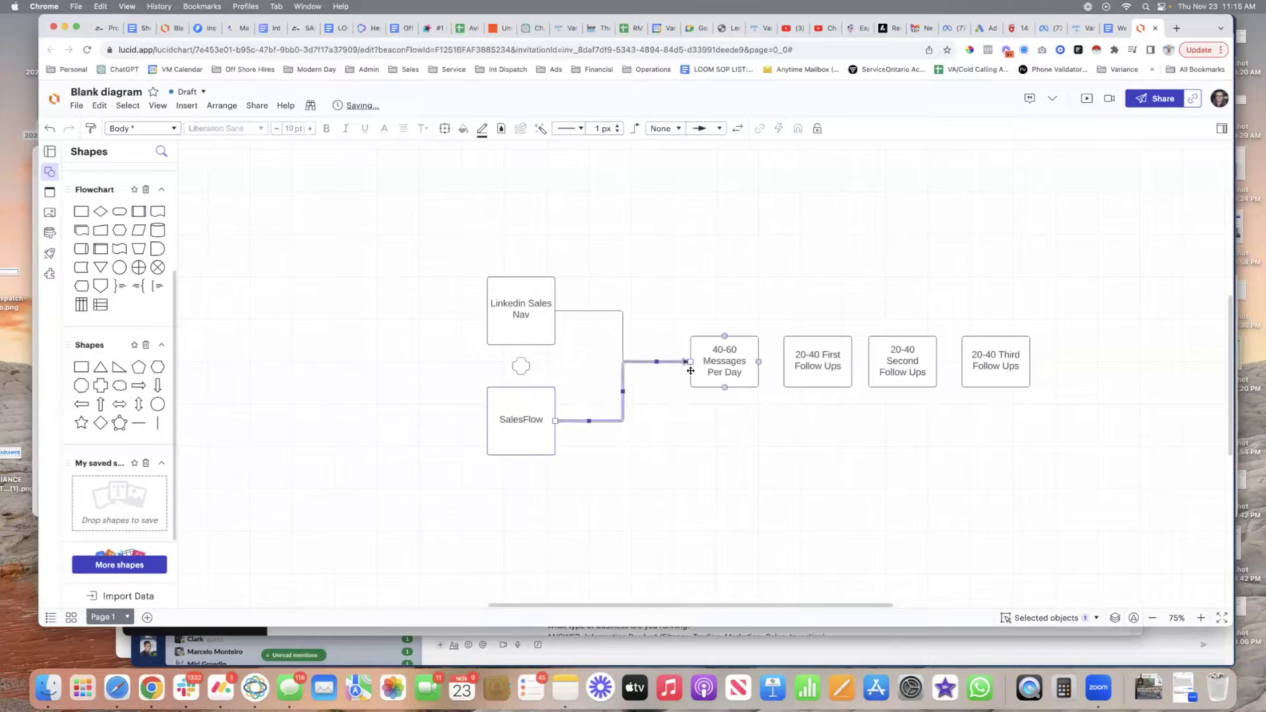
pyautogui.press('Escape')
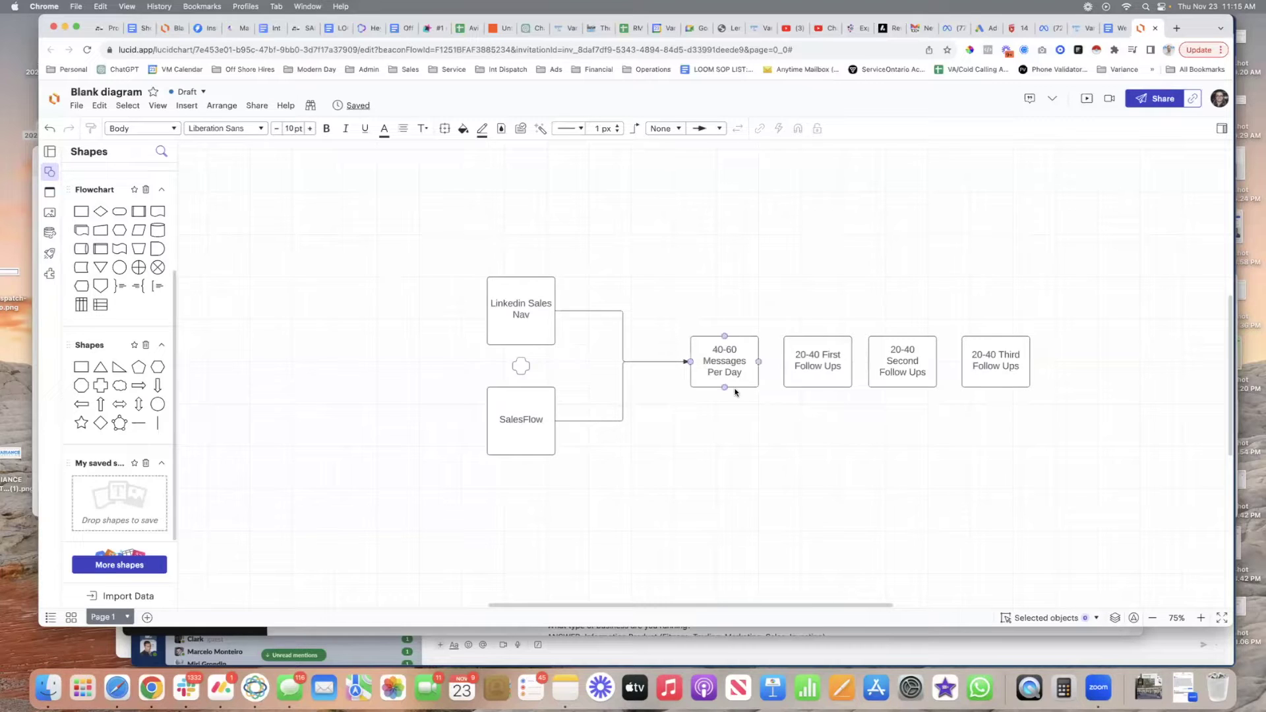
pyautogui.moveTo(758, 361); pyautogui.dragTo(794, 361)
pyautogui.scroll(5, 97, 201)
# Add a '24hrs' text label above the First Follow Ups arrow and copy it.
pyautogui.moveTo(82, 279); pyautogui.dragTo(766, 320)
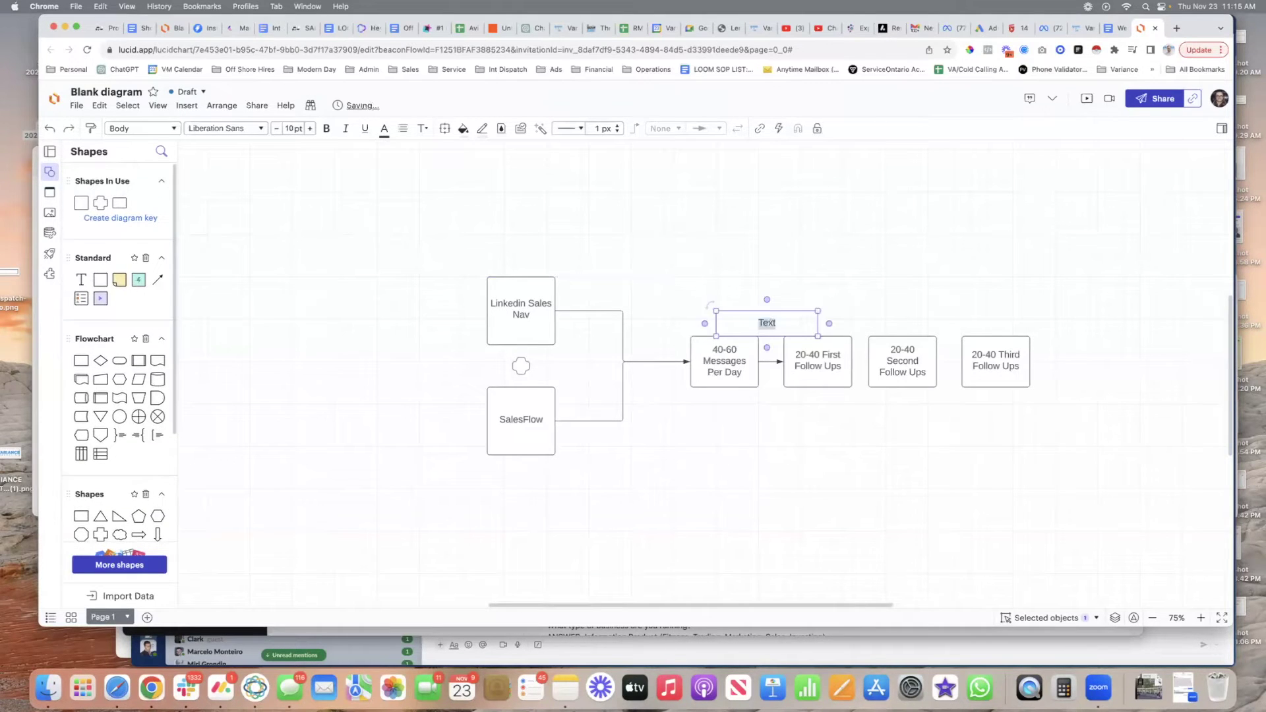
pyautogui.write('24hrs')
pyautogui.click(778, 269)
pyautogui.click(766, 322)
pyautogui.press('super+c')
# Place 24hrs labels above Second and Third Follow Ups, changing the last one to 48hrs.
pyautogui.moveTo(766, 323); pyautogui.dragTo(857, 327)
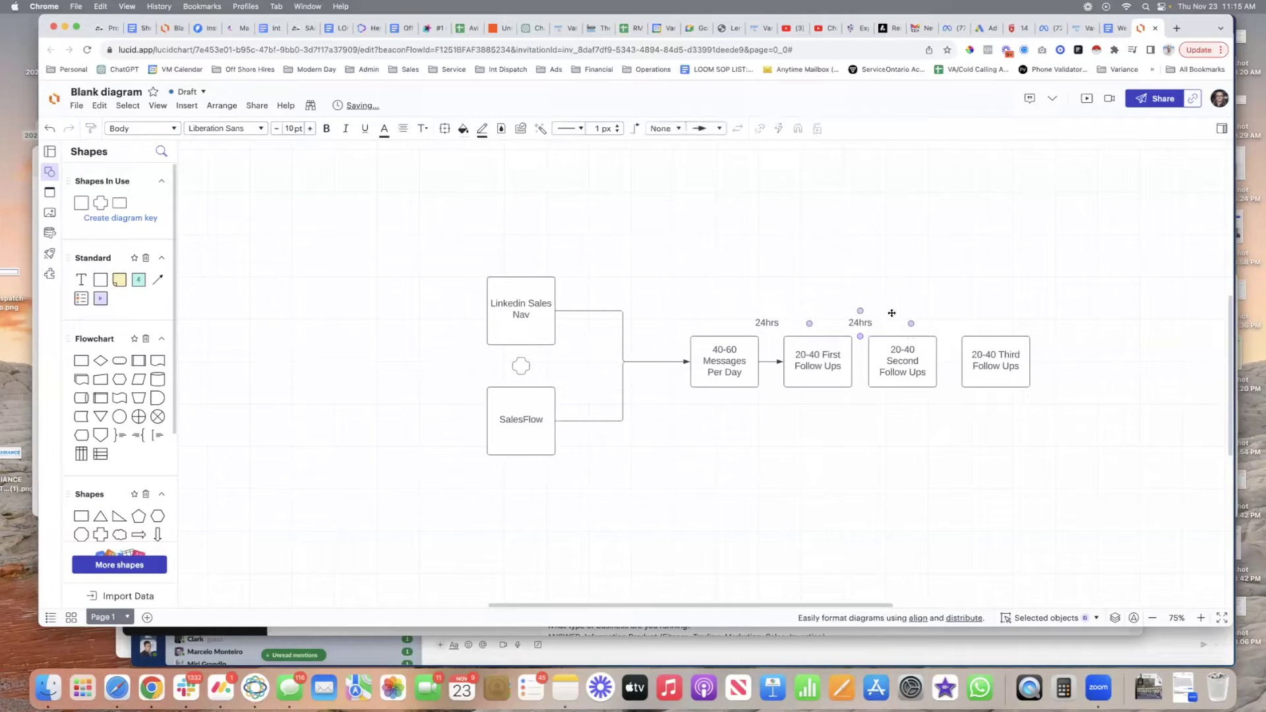
pyautogui.moveTo(891, 312); pyautogui.dragTo(945, 323)
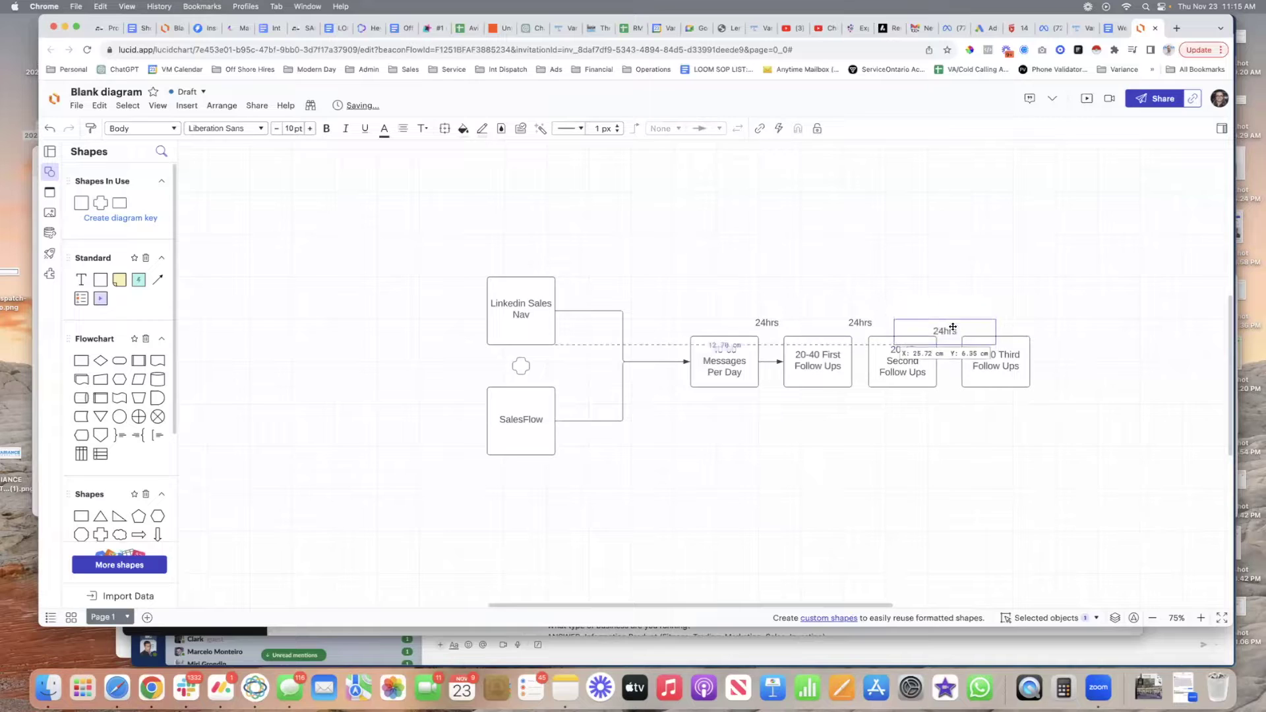
pyautogui.doubleClick(941, 323)
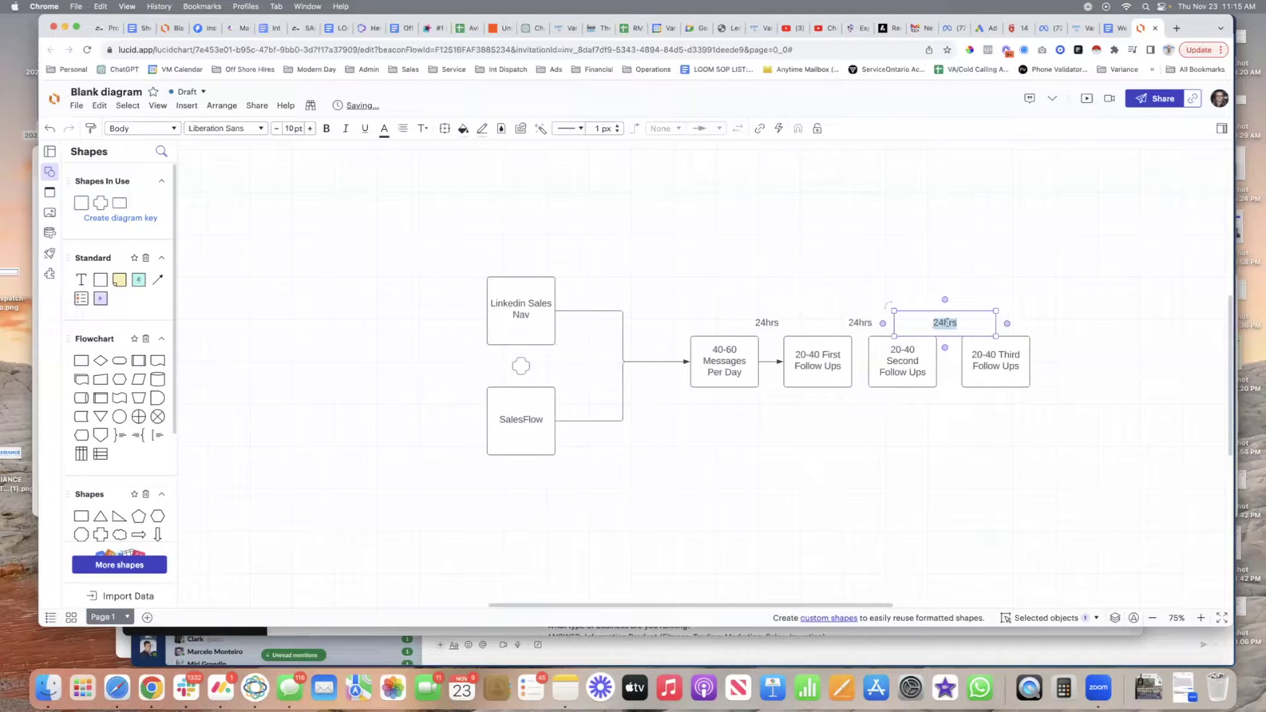
pyautogui.moveTo(944, 323); pyautogui.dragTo(923, 321)
pyautogui.write('48')
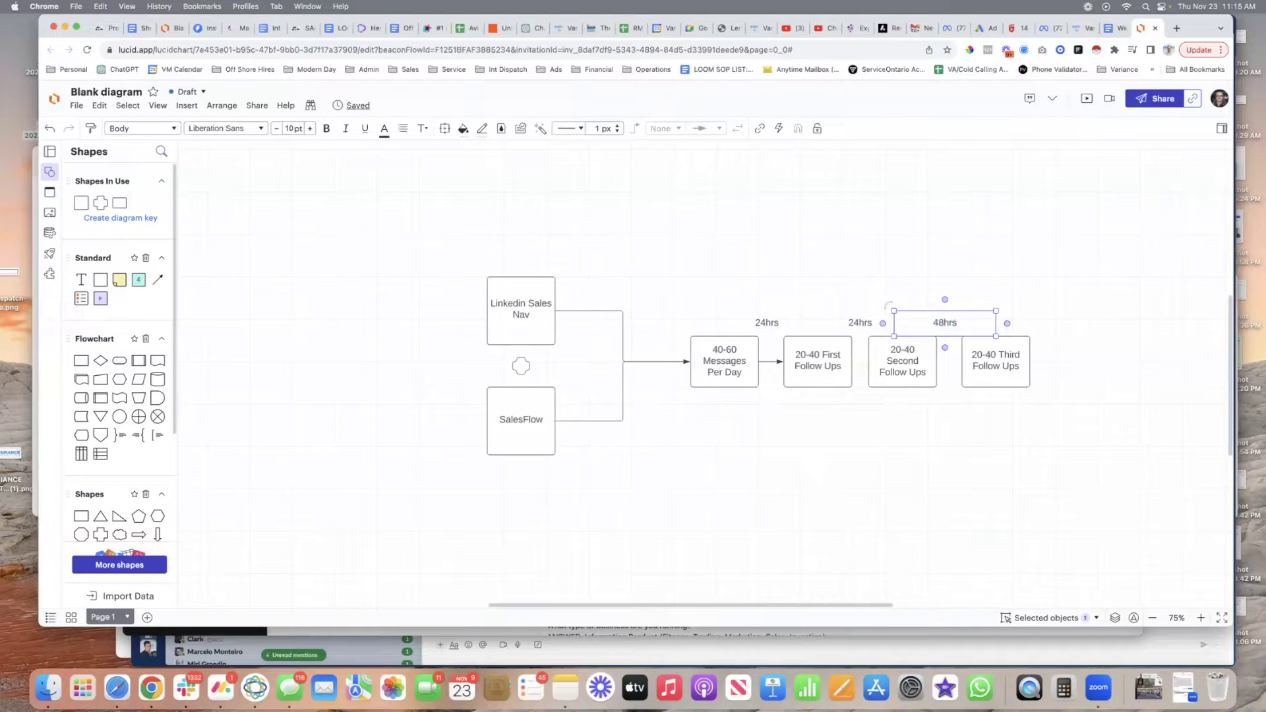
pyautogui.click(947, 218)
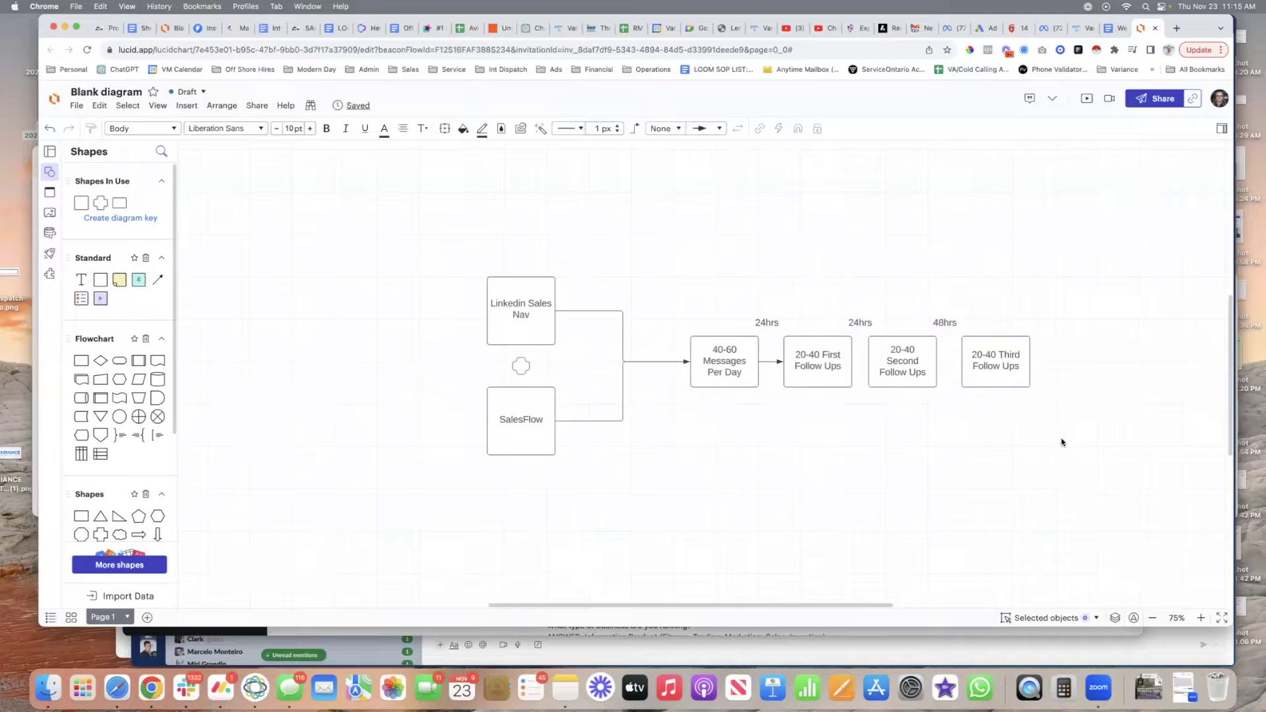
pyautogui.click(1177, 28)
# Search for 'linkedin out', then go to Google Drive.
pyautogui.write('l')
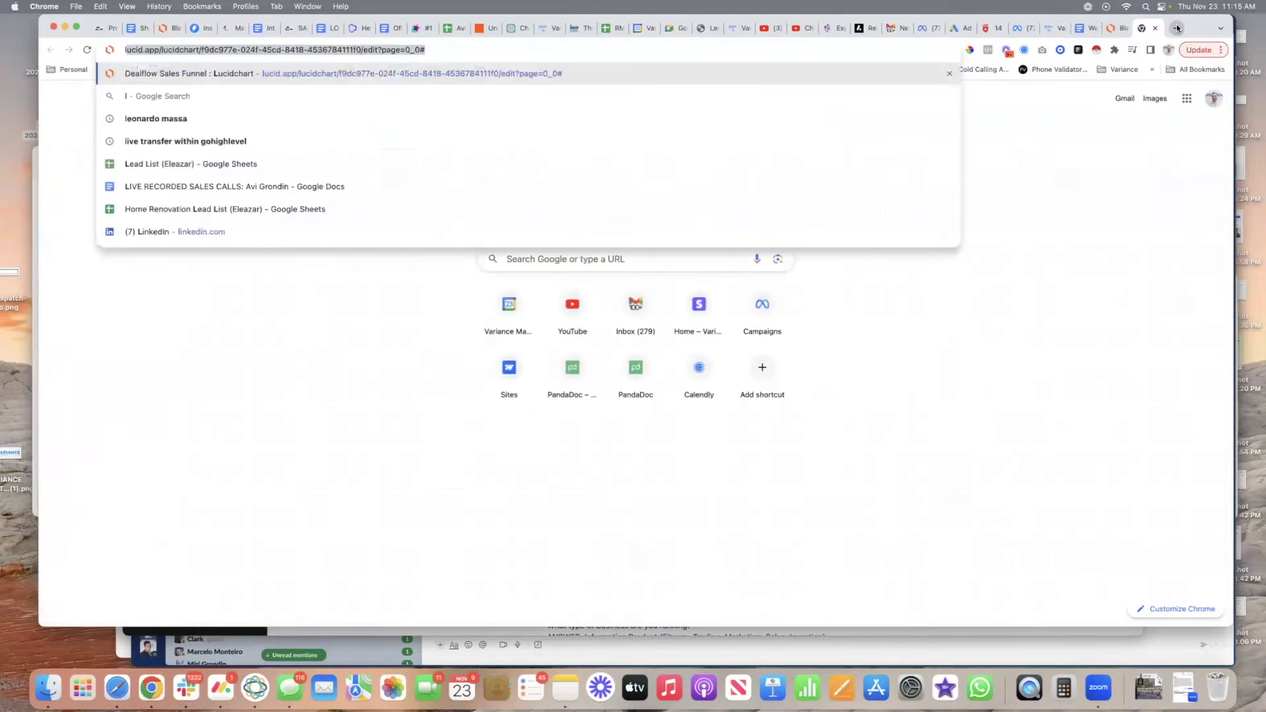
pyautogui.write('inkedin out')
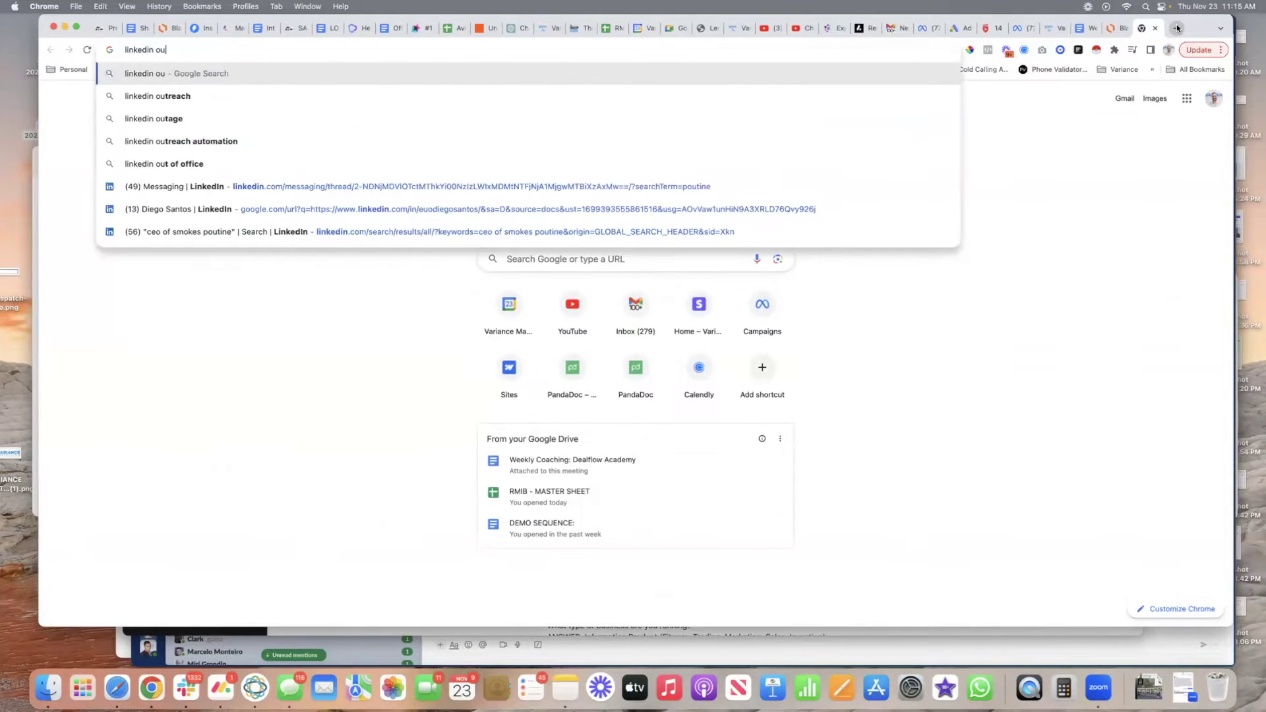
pyautogui.press('Return')
pyautogui.click(1187, 98)
pyautogui.click(1187, 195)
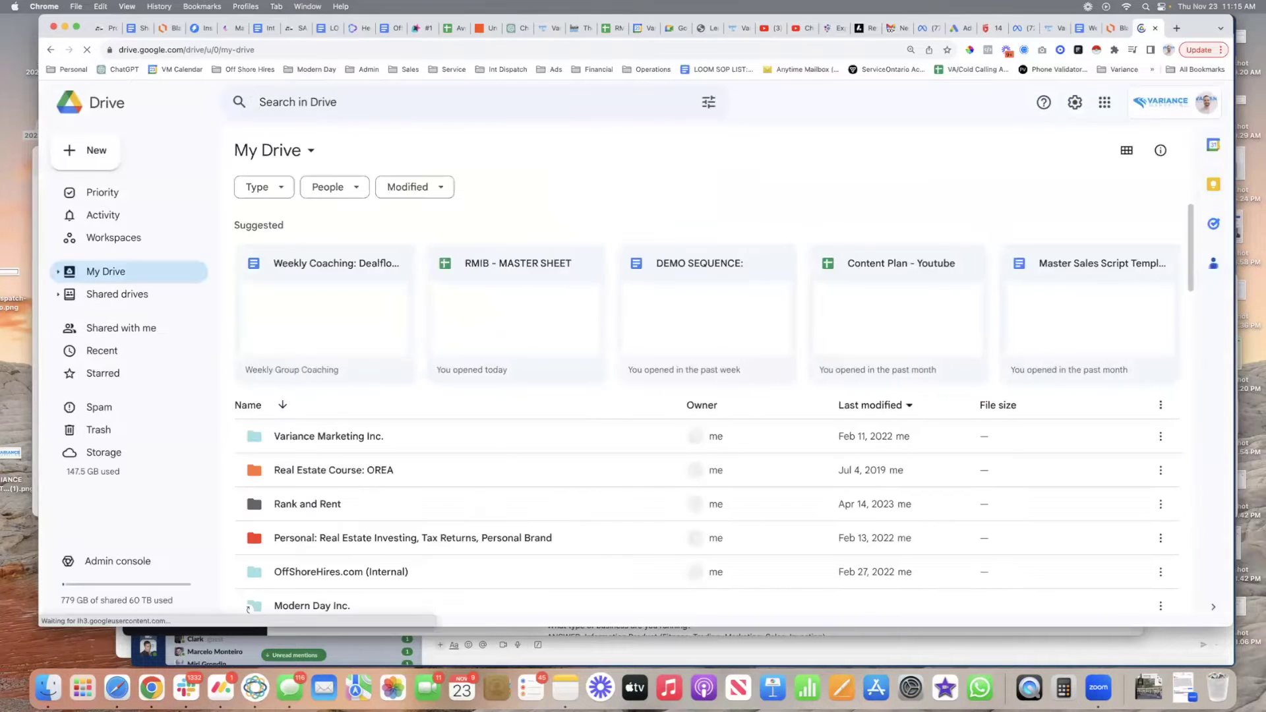
# Search Drive for 'linkedin m' and open the 'LinkedIn Message Templates:' document.
pyautogui.write('linkedin m')
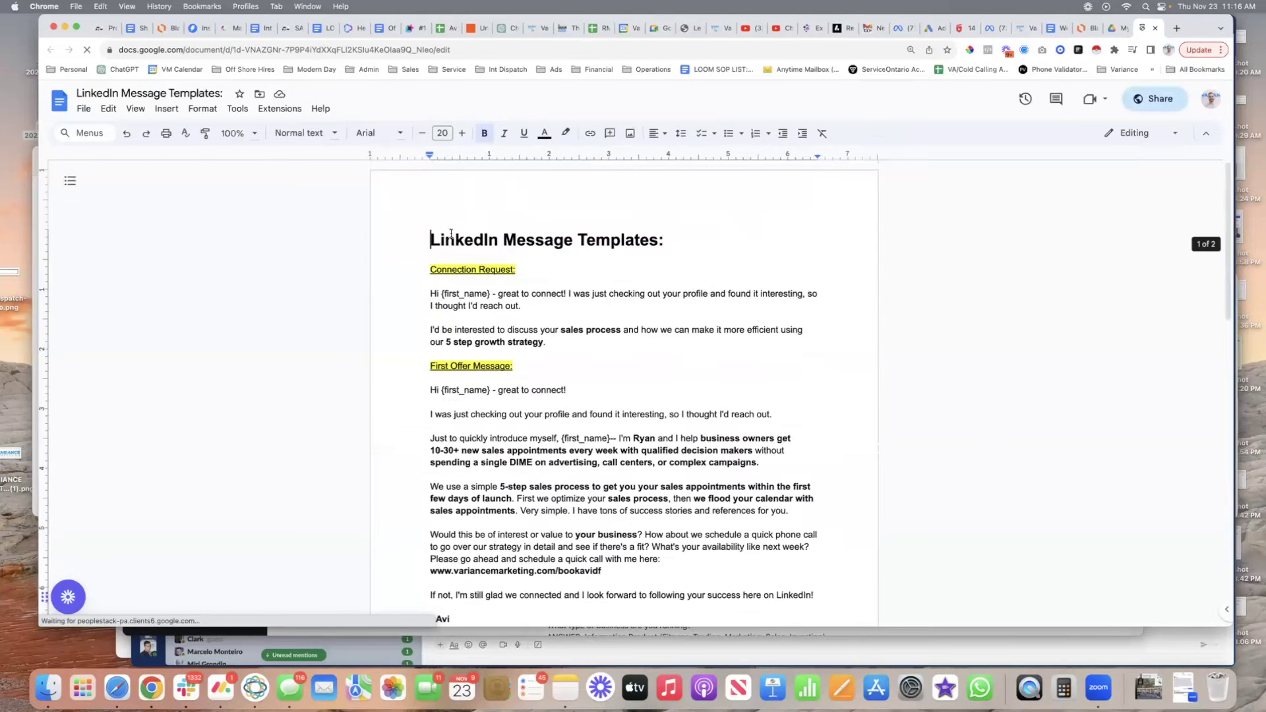
pyautogui.scroll(-15, 450, 233)
pyautogui.scroll(15, 451, 233)
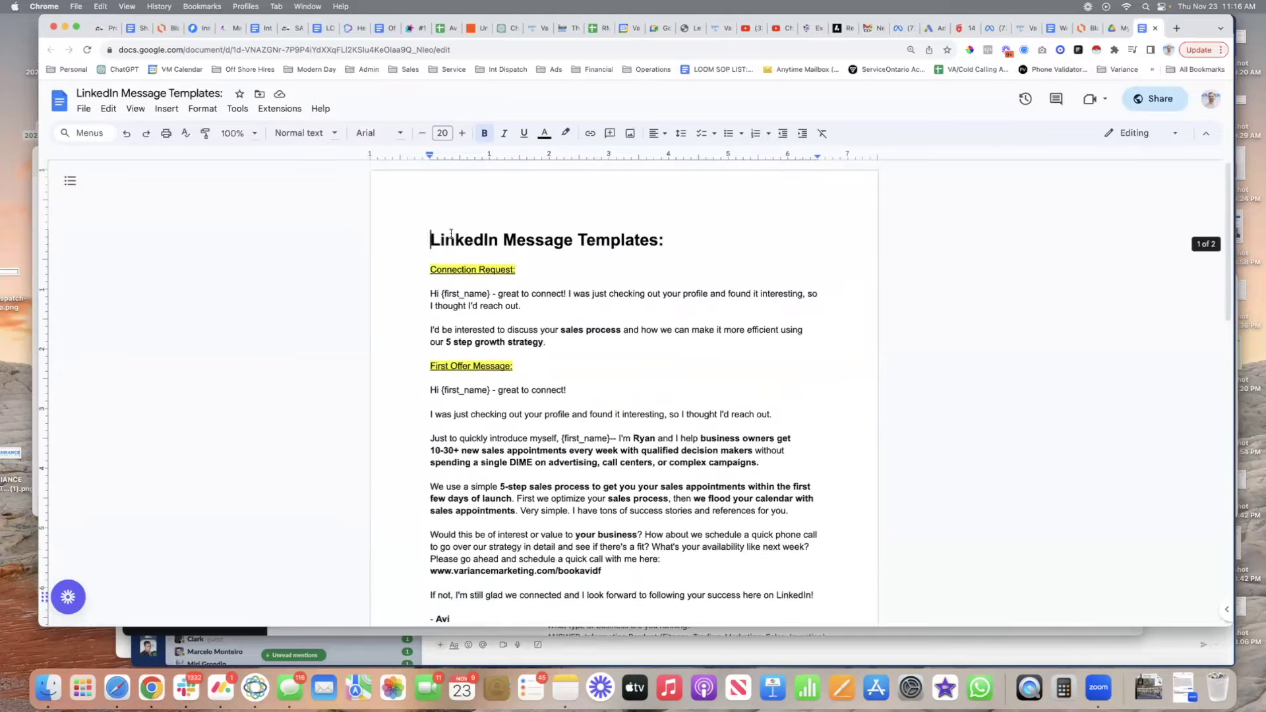
pyautogui.scroll(-2, 588, 215)
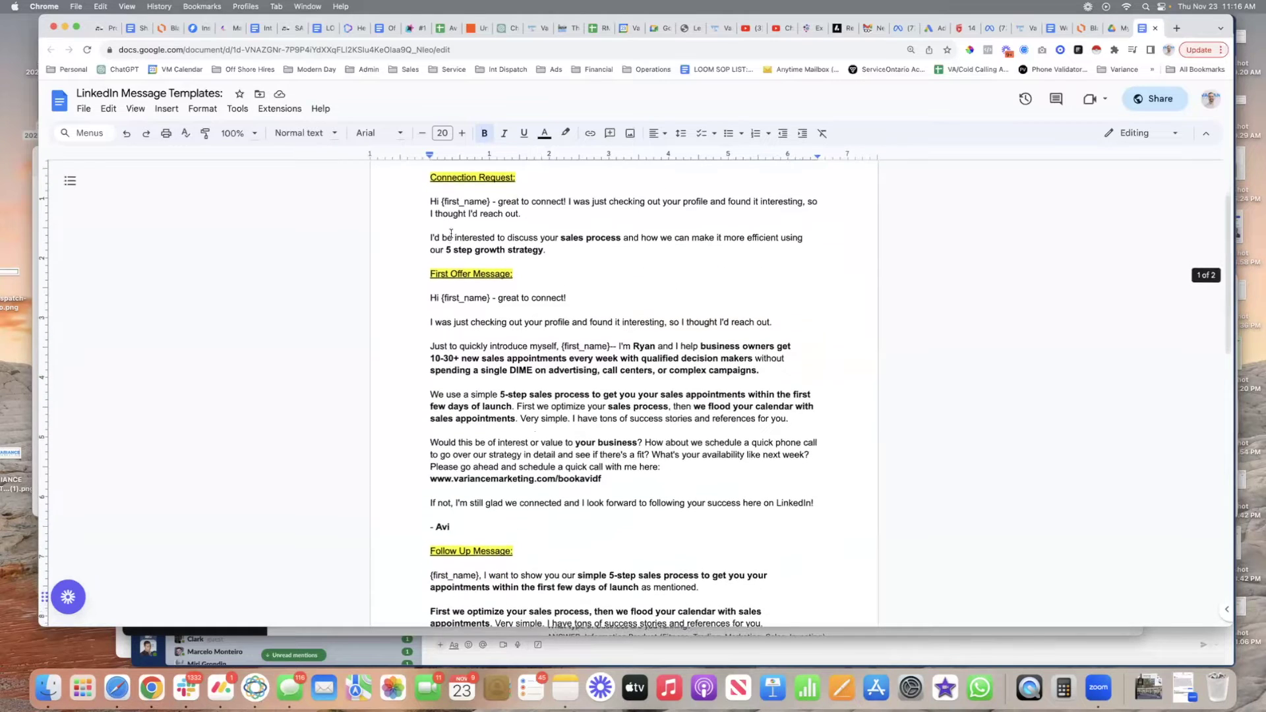
pyautogui.click(1118, 28)
pyautogui.click(333, 101)
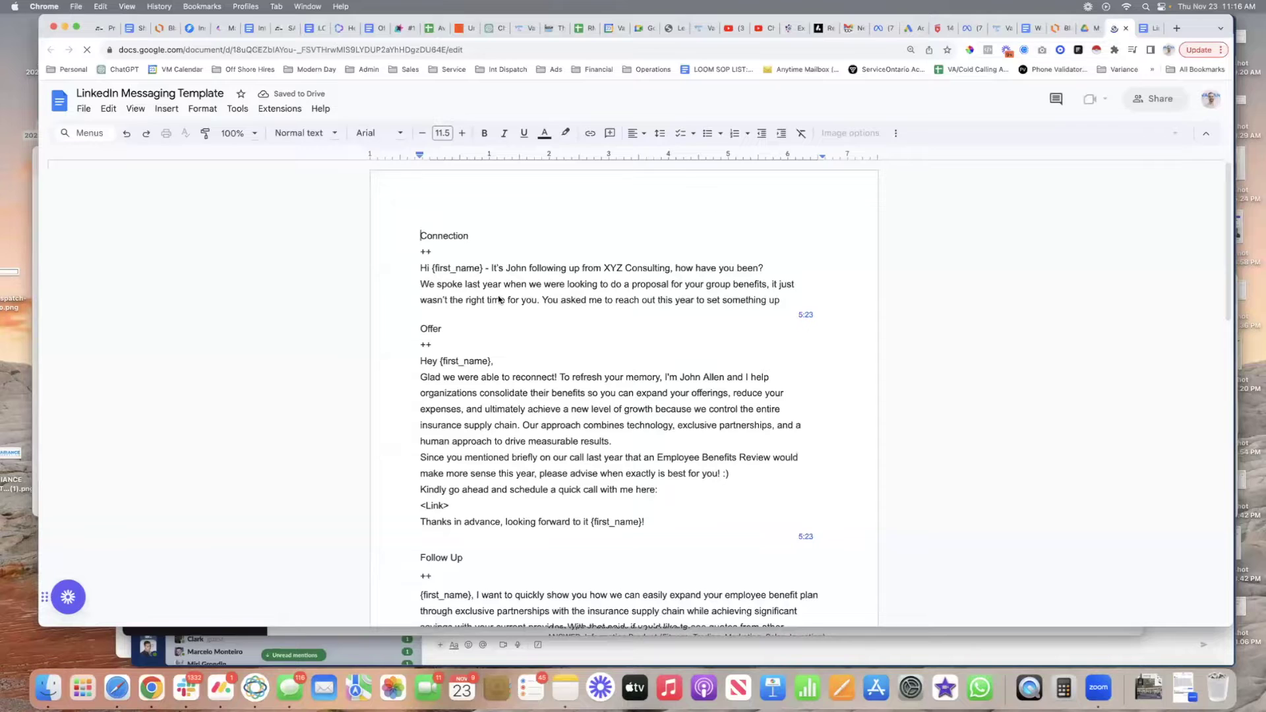
pyautogui.press('super+bracketleft')
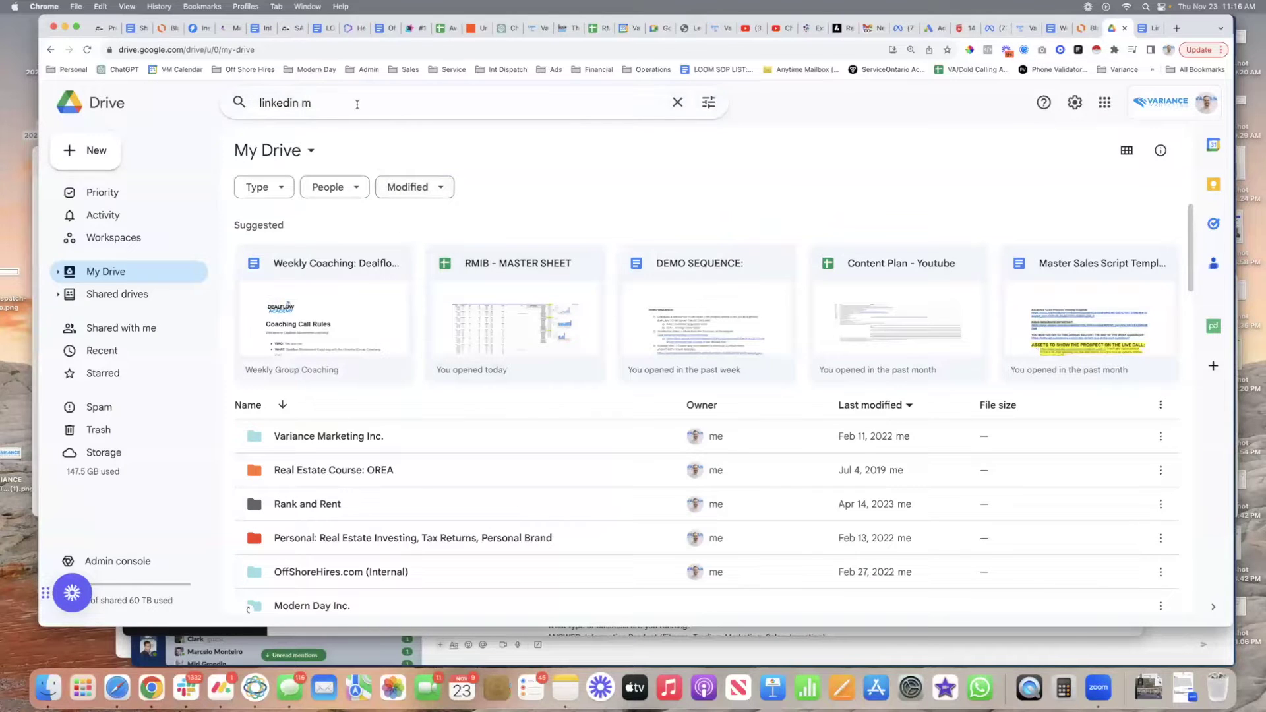
pyautogui.click(356, 104)
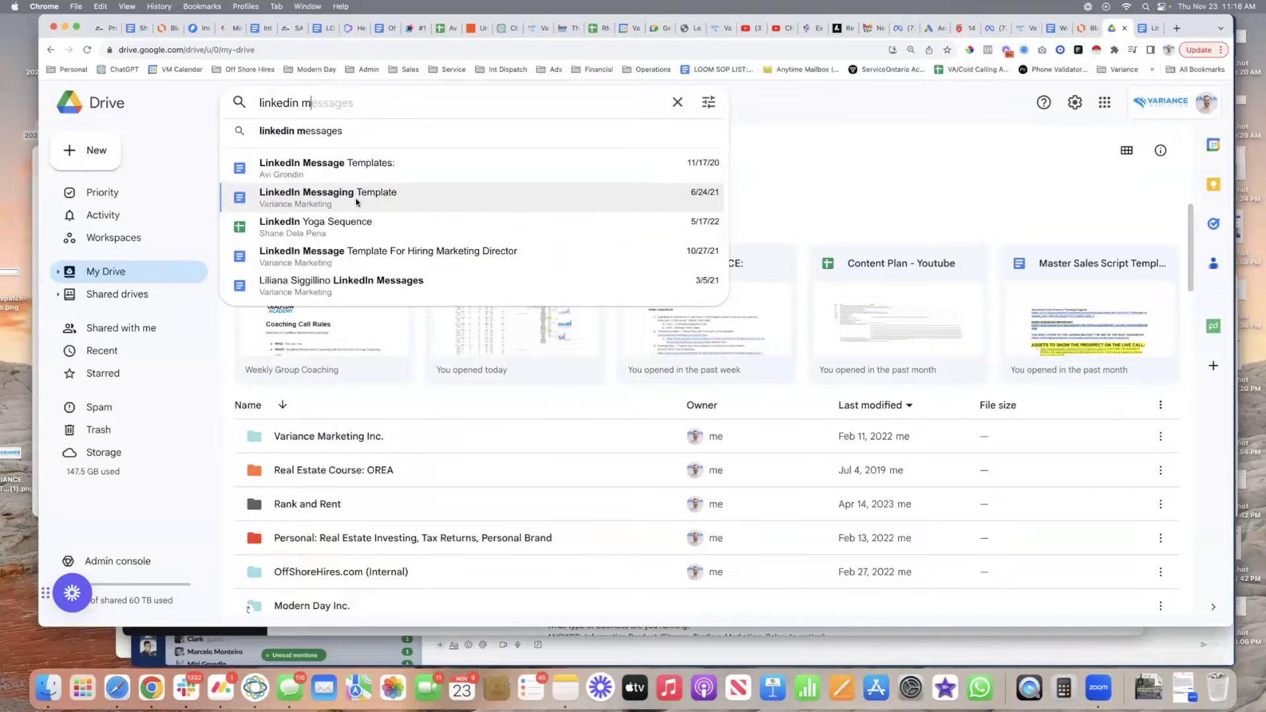
pyautogui.click(370, 168)
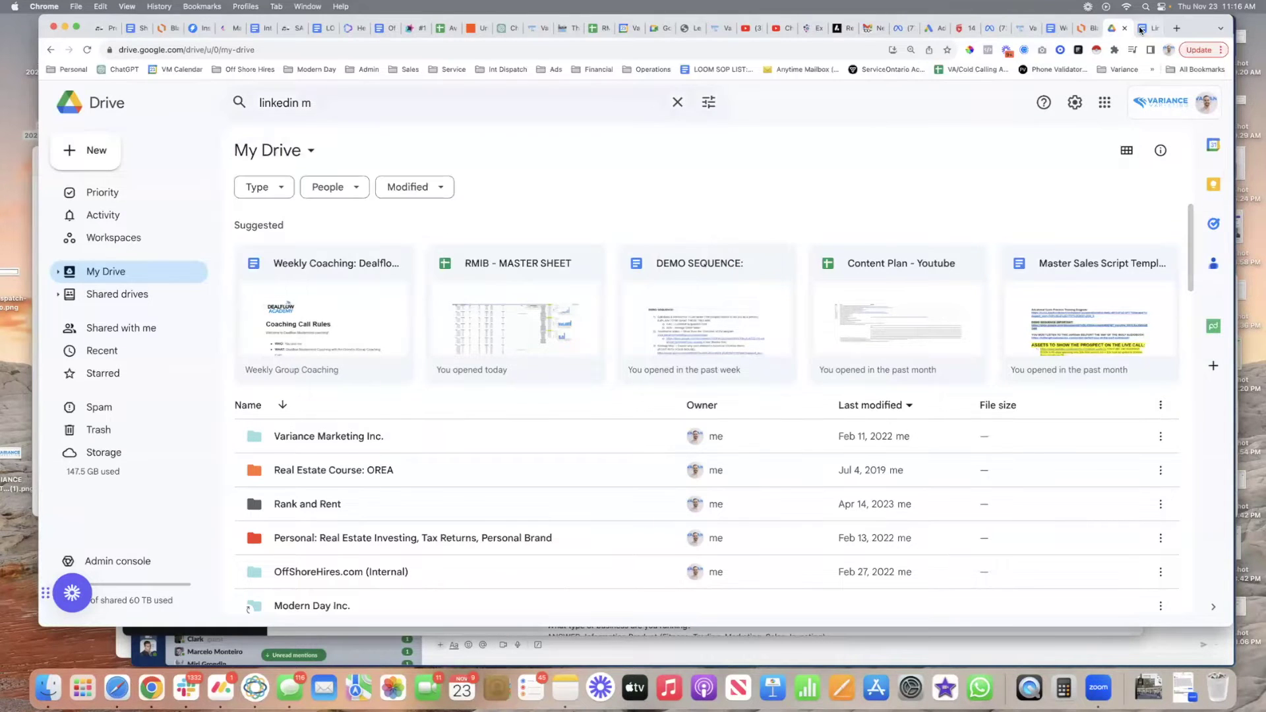
pyautogui.scroll(3, 660, 277)
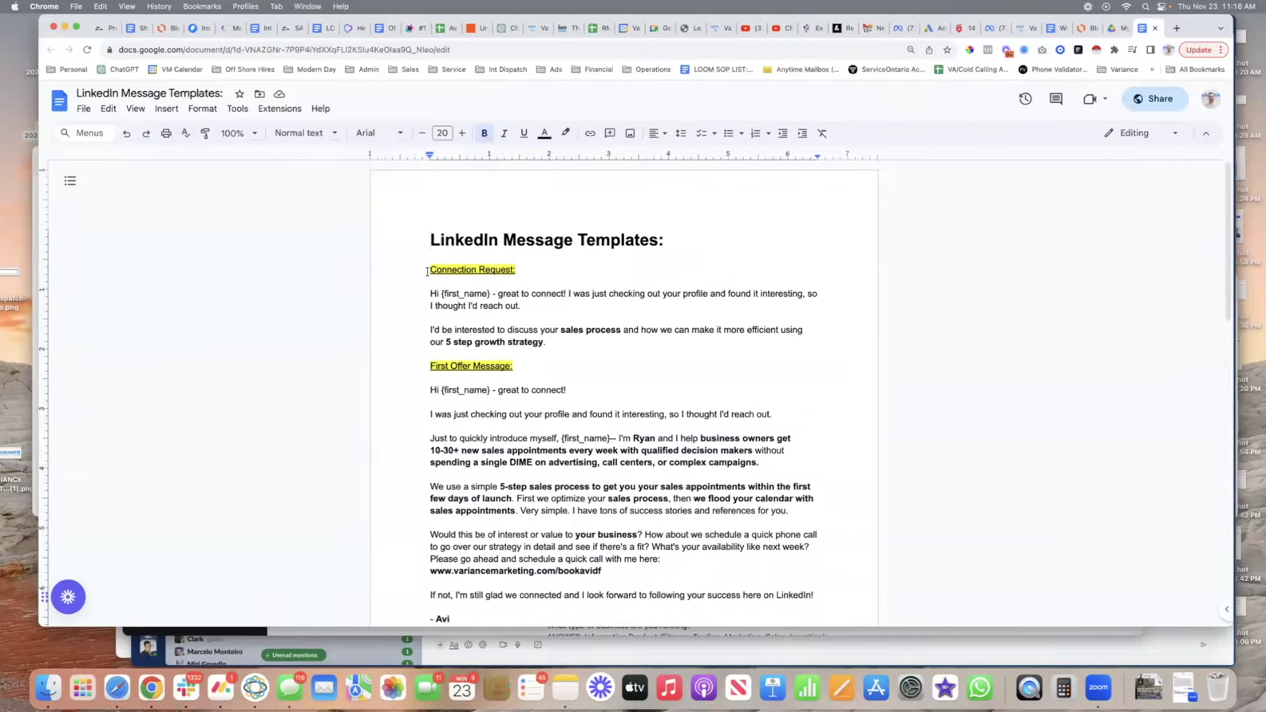
# Read through the Connection Request and First Offer messages in the templates document.
pyautogui.moveTo(425, 292)
pyautogui.mouseDown()
pyautogui.moveTo(547, 343)
pyautogui.moveTo(429, 281)
pyautogui.mouseUp()
pyautogui.press('Right')
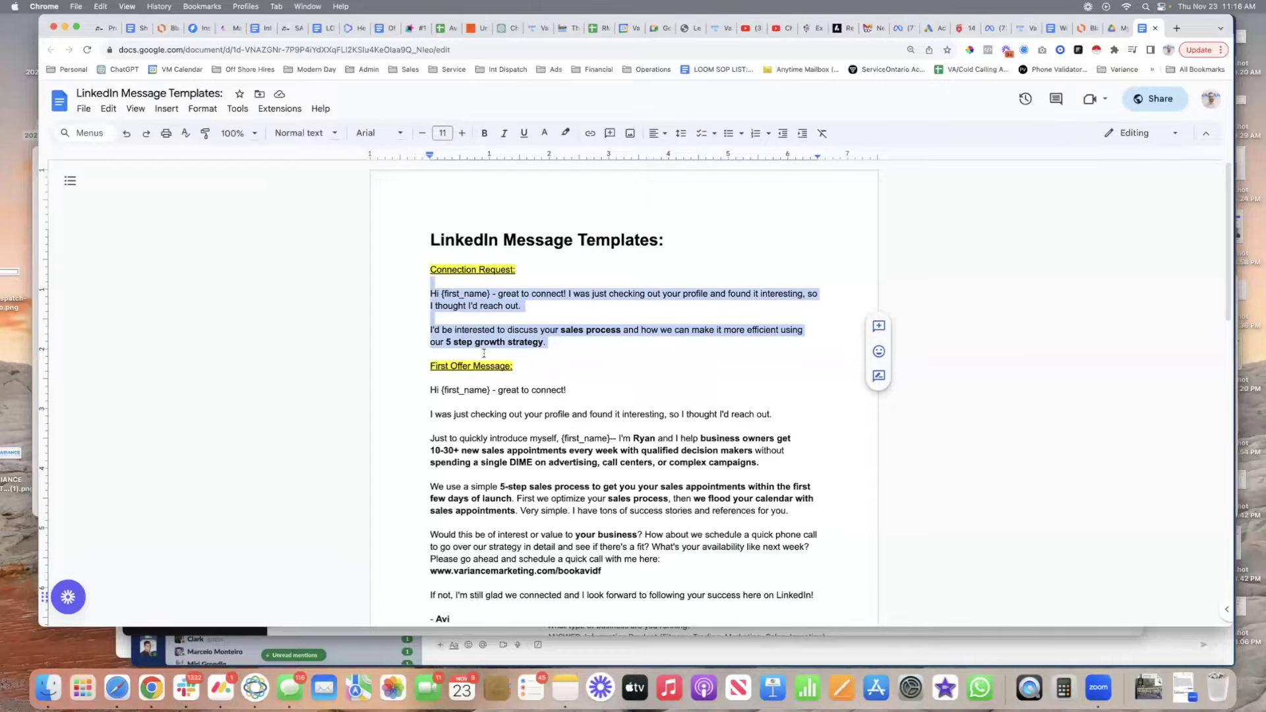
pyautogui.scroll(-3, 484, 353)
pyautogui.moveTo(428, 273); pyautogui.dragTo(696, 484)
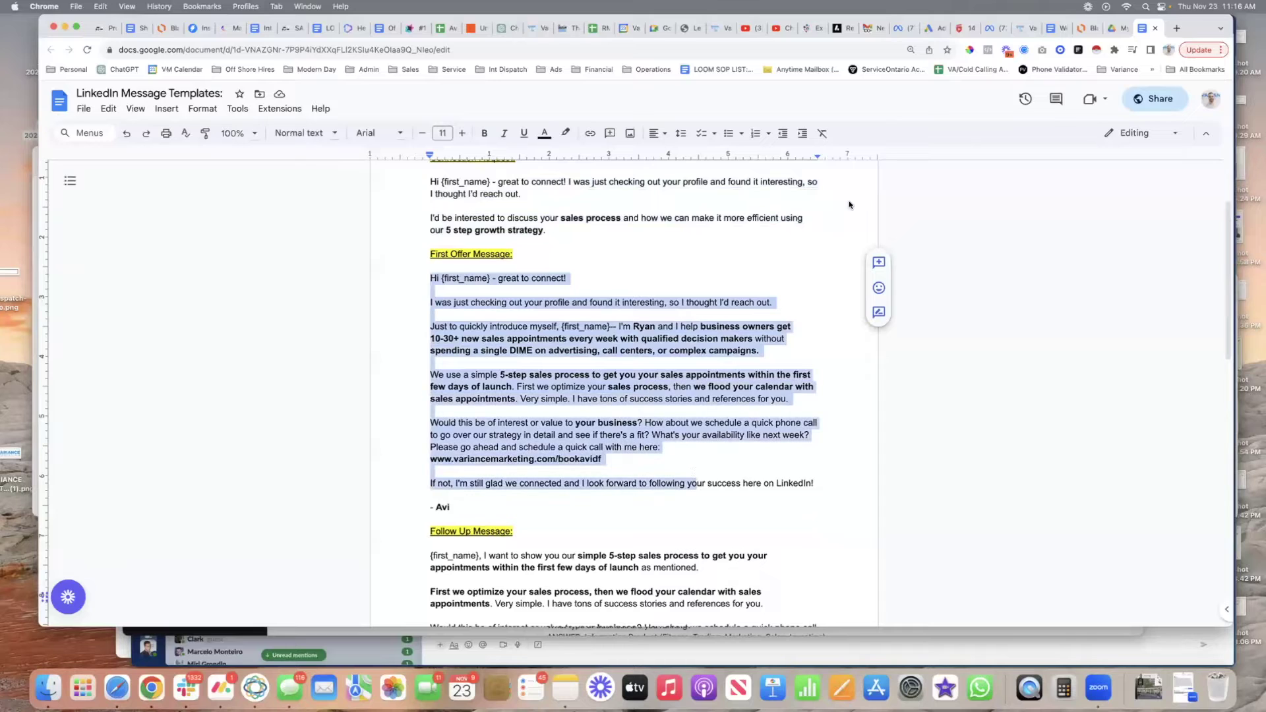
# Compare the flowchart's 20-40 First Follow Ups step against the message templates.
pyautogui.hotkey('ctrl', 'shift', 'Tab')
pyautogui.hotkey('ctrl', 'shift', 'Tab')
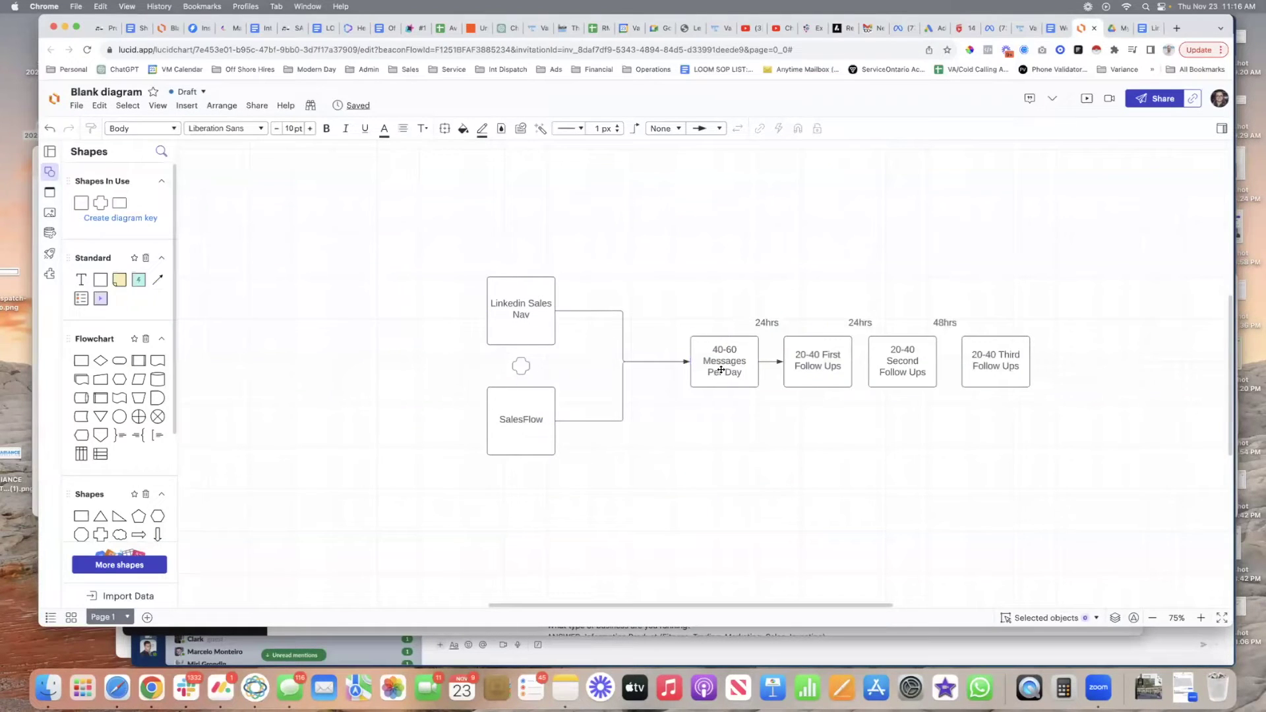
pyautogui.hscroll(5, 699, 359)
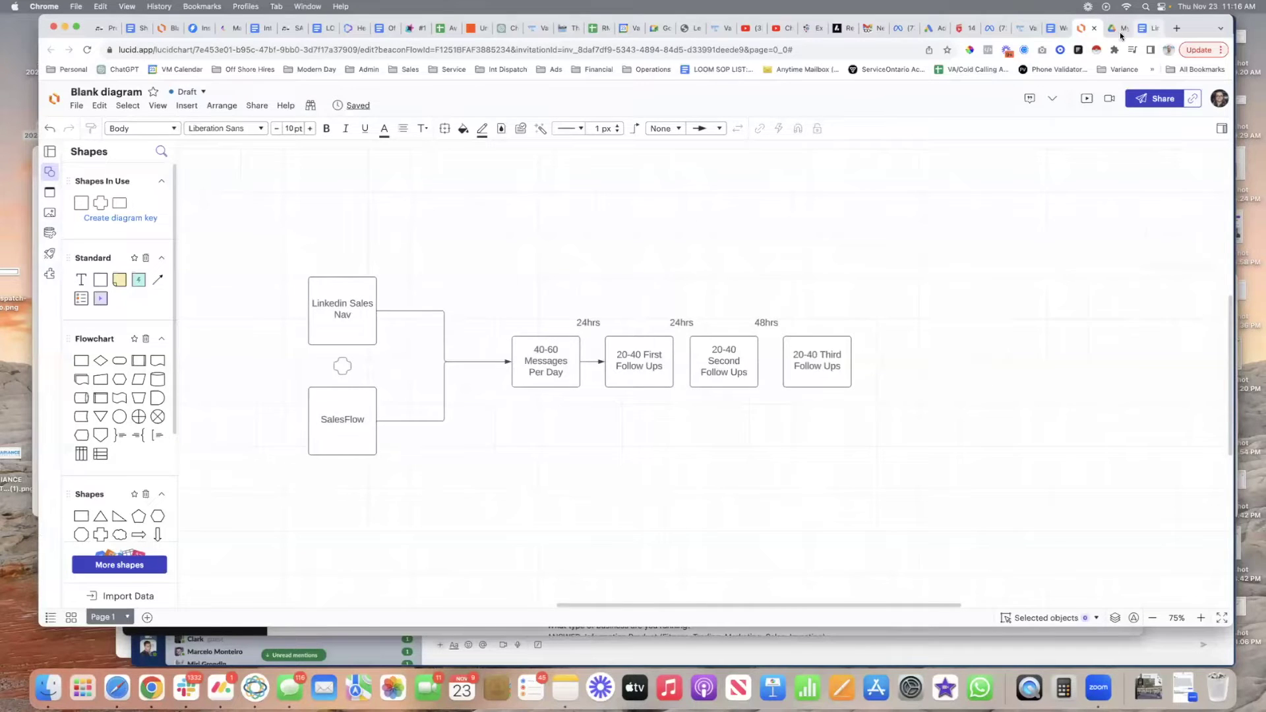
pyautogui.click(1145, 29)
pyautogui.scroll(3, 577, 356)
pyautogui.moveTo(547, 342); pyautogui.dragTo(418, 285)
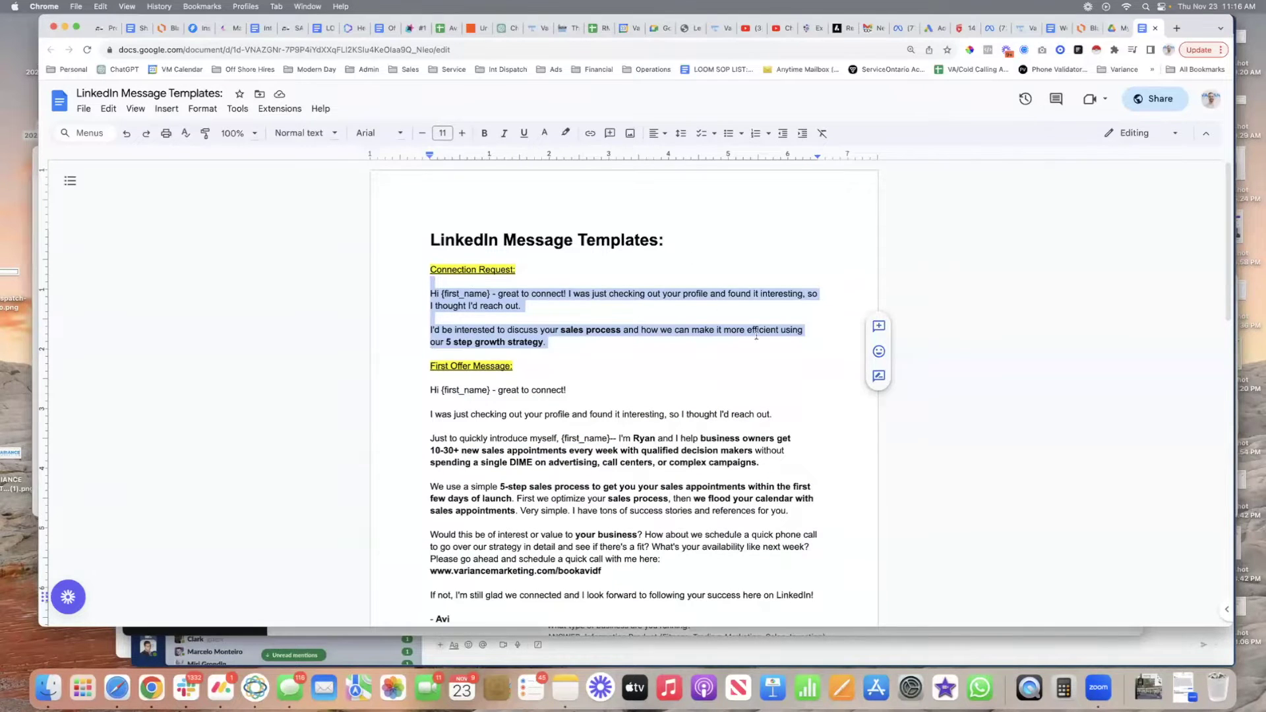
pyautogui.click(1081, 28)
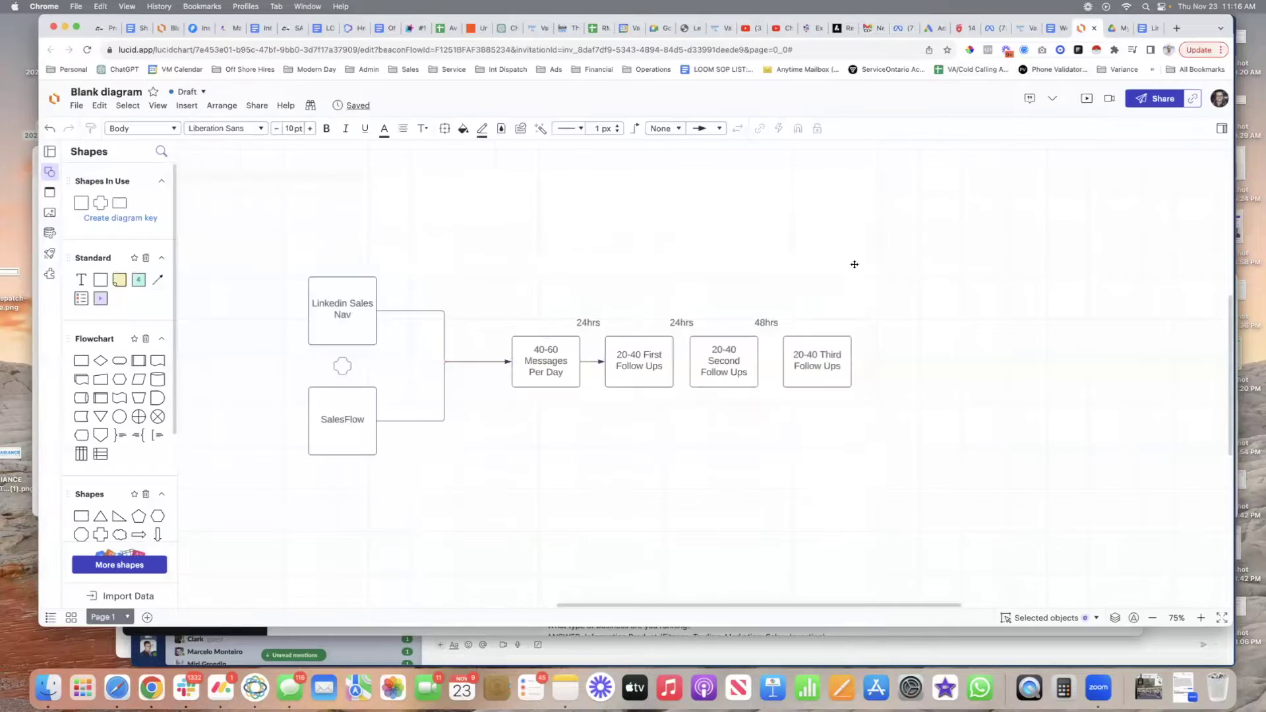
pyautogui.click(638, 356)
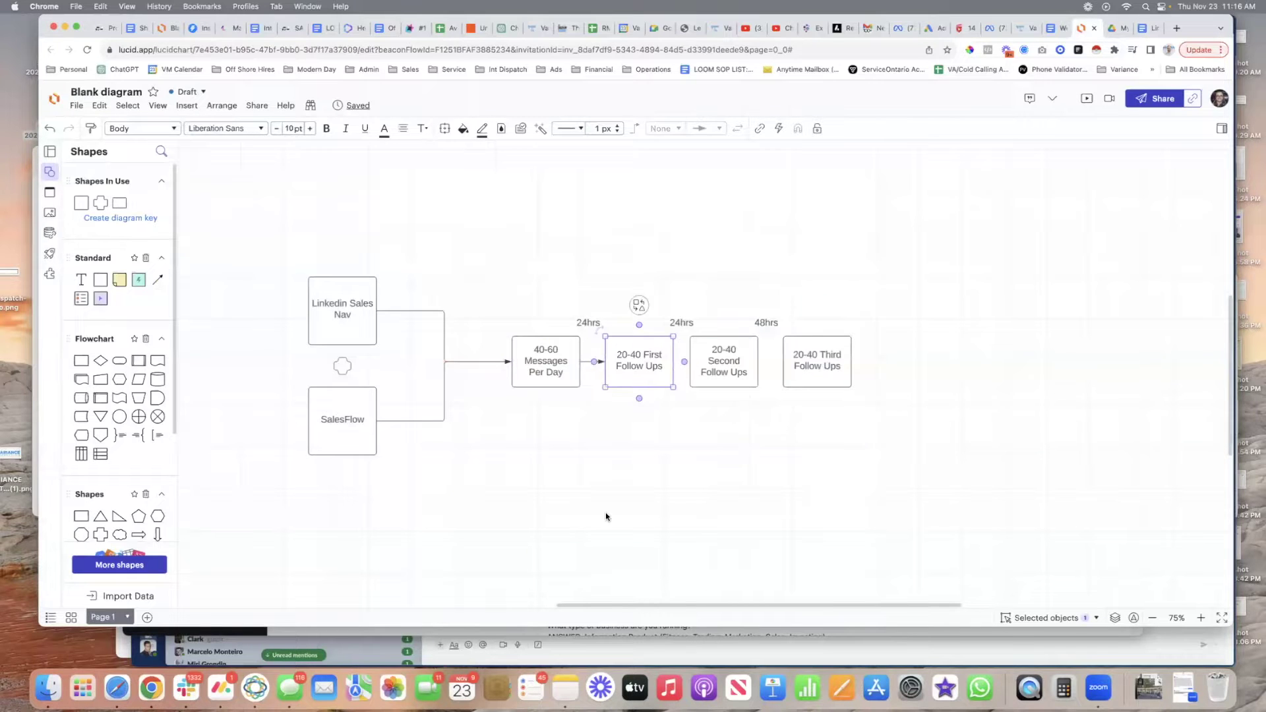
pyautogui.click(1147, 28)
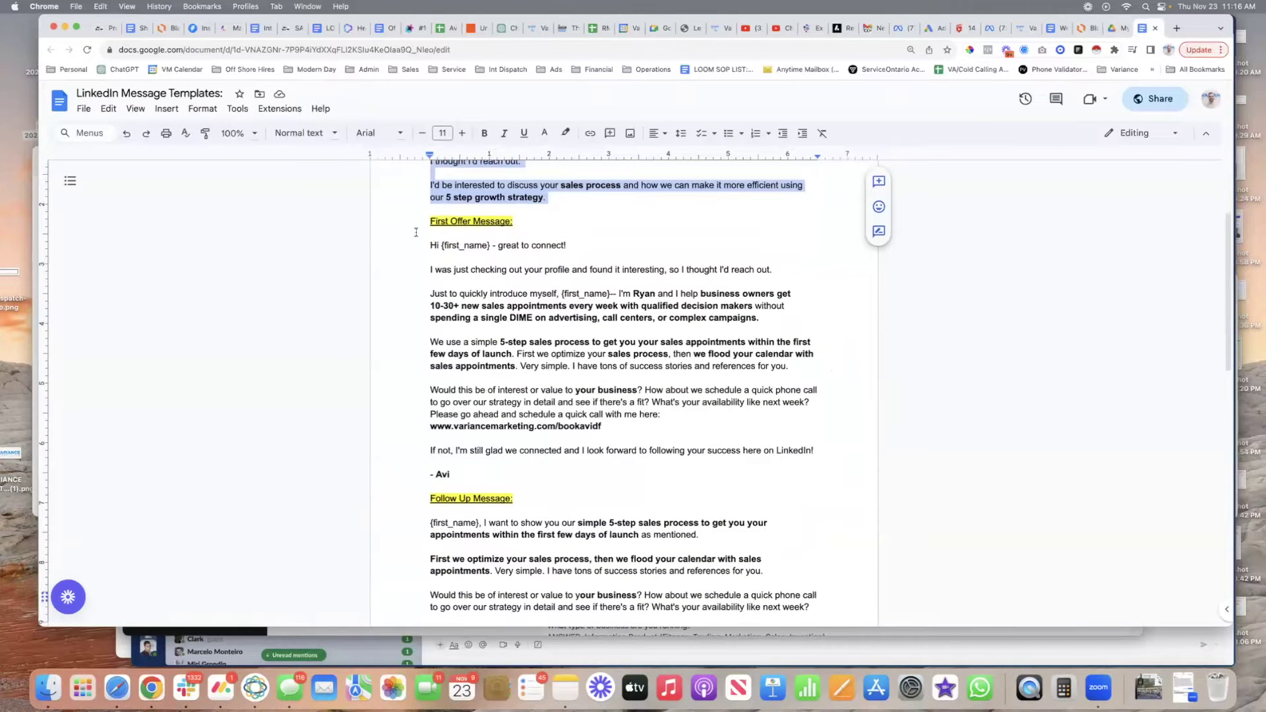
# Review the First Offer message's 30+ new appointments claim and introduction paragraph.
pyautogui.moveTo(416, 232); pyautogui.dragTo(701, 486)
pyautogui.click(710, 449)
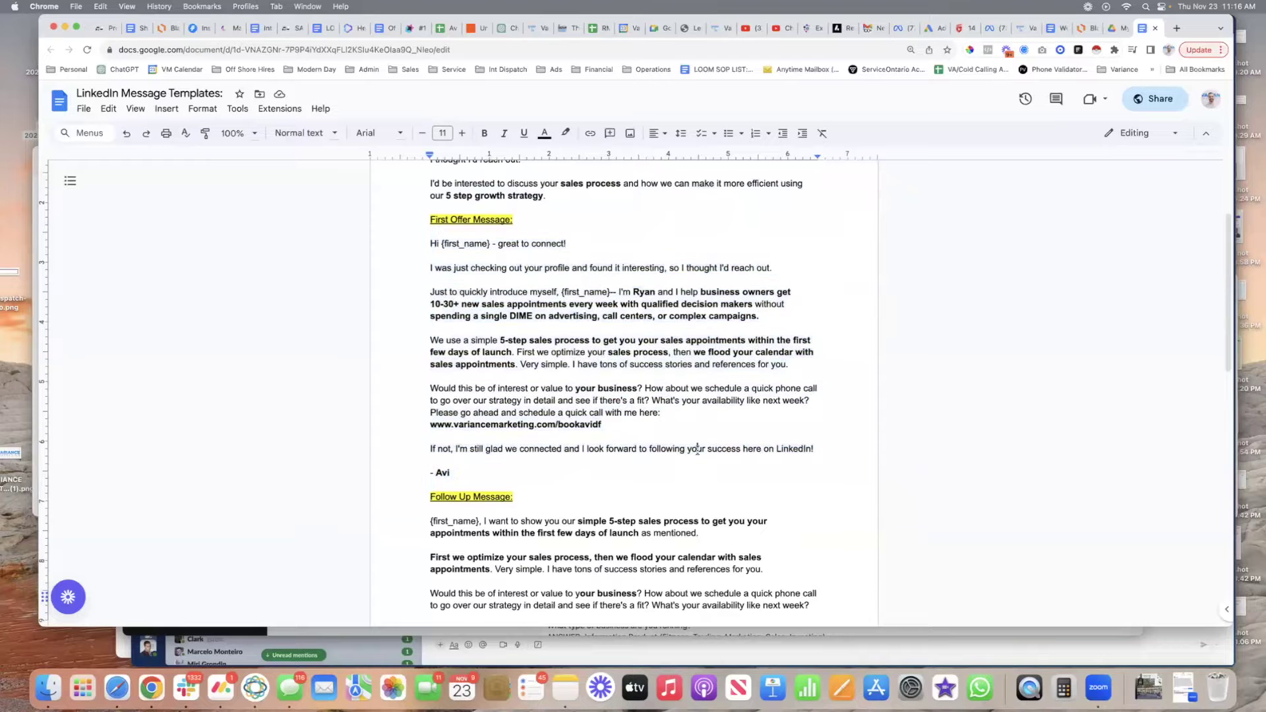
pyautogui.click(621, 304)
pyautogui.moveTo(441, 303); pyautogui.dragTo(481, 304)
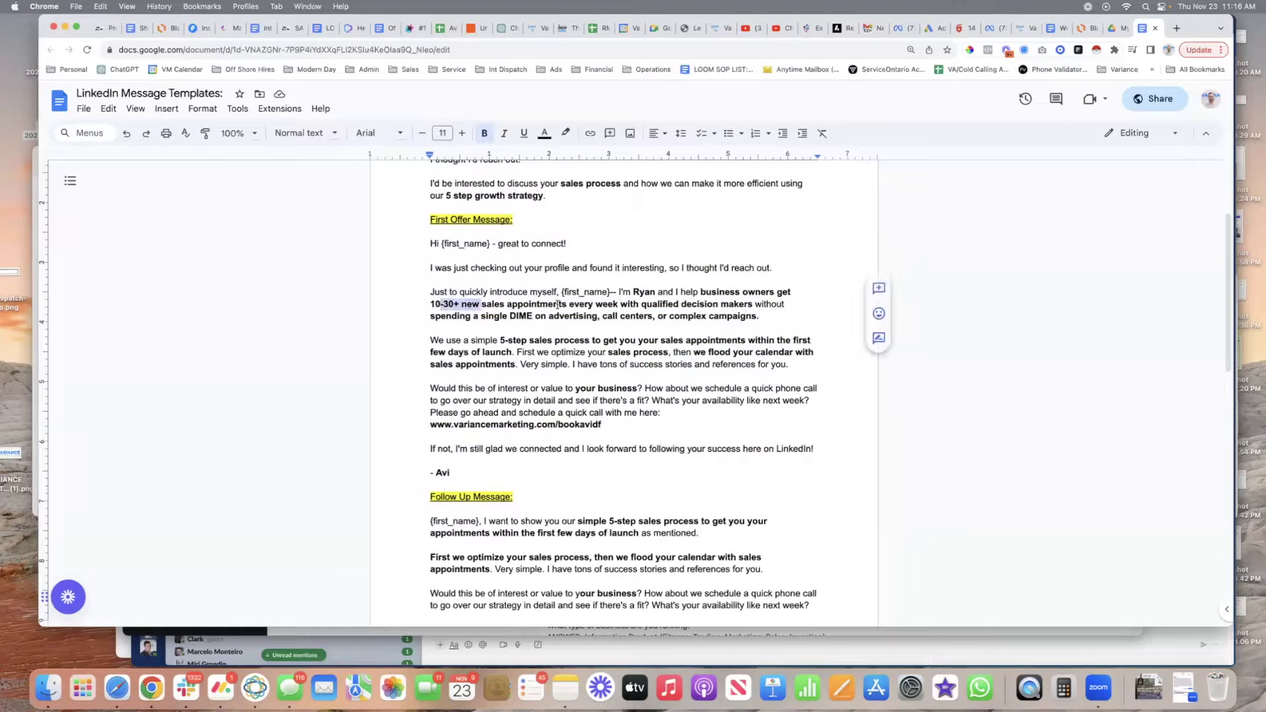
pyautogui.click(464, 305)
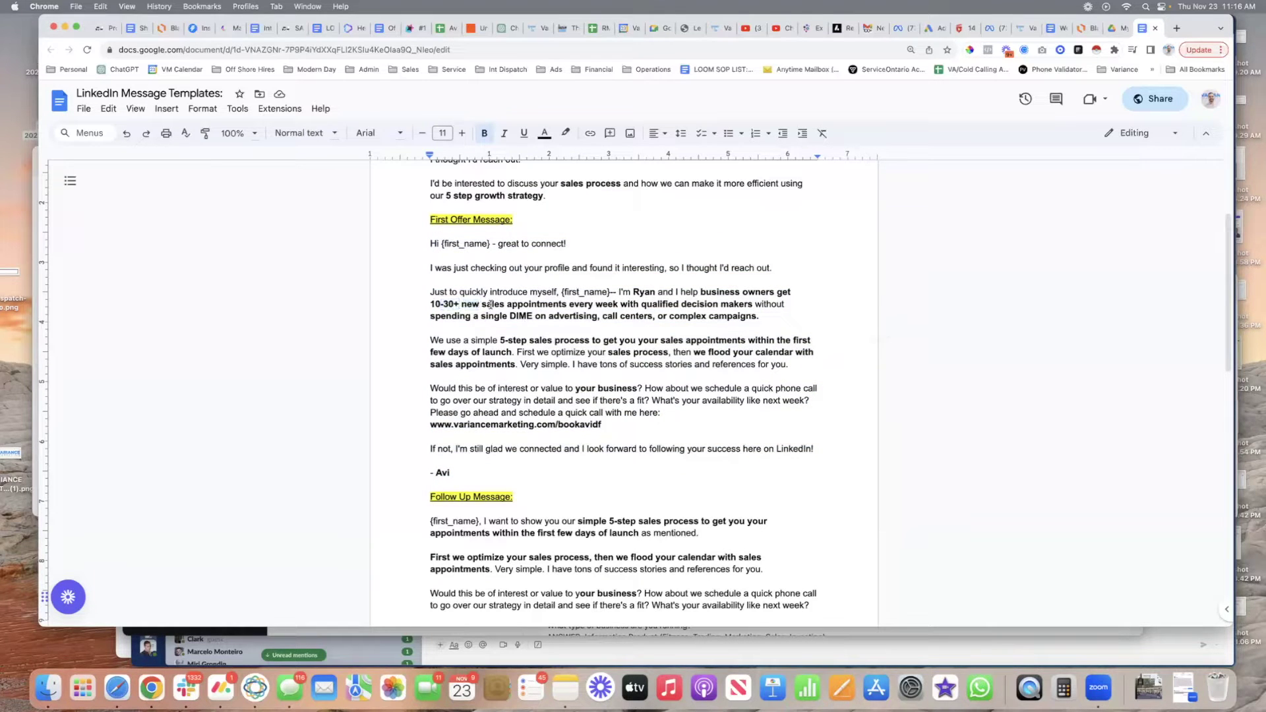
pyautogui.tripleClick(440, 307)
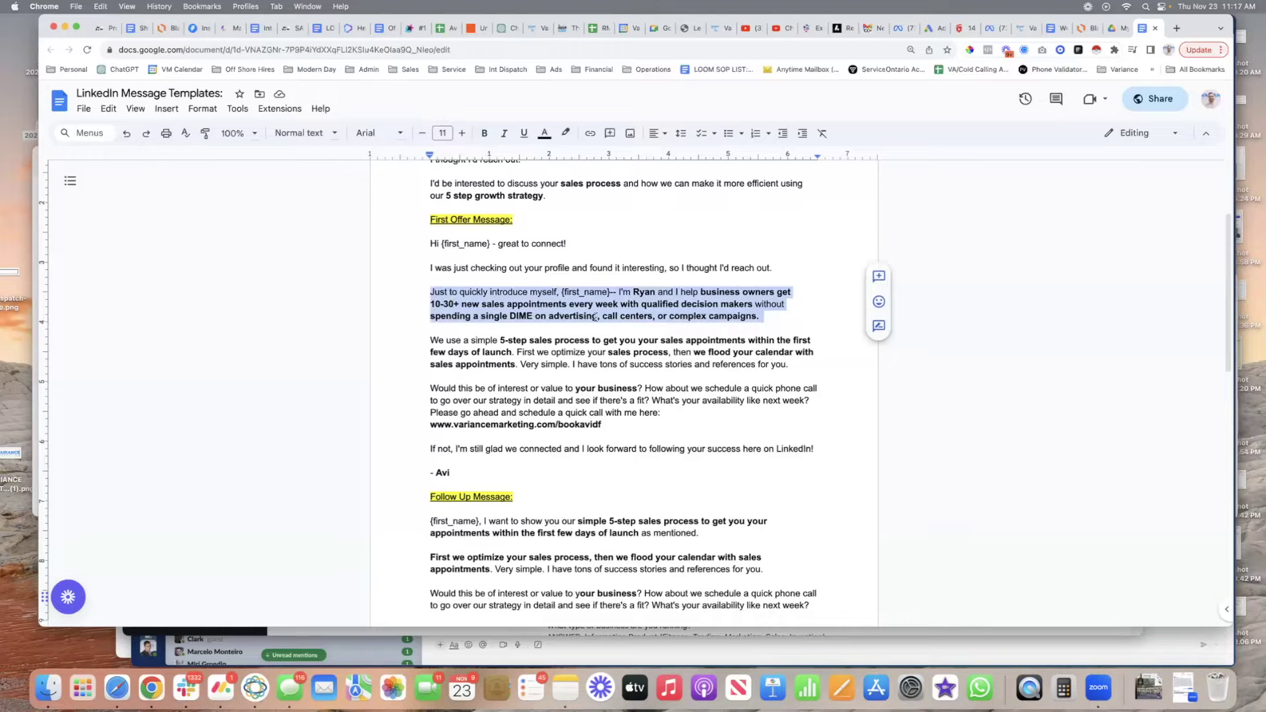
pyautogui.click(476, 317)
pyautogui.moveTo(484, 304); pyautogui.dragTo(761, 317)
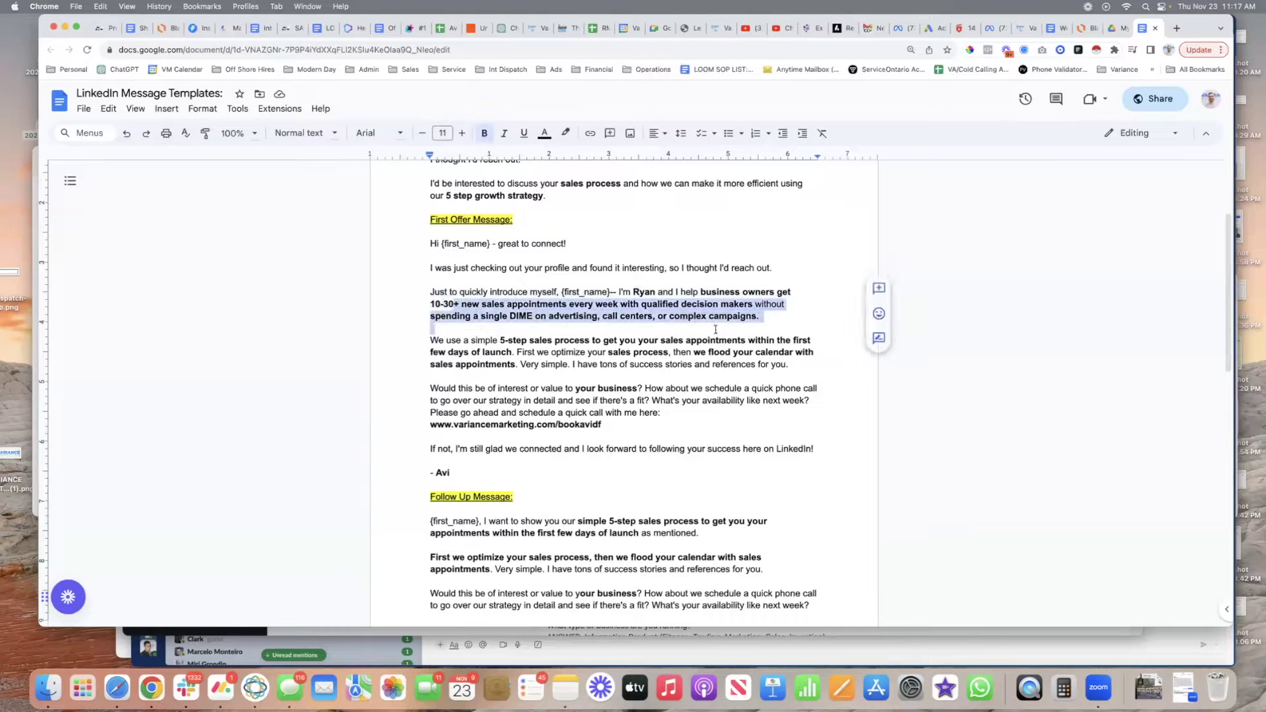
pyautogui.click(435, 339)
# Review the 5-step sales process, 'Would this be of interest' and 'If not' closing lines.
pyautogui.moveTo(436, 339); pyautogui.dragTo(735, 366)
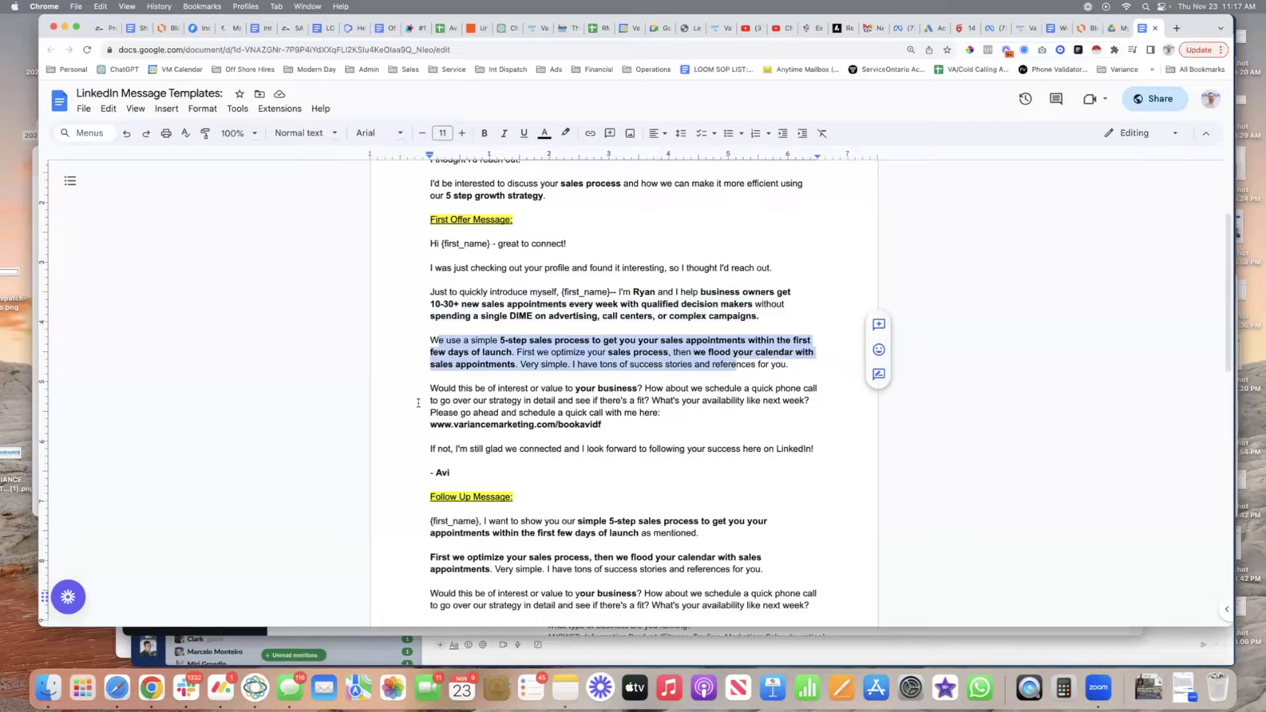
pyautogui.moveTo(427, 388); pyautogui.dragTo(761, 439)
pyautogui.click(638, 412)
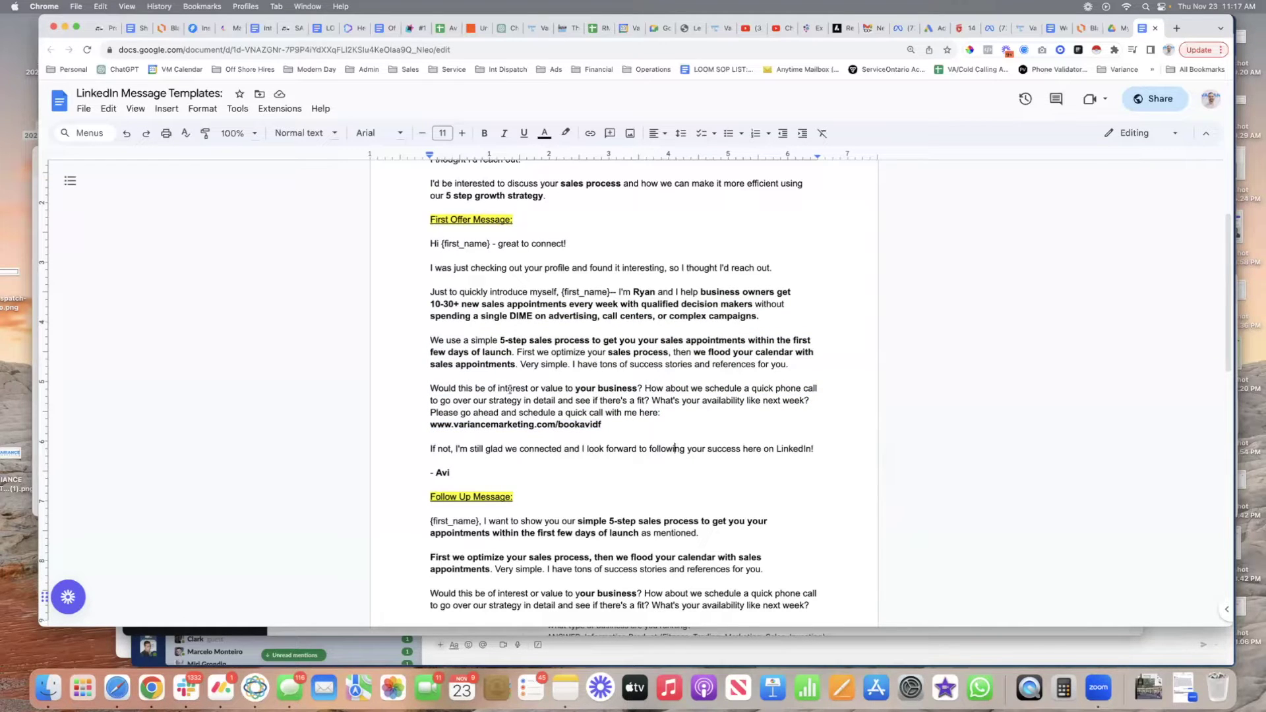
pyautogui.moveTo(705, 449); pyautogui.dragTo(820, 449)
pyautogui.click(821, 449)
pyautogui.tripleClick(745, 448)
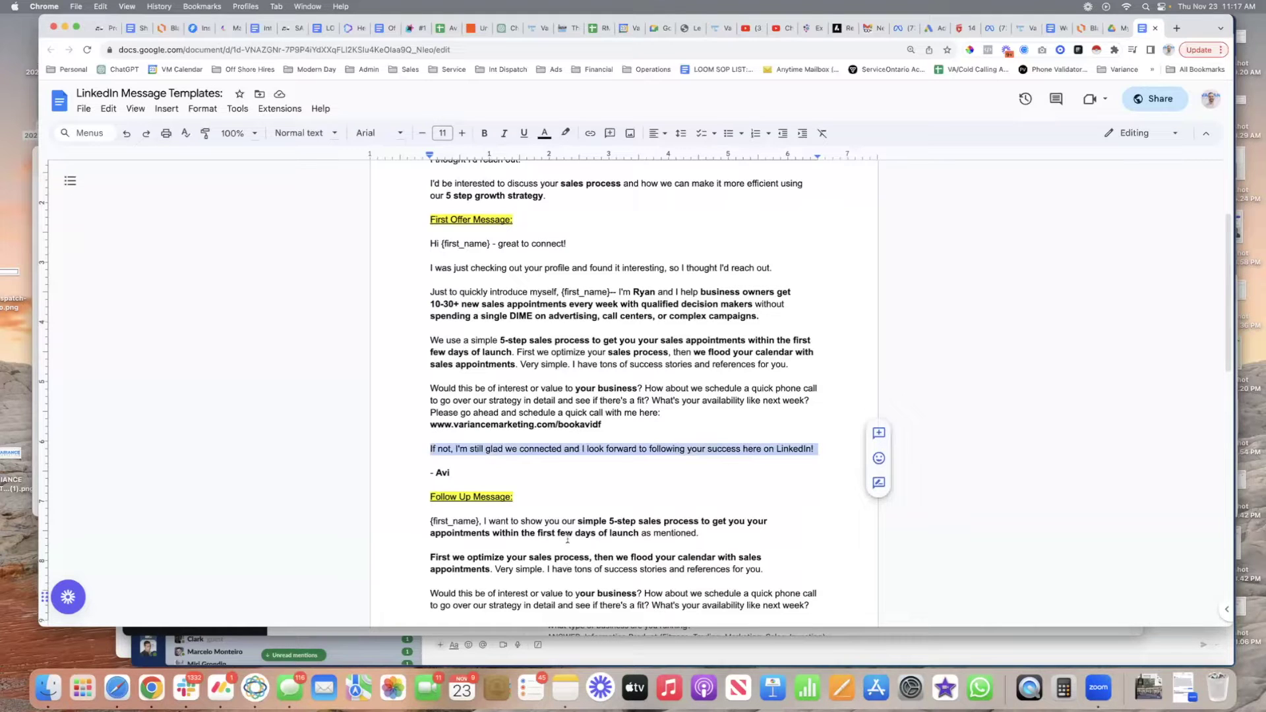
pyautogui.scroll(4, 577, 385)
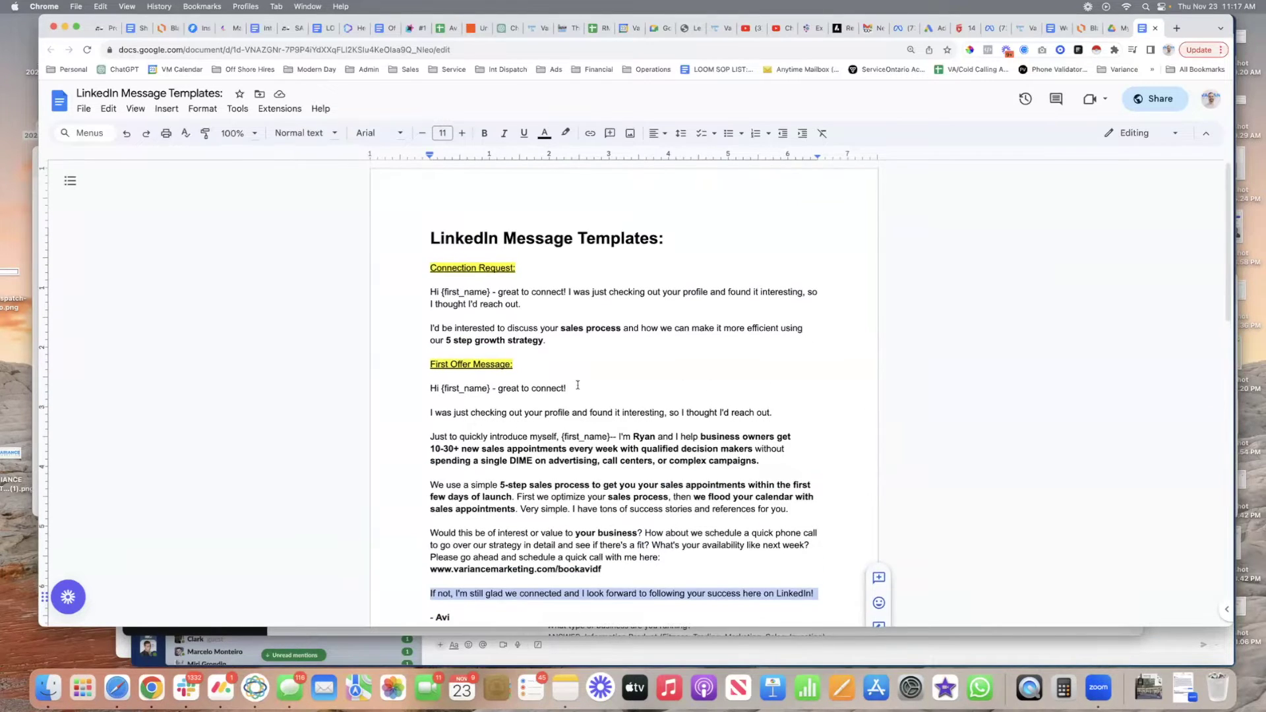
pyautogui.scroll(-10, 577, 385)
pyautogui.scroll(6, 578, 385)
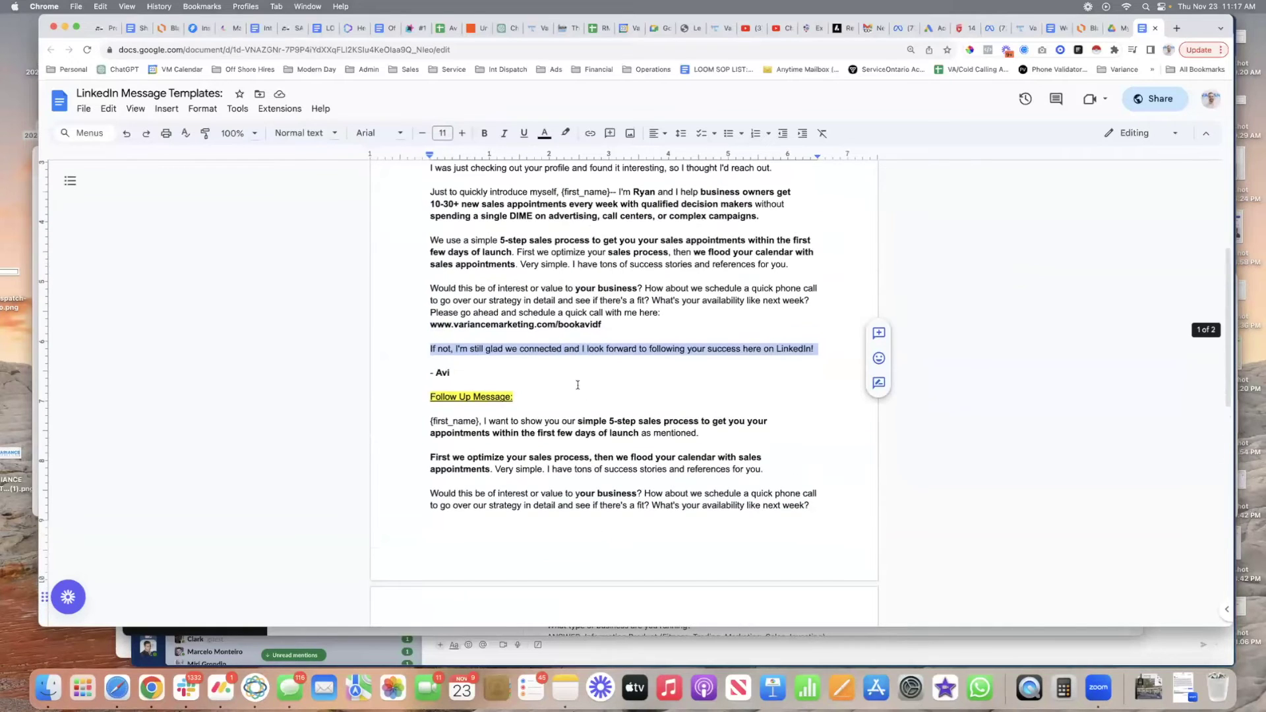
pyautogui.moveTo(602, 325); pyautogui.dragTo(422, 326)
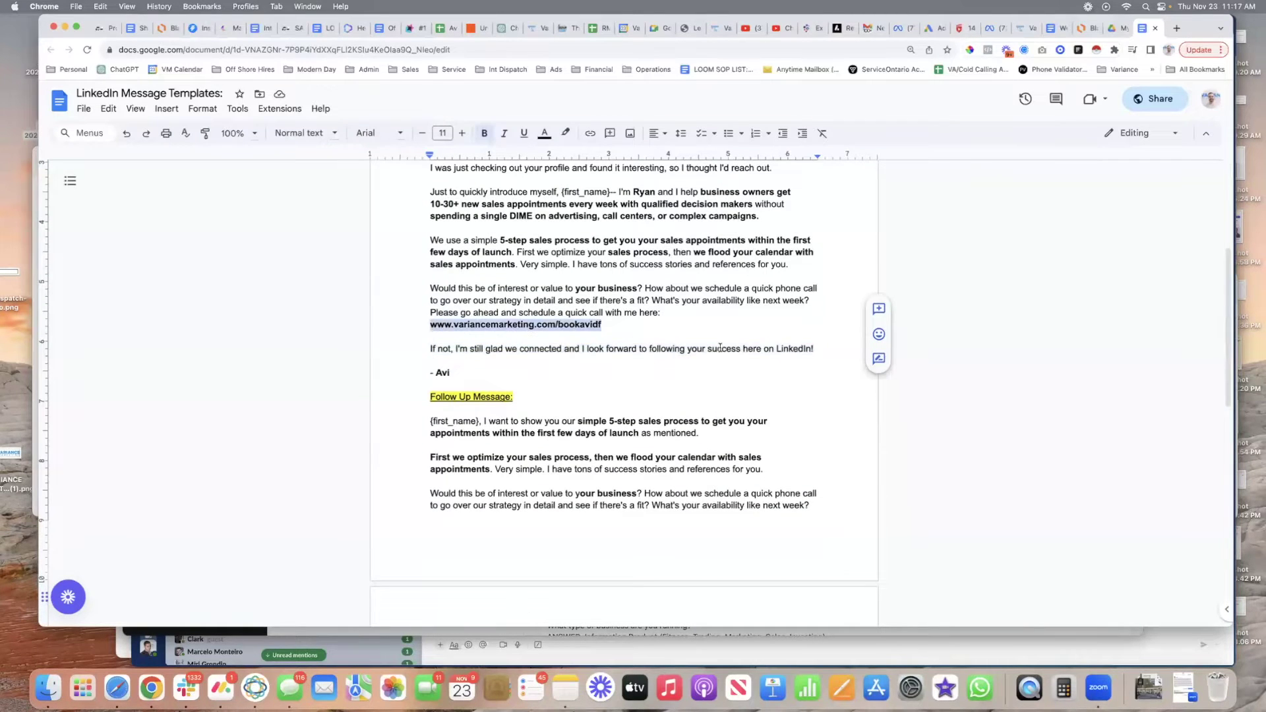
pyautogui.scroll(5, 718, 347)
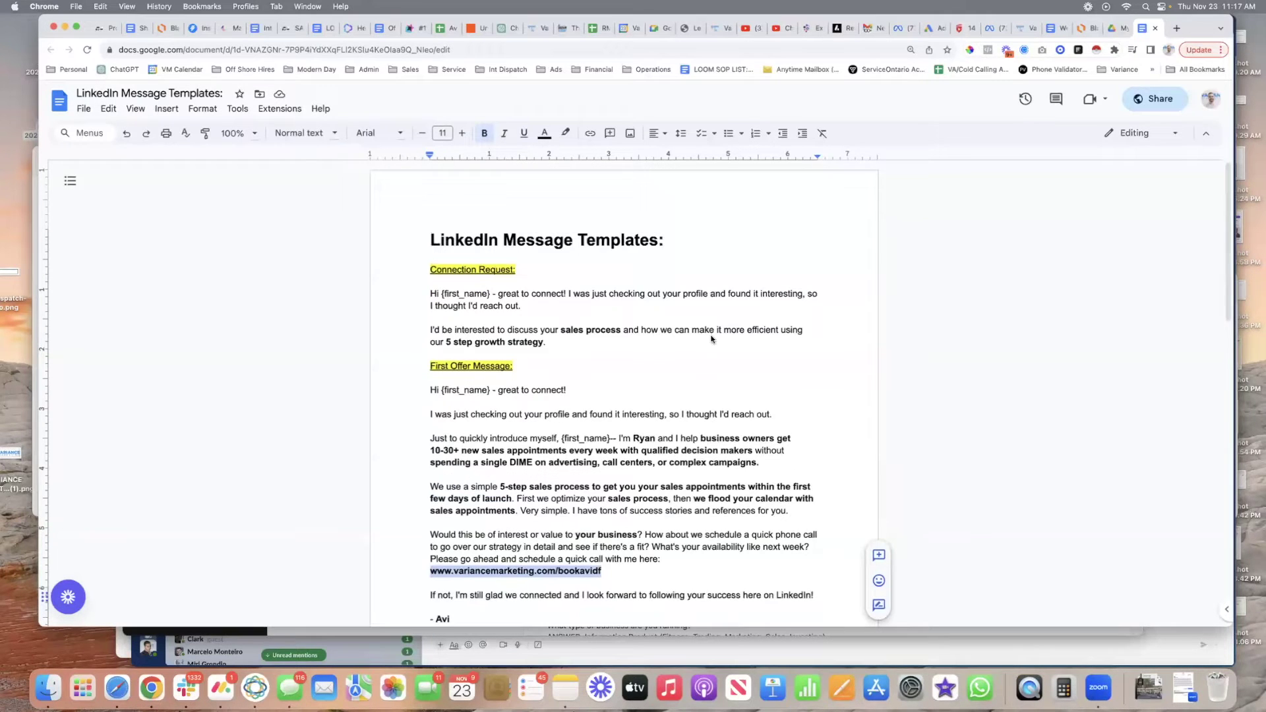
pyautogui.click(1081, 28)
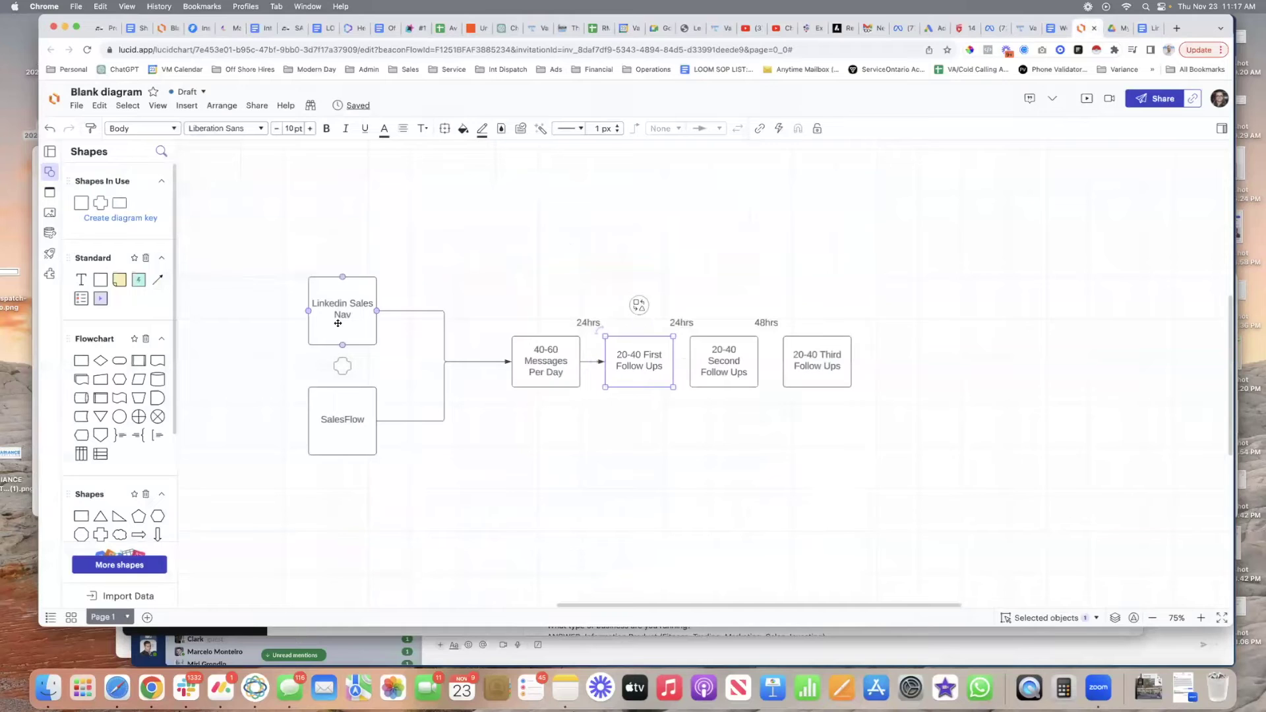
# Search Google for 'linkedin sales navigator' and scroll through the Sales Navigator product page.
pyautogui.click(1176, 28)
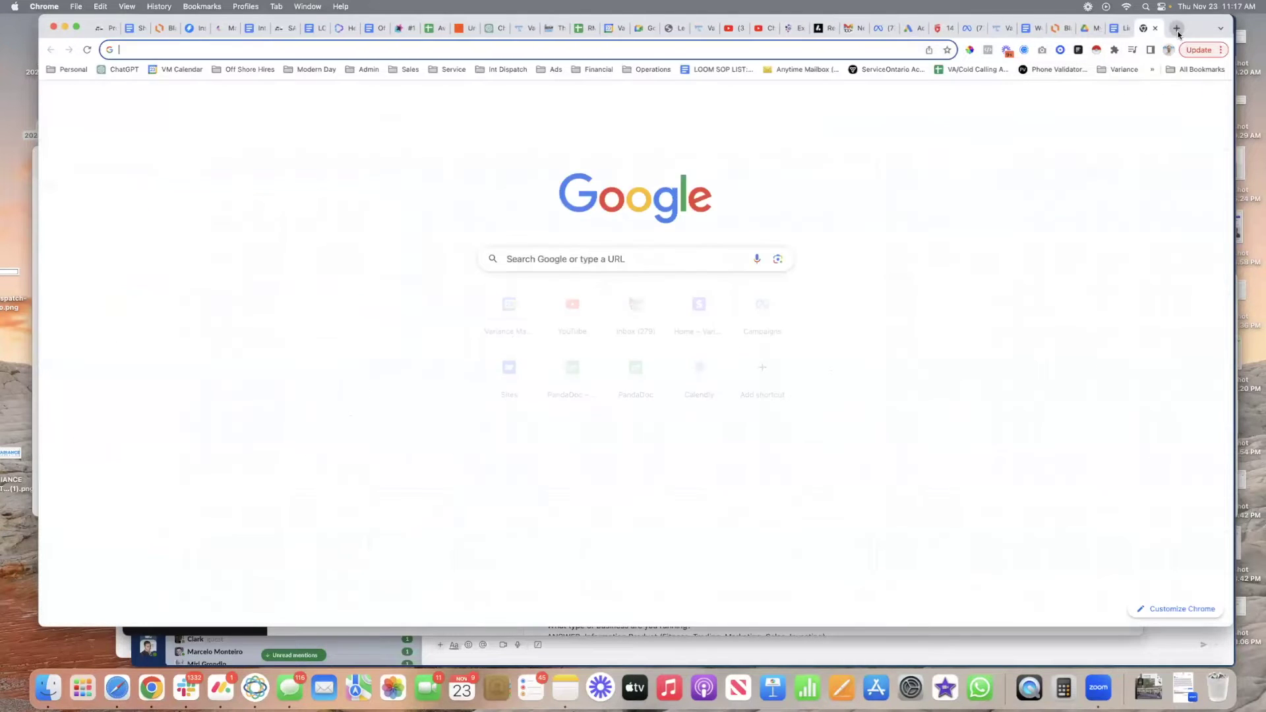
pyautogui.write('linkedin sales navigator')
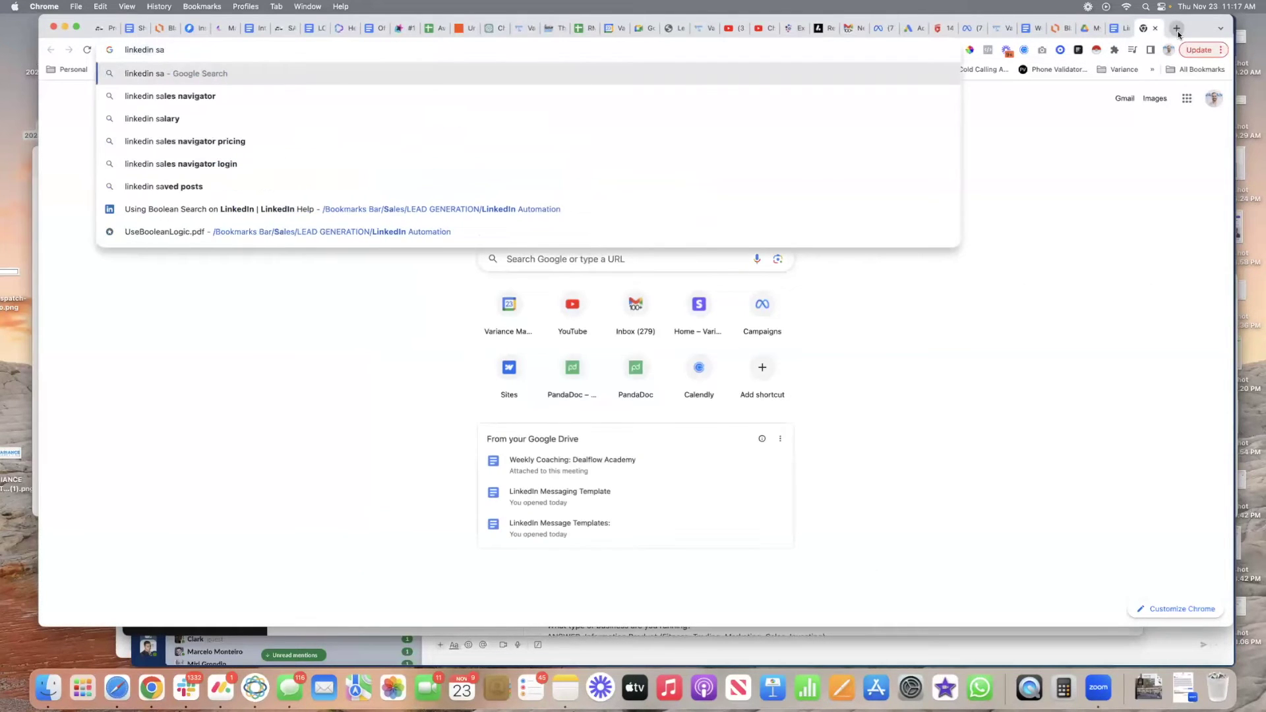
pyautogui.press('Return')
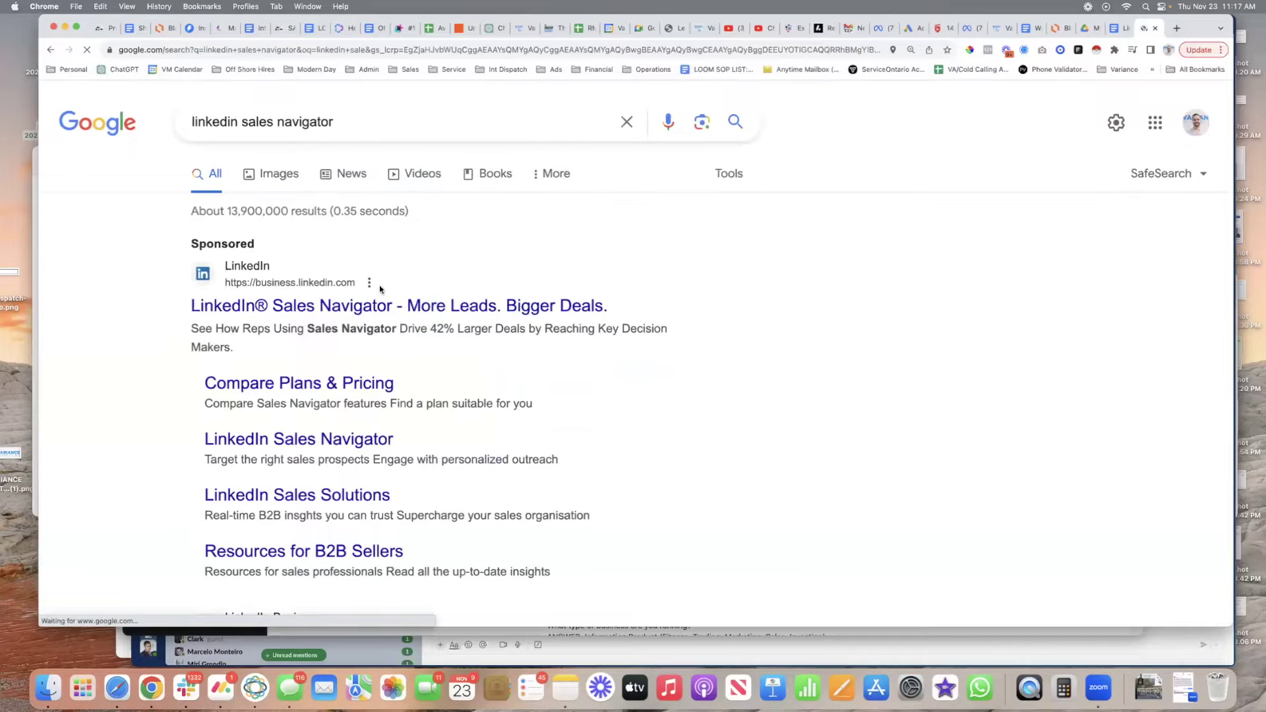
pyautogui.scroll(-5, 264, 329)
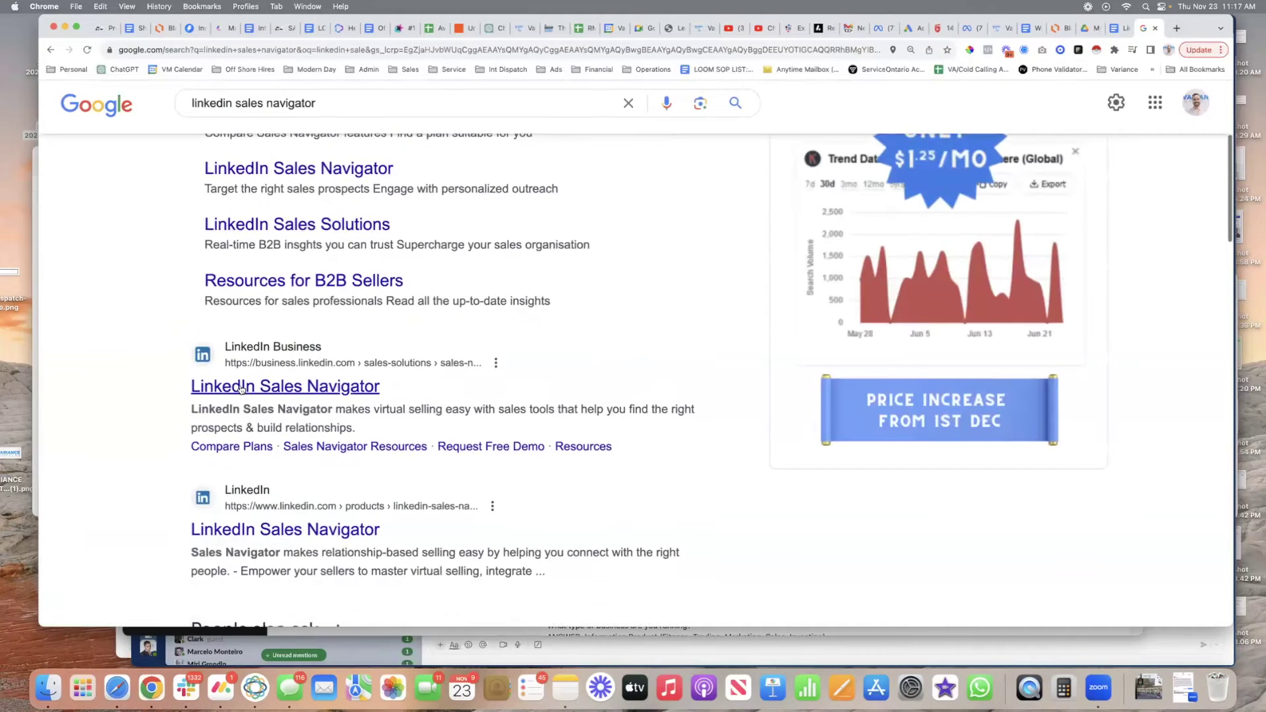
pyautogui.click(240, 389)
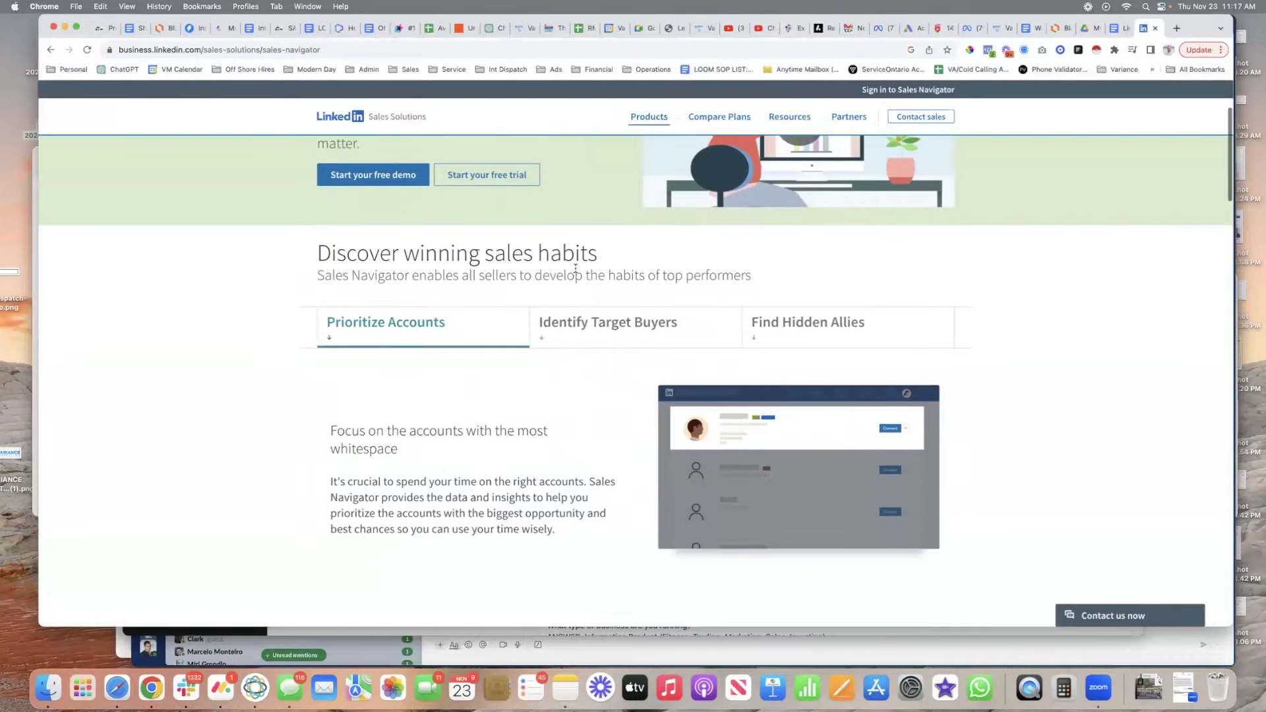
pyautogui.scroll(-15, 576, 268)
pyautogui.scroll(15, 564, 274)
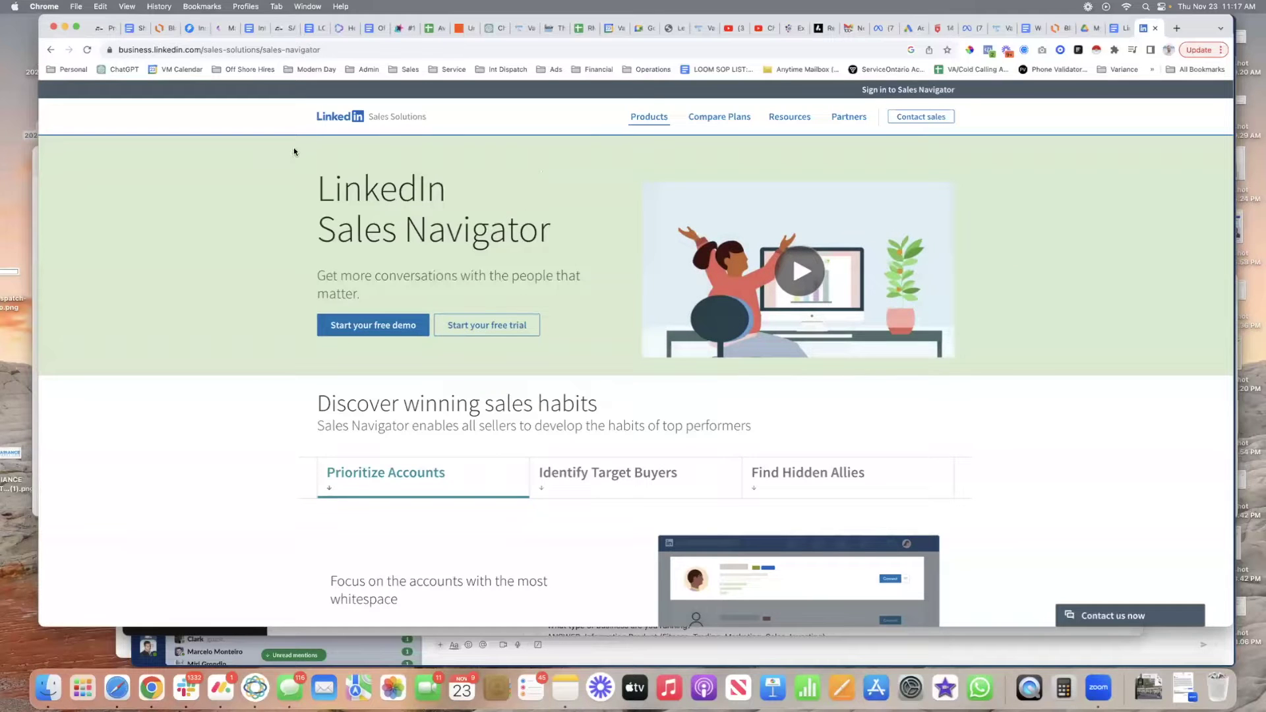
# Paste a copy of the 24hrs label above Linkedin Sales Nav and change it to $60/mo.
pyautogui.click(1055, 28)
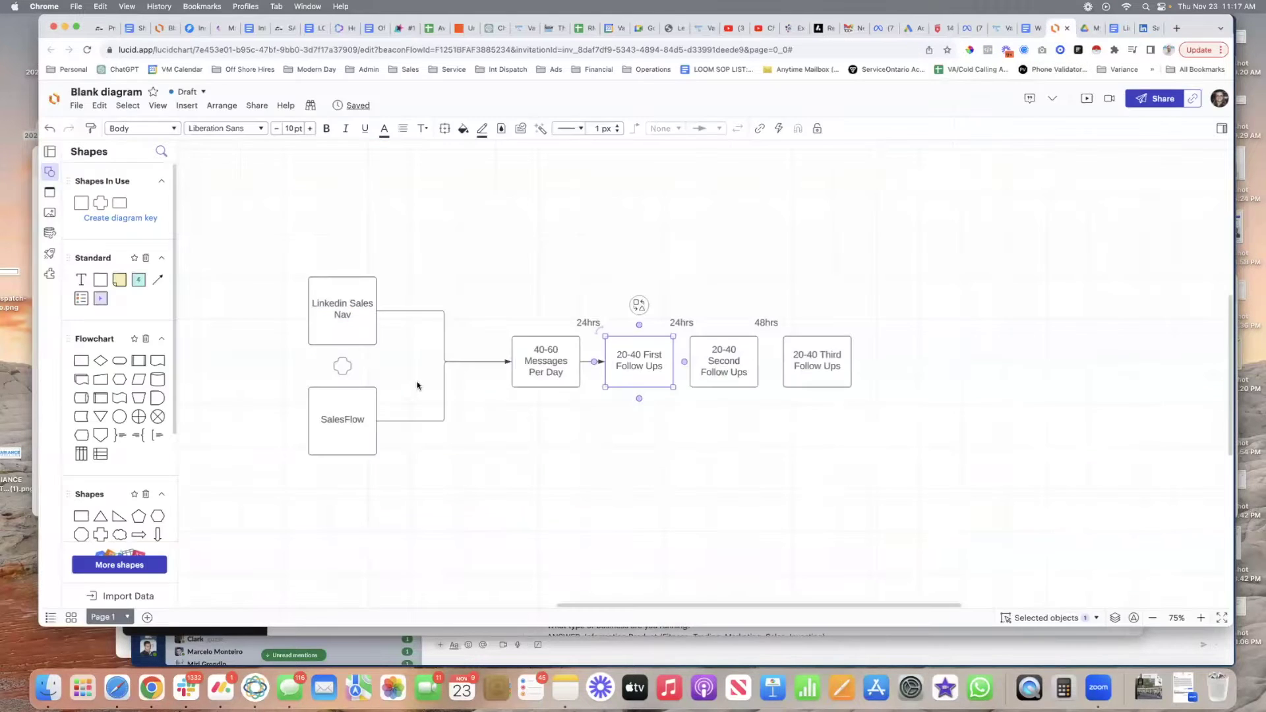
pyautogui.click(573, 325)
pyautogui.press('super+c')
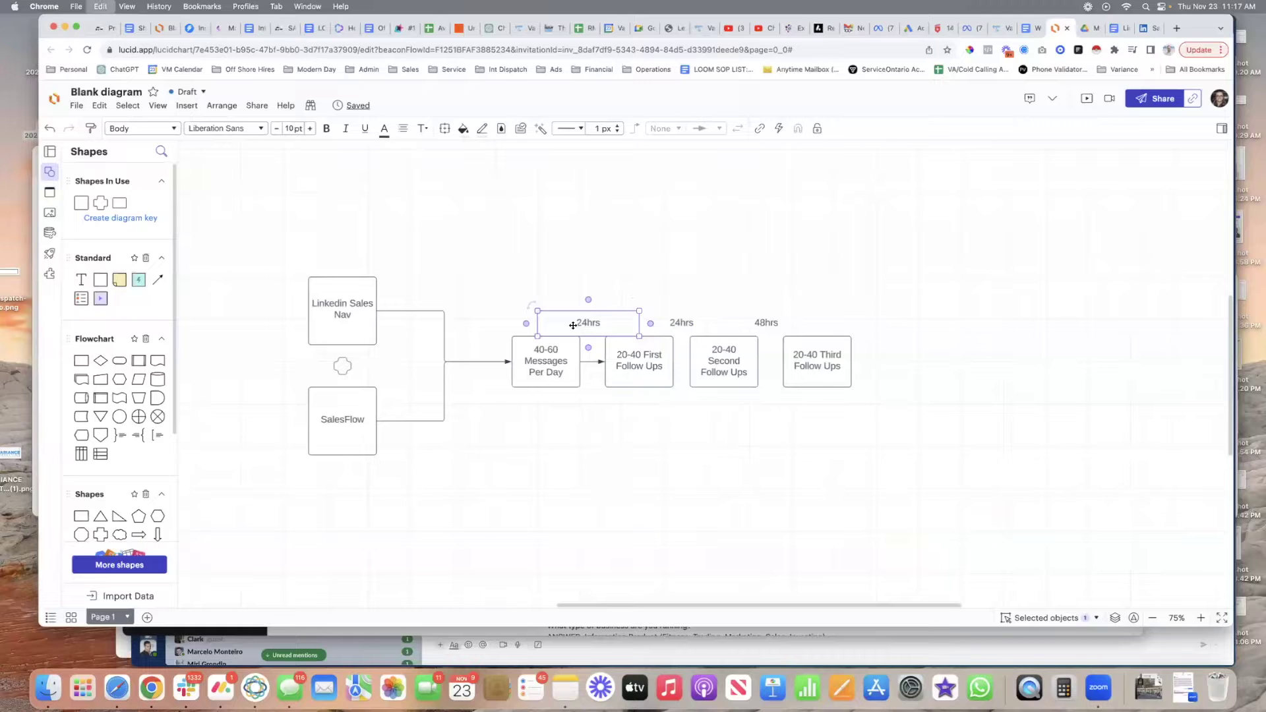
pyautogui.press('super+v')
pyautogui.moveTo(573, 325); pyautogui.dragTo(345, 263)
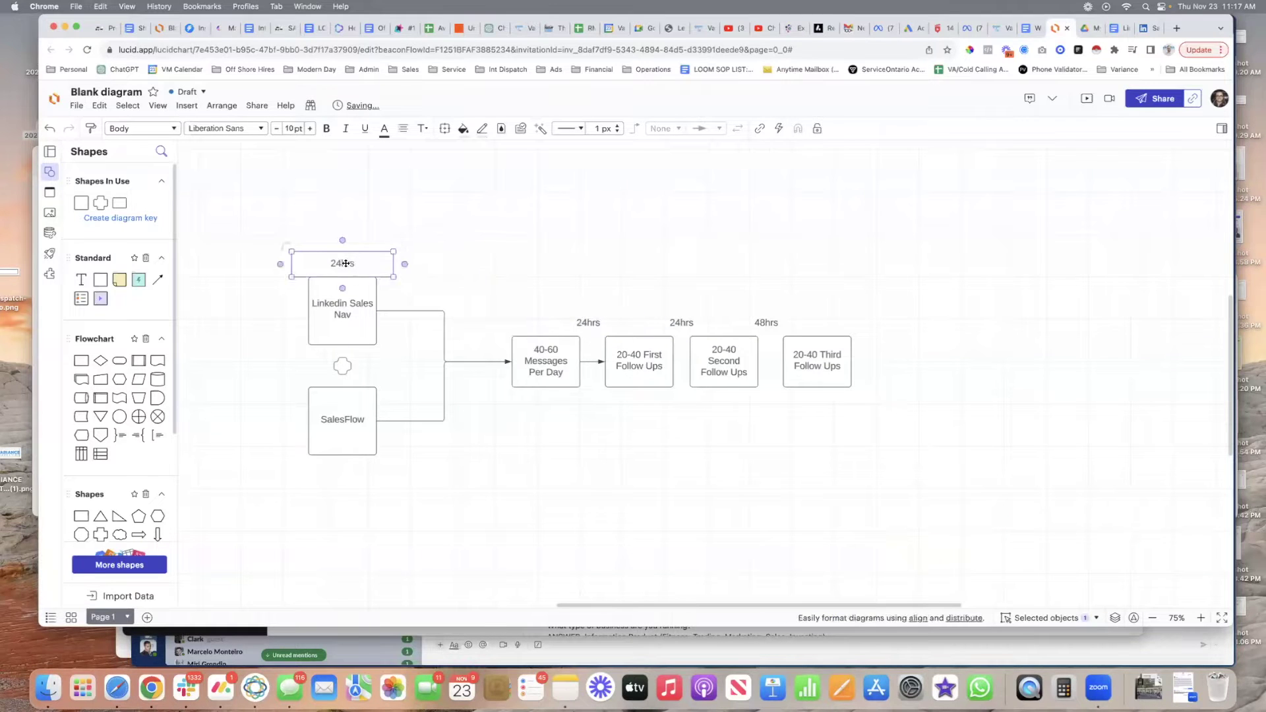
pyautogui.doubleClick(346, 263)
pyautogui.write('$80')
pyautogui.write('0/')
pyautogui.write('mo')
pyautogui.click(336, 263)
pyautogui.press('BackSpace')
pyautogui.write('6')
# Duplicate the $60/mo label below the SalesFlow box.
pyautogui.scroll(-1, 560, 329)
pyautogui.scroll(2, 560, 330)
pyautogui.scroll(1, 472, 370)
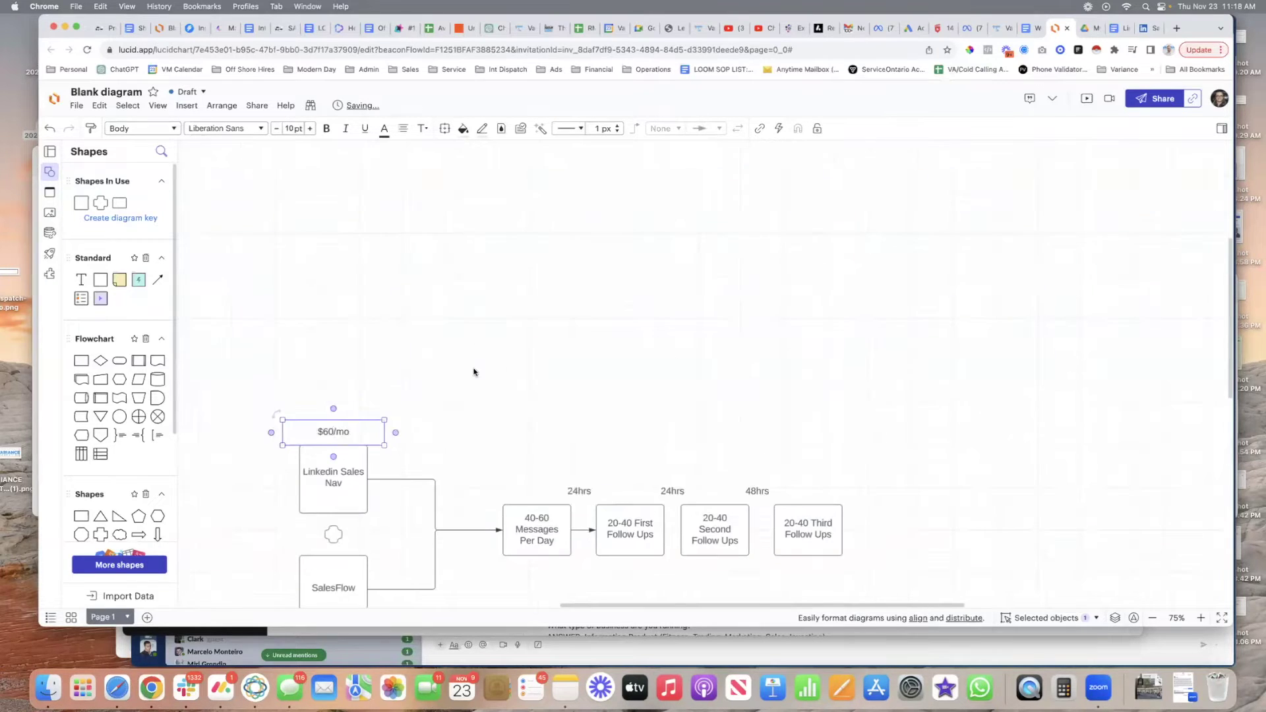
pyautogui.scroll(-2, 461, 362)
pyautogui.moveTo(337, 211); pyautogui.dragTo(331, 411)
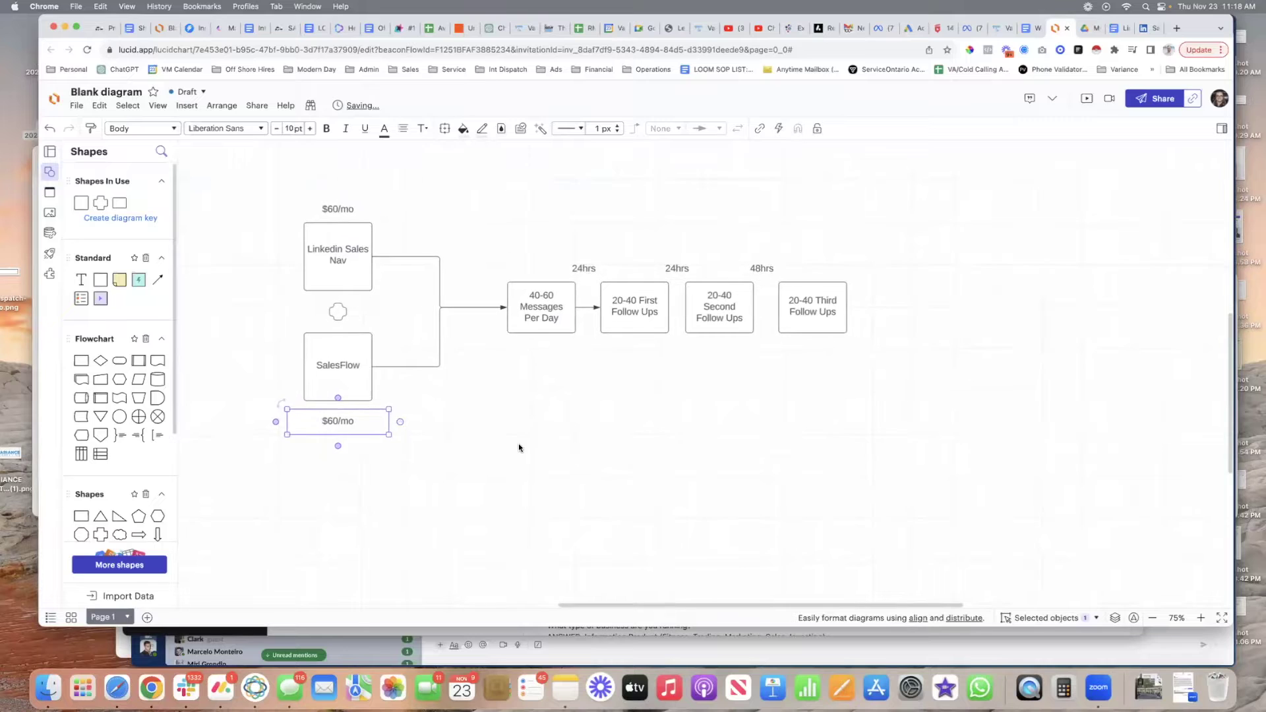
pyautogui.click(518, 443)
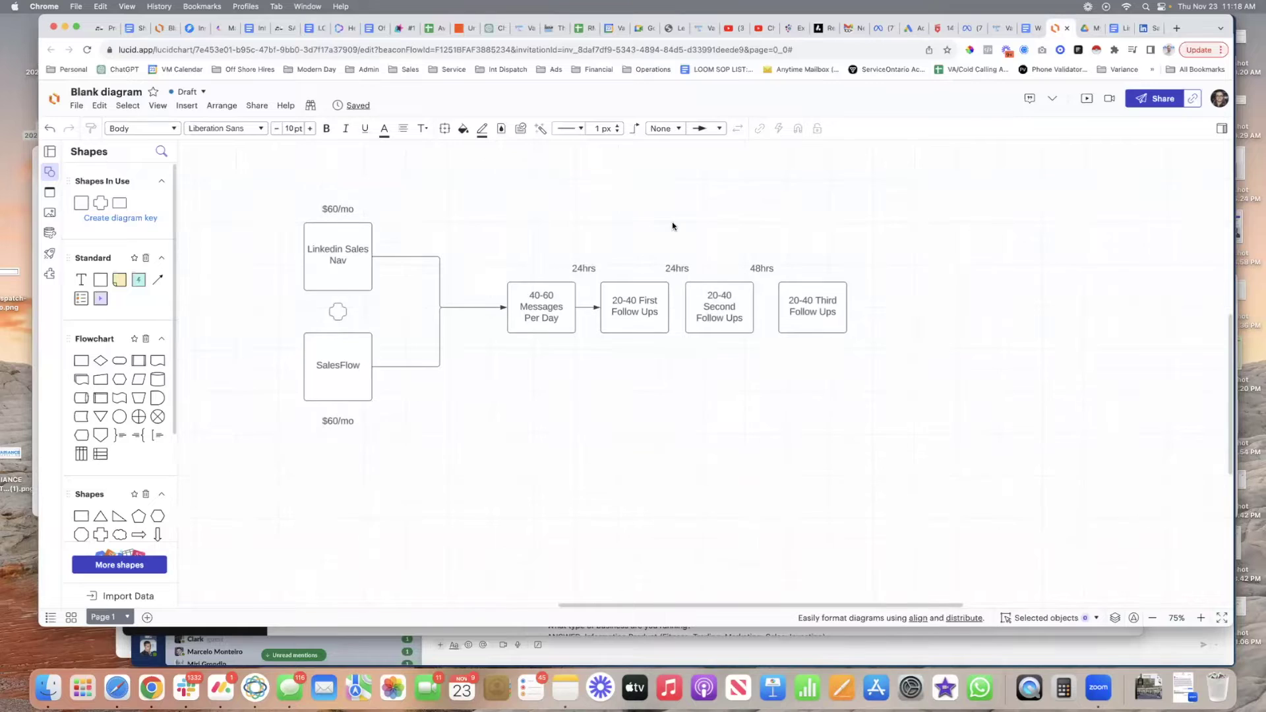
# Select the left boxes, then the right-hand follow-up flow, to check the diagram layout.
pyautogui.scroll(3, 389, 350)
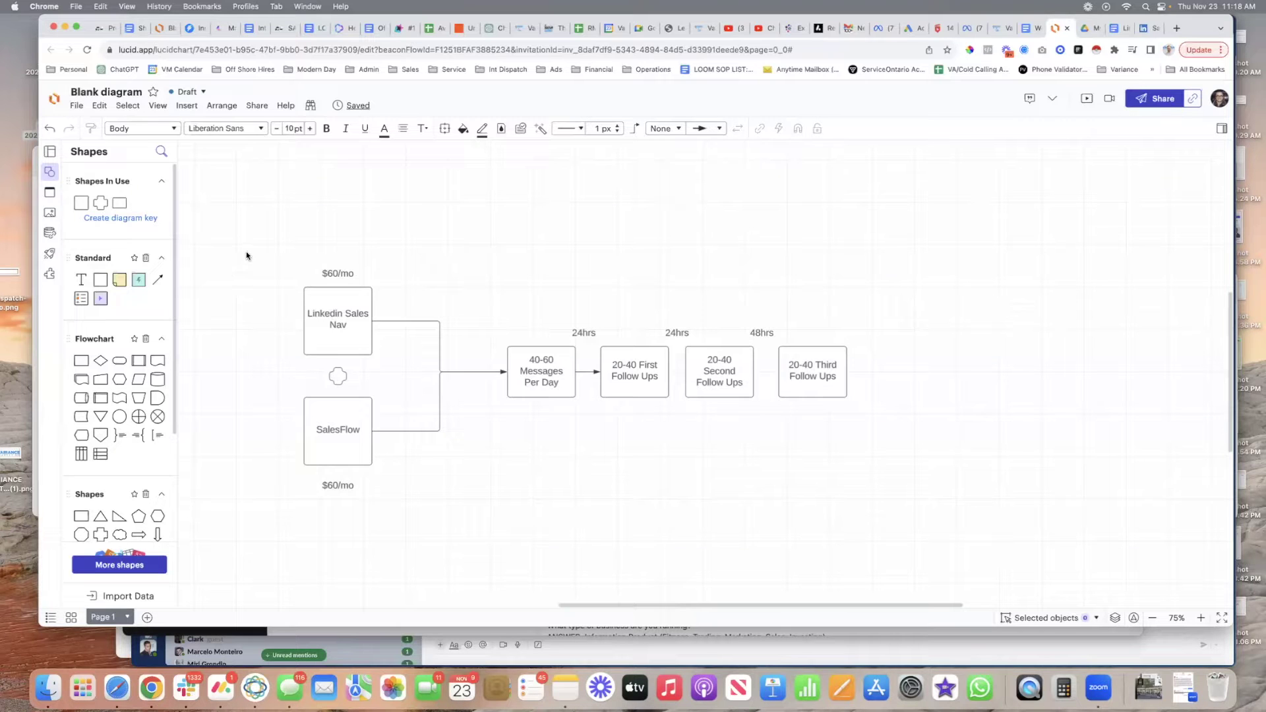
pyautogui.moveTo(247, 255); pyautogui.dragTo(394, 505)
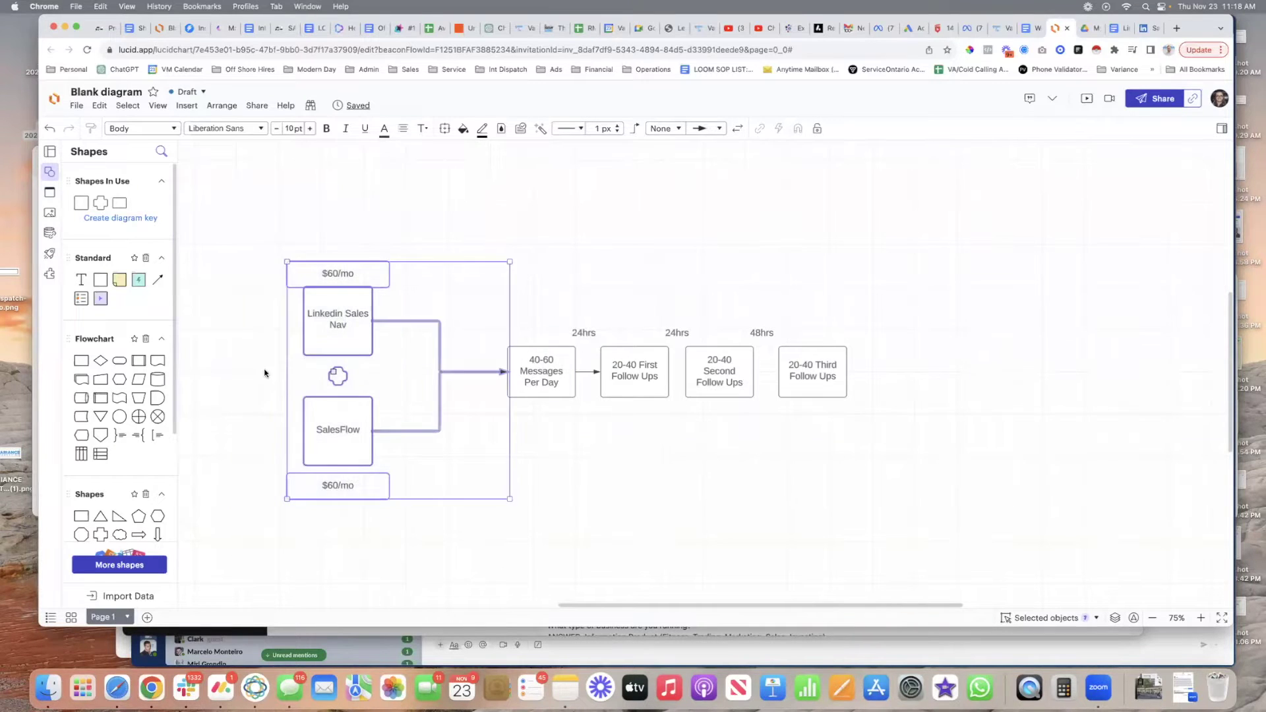
pyautogui.click(265, 373)
pyautogui.moveTo(482, 301); pyautogui.dragTo(948, 431)
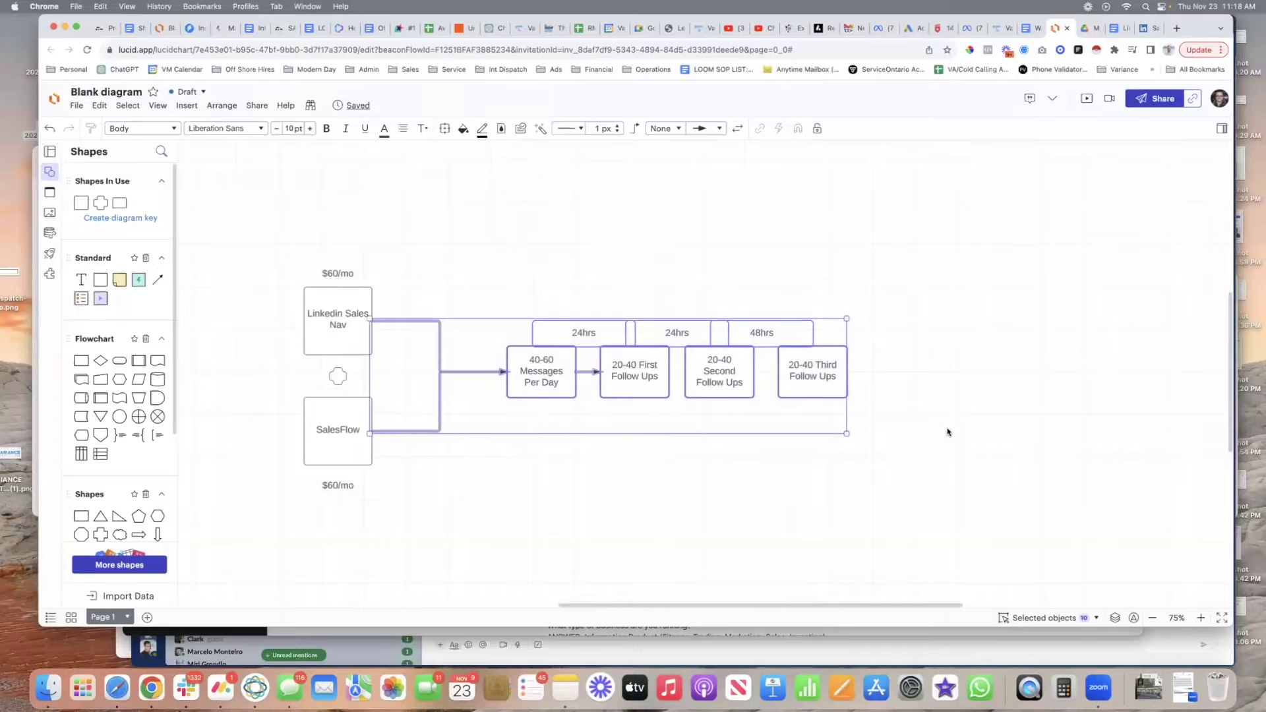
pyautogui.click(900, 452)
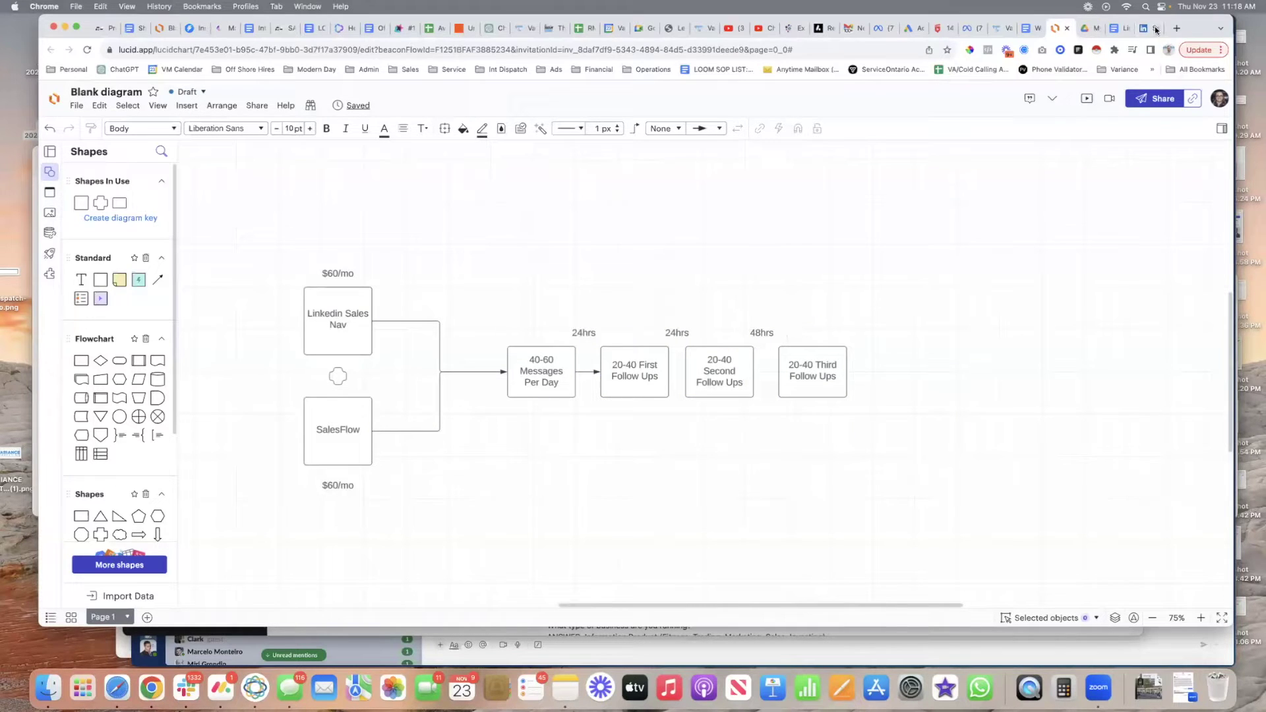
pyautogui.click(1119, 28)
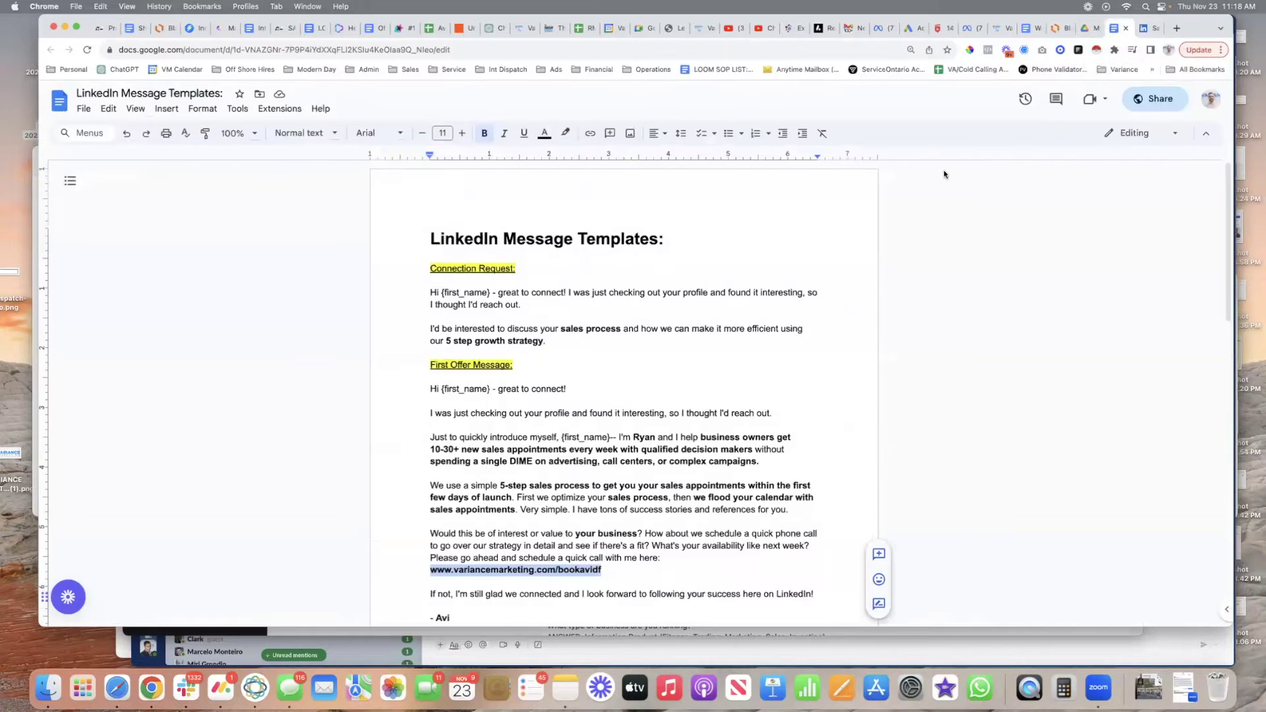
# Copy the LinkedIn Message Templates document's share link from the Share dialog.
pyautogui.click(1153, 98)
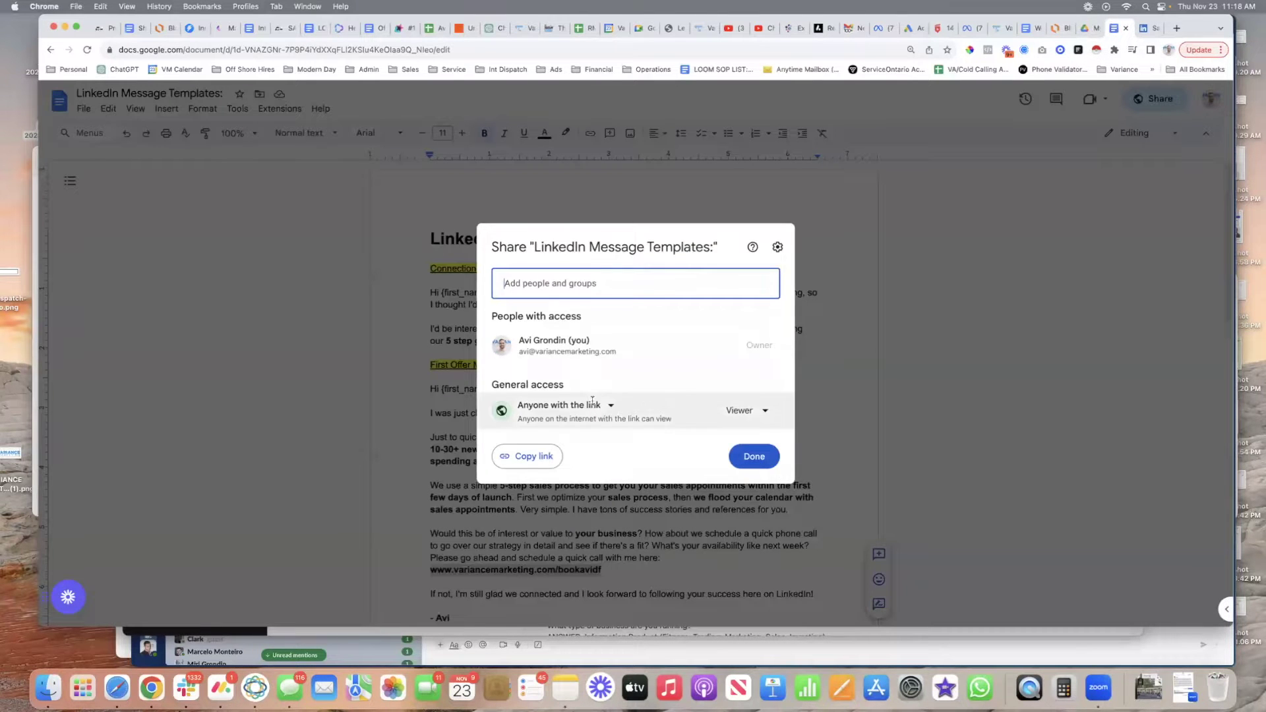
pyautogui.click(527, 456)
pyautogui.click(754, 457)
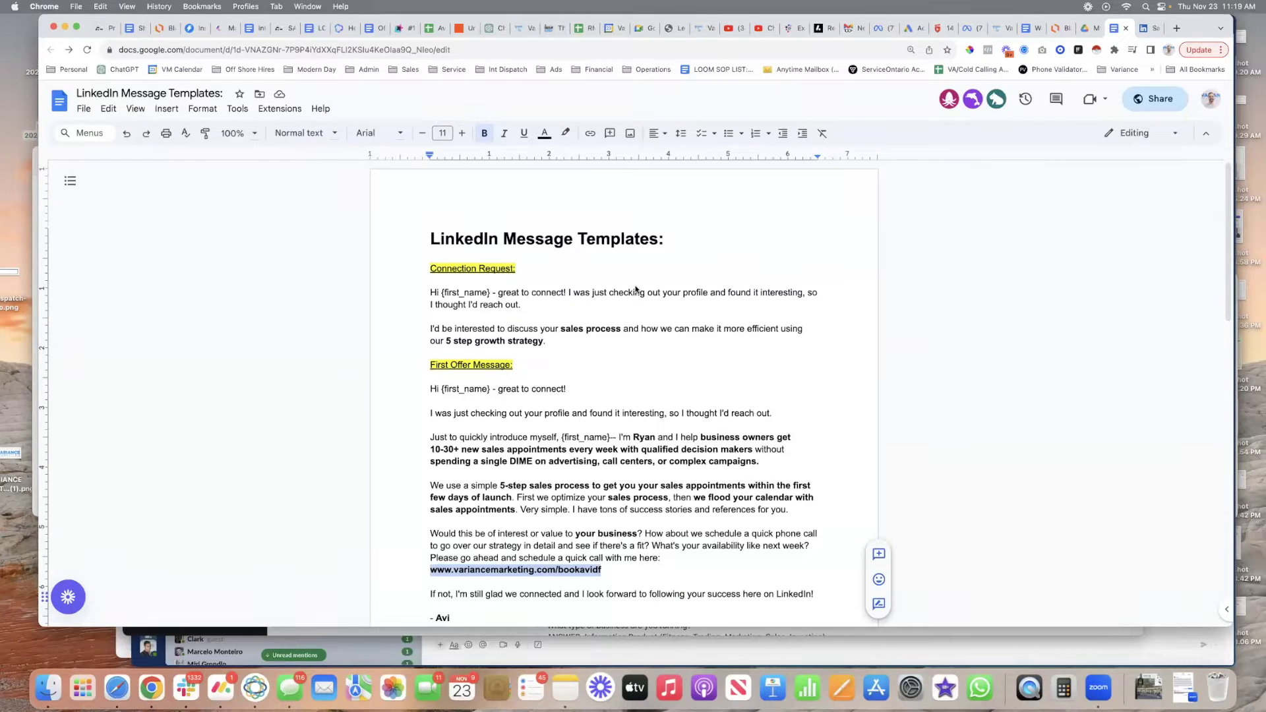
pyautogui.scroll(-5, 636, 290)
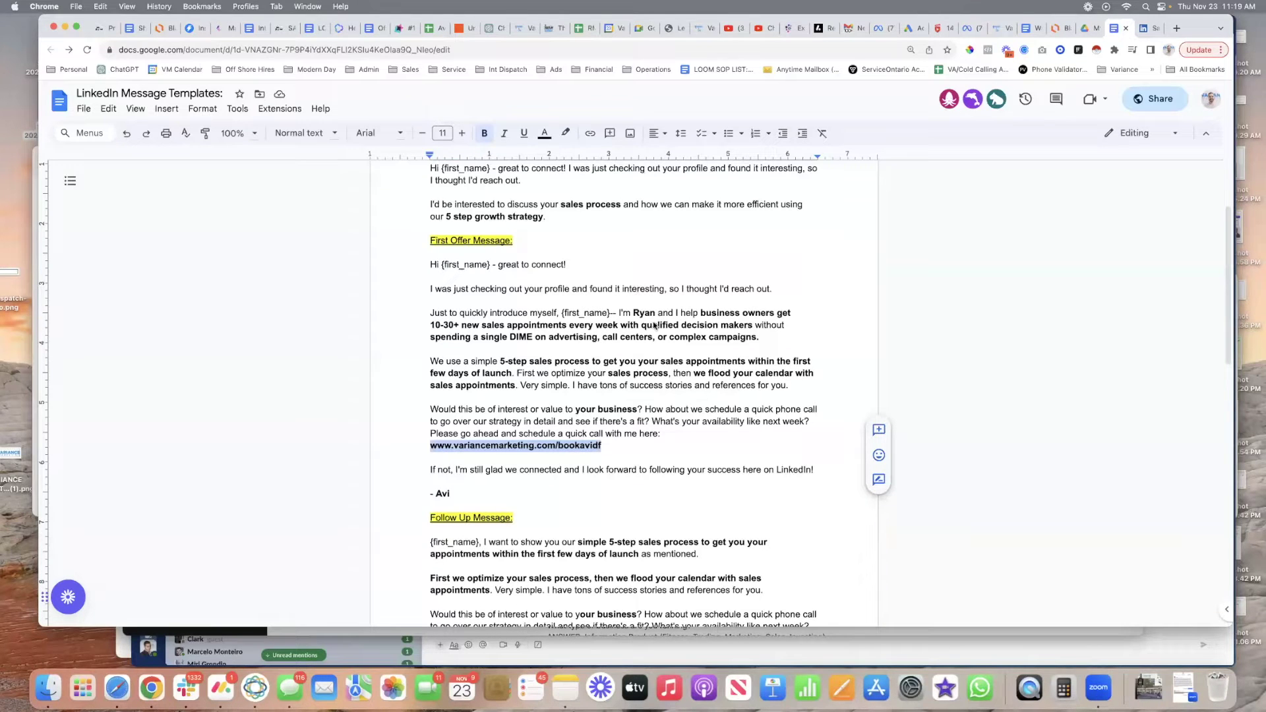
pyautogui.scroll(5, 659, 319)
pyautogui.scroll(-5, 659, 317)
pyautogui.click(1054, 27)
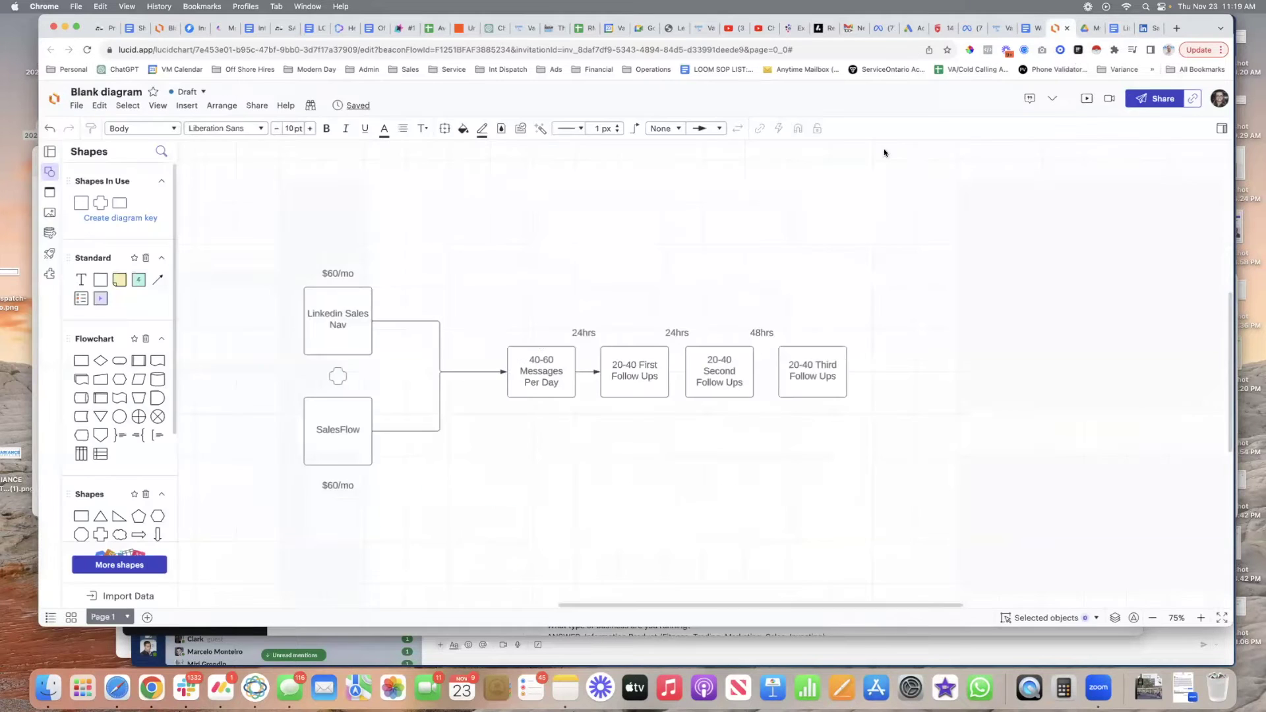
pyautogui.moveTo(262, 276); pyautogui.dragTo(362, 319)
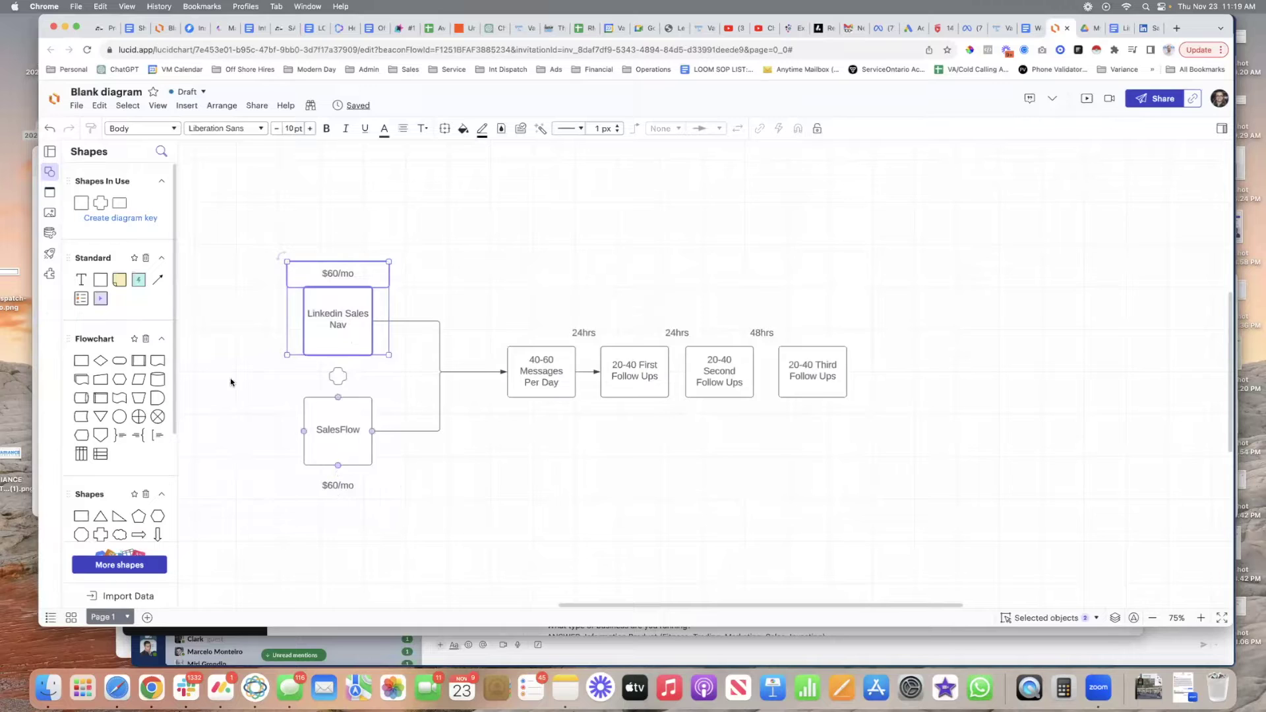
pyautogui.click(249, 343)
pyautogui.moveTo(270, 259); pyautogui.dragTo(373, 351)
pyautogui.click(249, 449)
pyautogui.moveTo(254, 388); pyautogui.dragTo(296, 595)
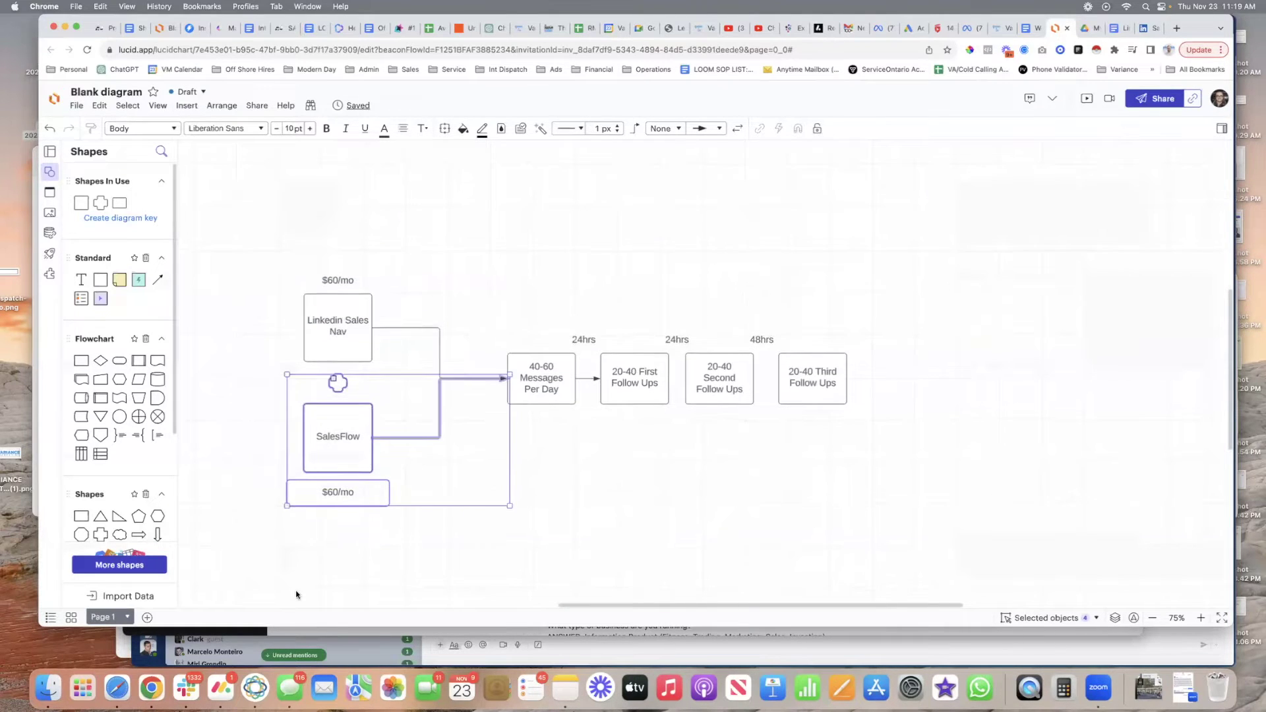
pyautogui.click(296, 595)
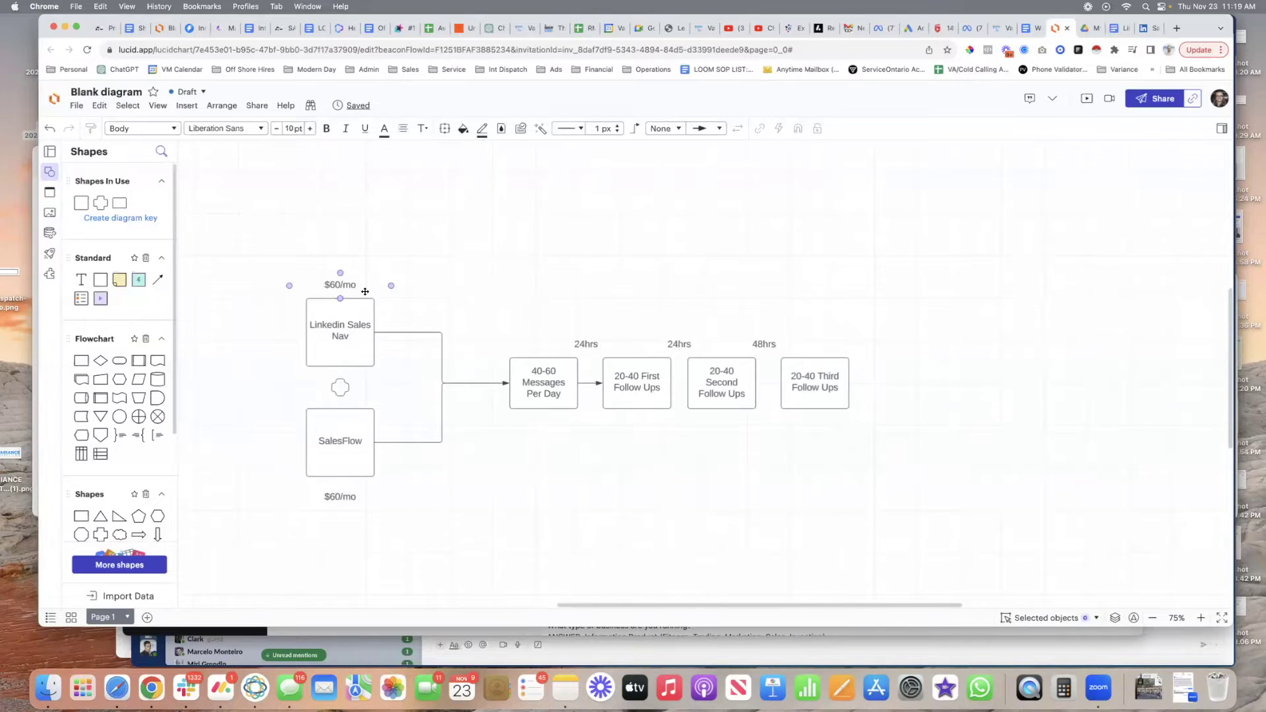
pyautogui.click(318, 437)
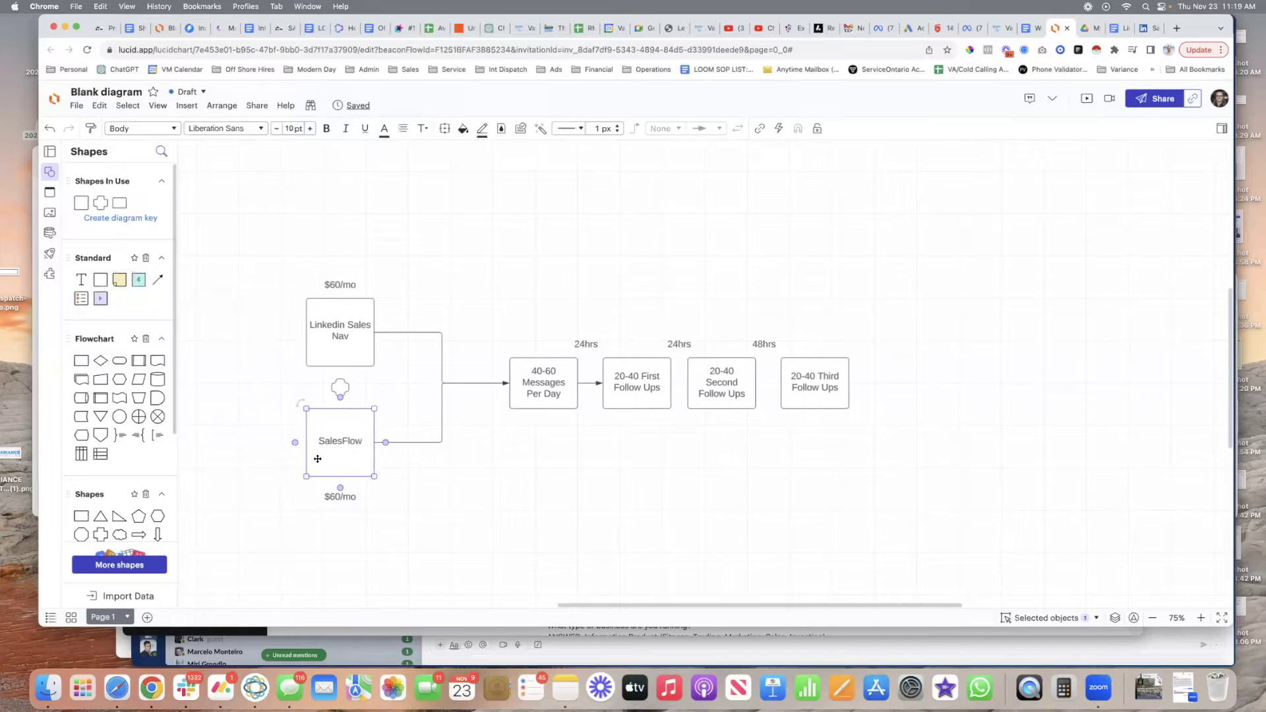
pyautogui.click(264, 497)
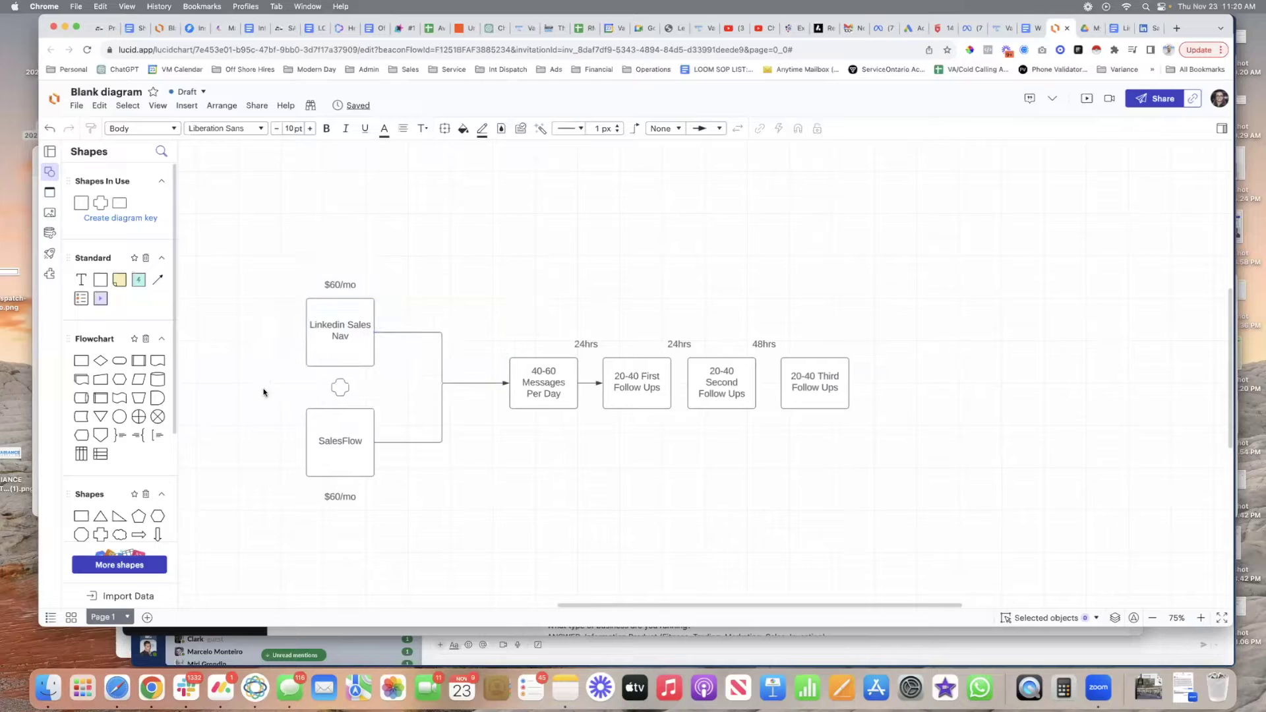
pyautogui.moveTo(320, 447); pyautogui.dragTo(297, 601)
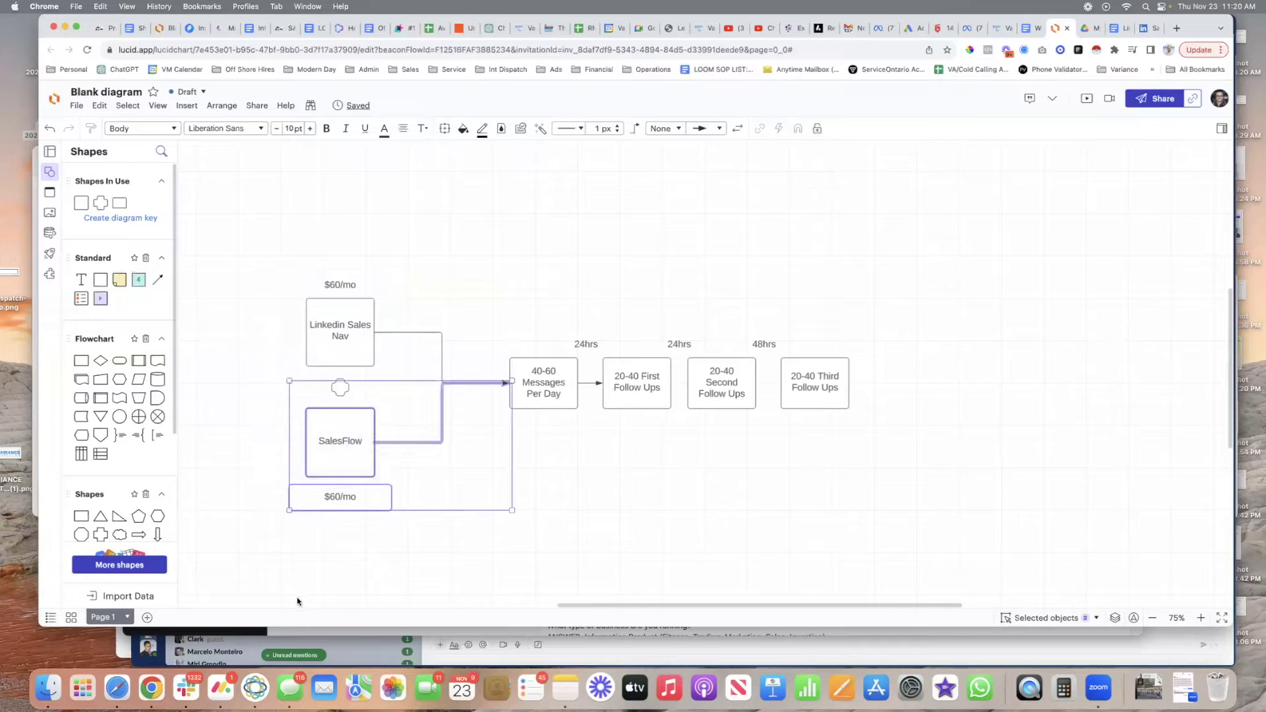
pyautogui.click(358, 543)
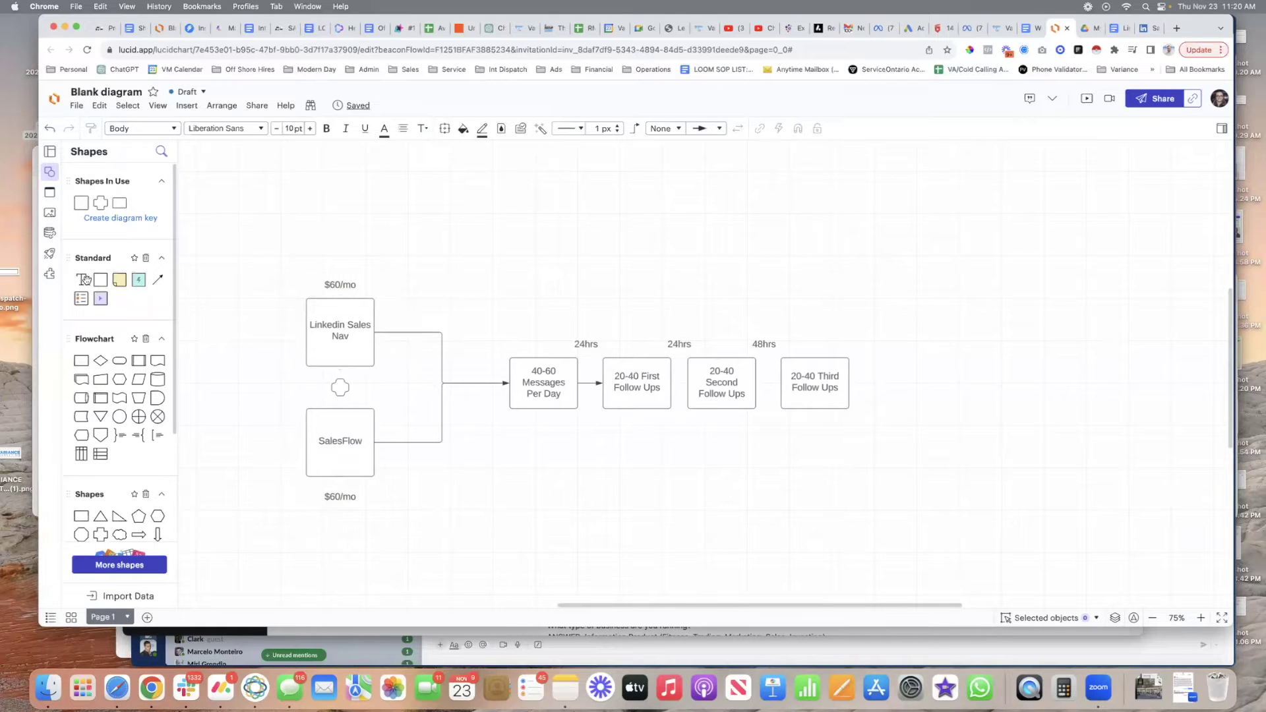
pyautogui.moveTo(81, 279); pyautogui.dragTo(575, 234)
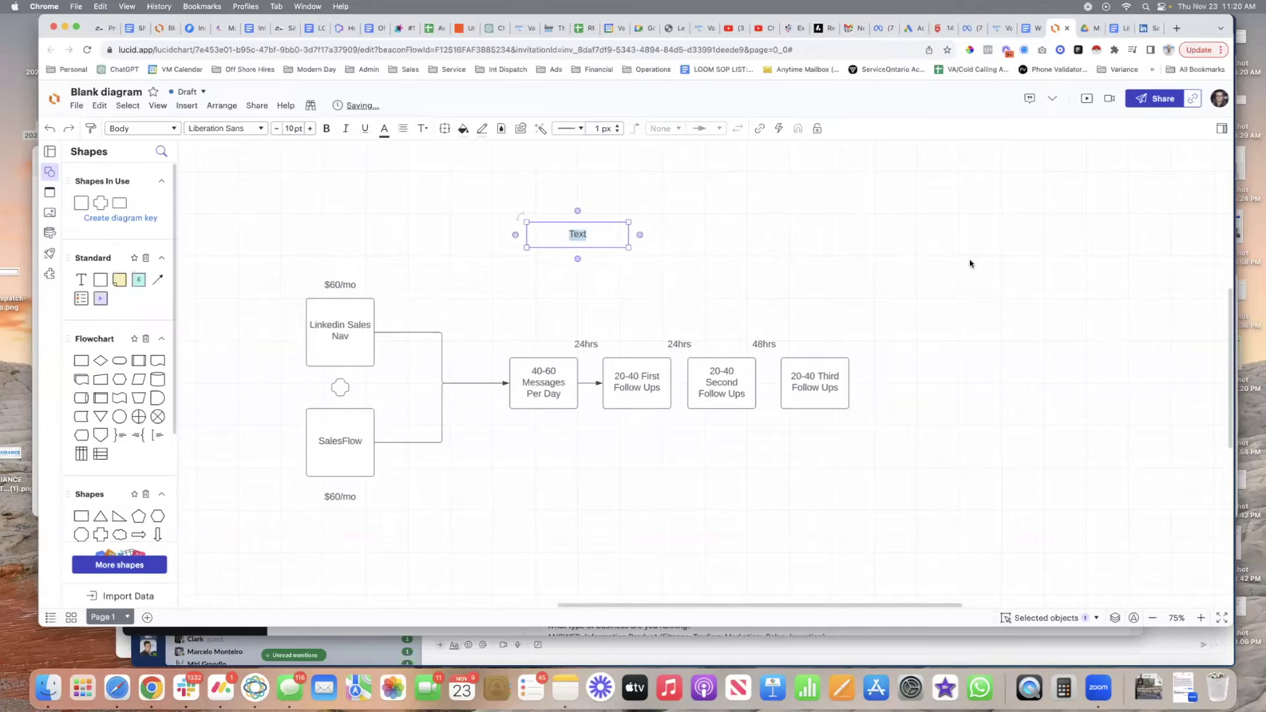
# Type '$160/mo -$180/mo' as the headline and enlarge its font to 23pt.
pyautogui.write('$160/mo -$180/mo')
pyautogui.tripleClick(592, 232)
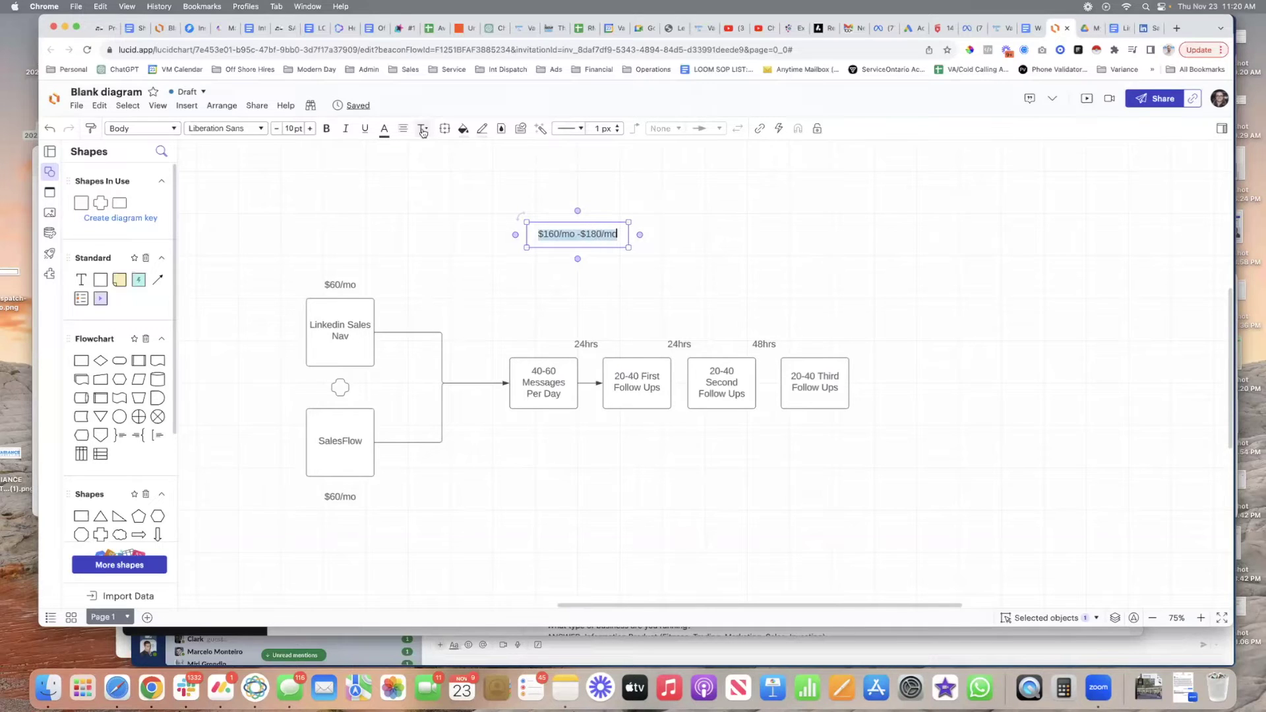
pyautogui.click(308, 129)
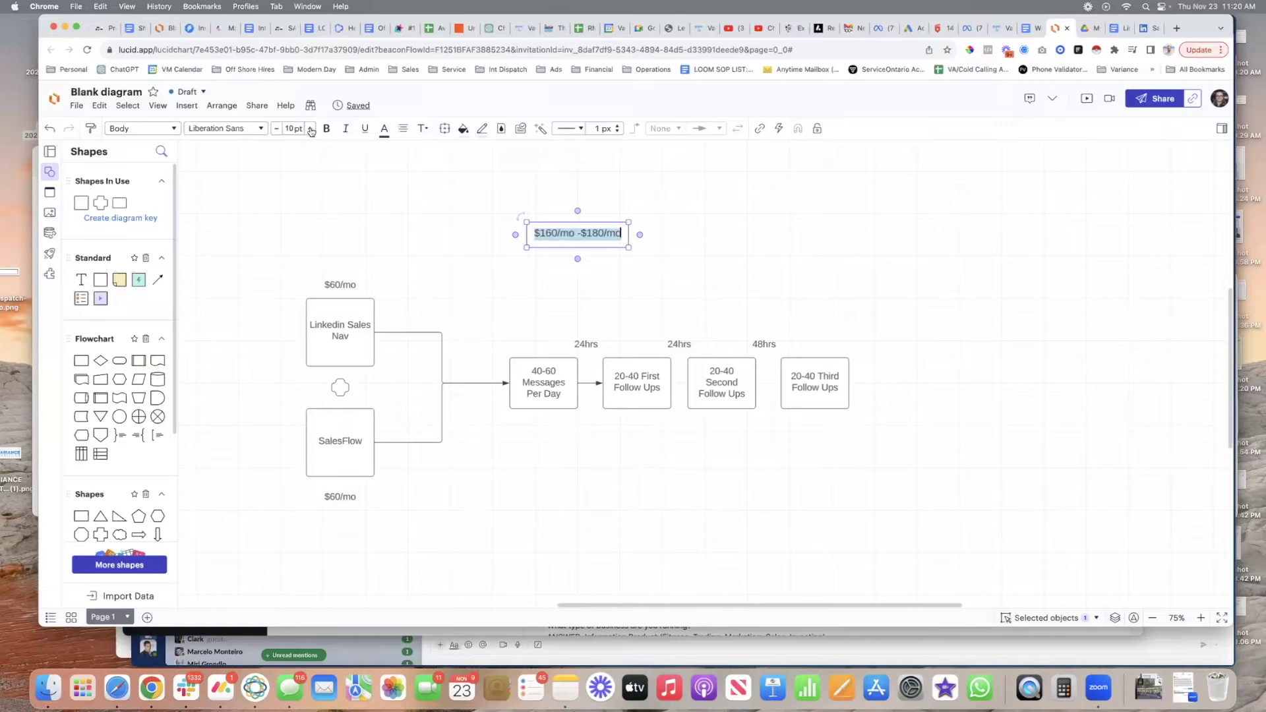
pyautogui.click(309, 130)
pyautogui.click(310, 129)
pyautogui.click(310, 129)
pyautogui.click(310, 129)
pyautogui.click(309, 129)
pyautogui.click(310, 129)
pyautogui.click(310, 129)
# Widen the headline to fit one line and move it above the diagram.
pyautogui.moveTo(629, 263); pyautogui.dragTo(782, 291)
pyautogui.moveTo(707, 258); pyautogui.dragTo(648, 236)
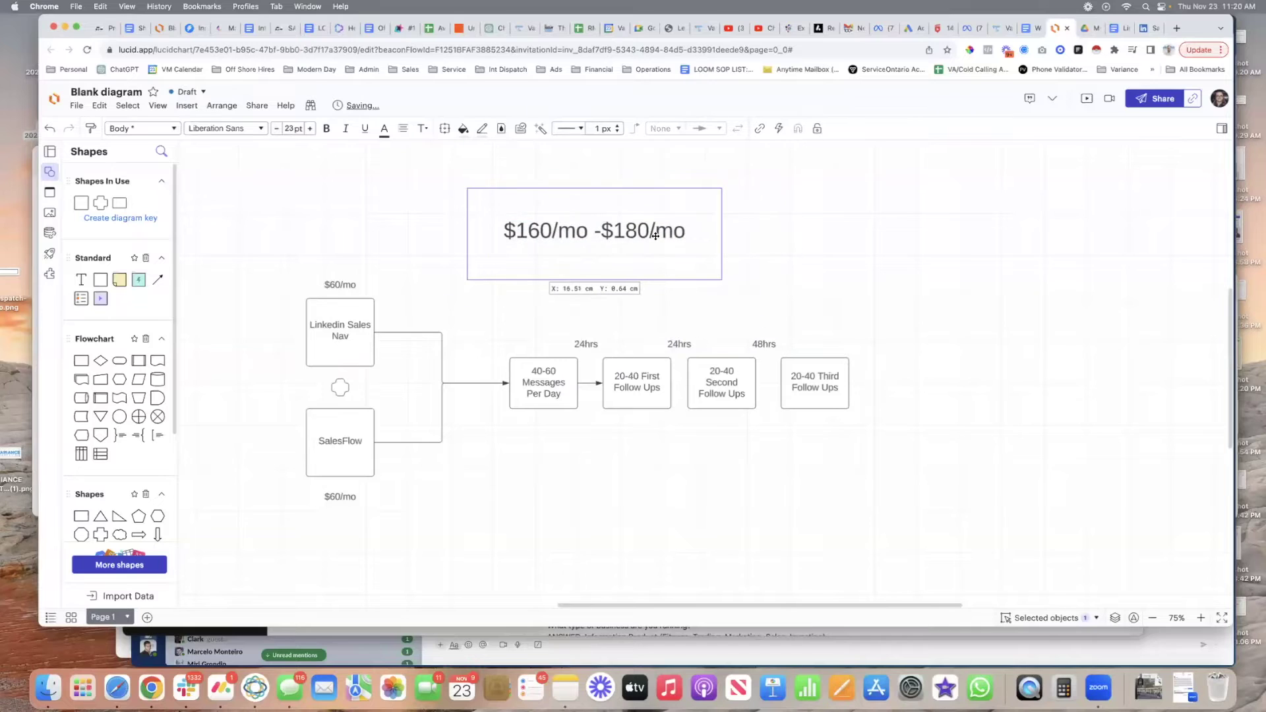
pyautogui.click(830, 242)
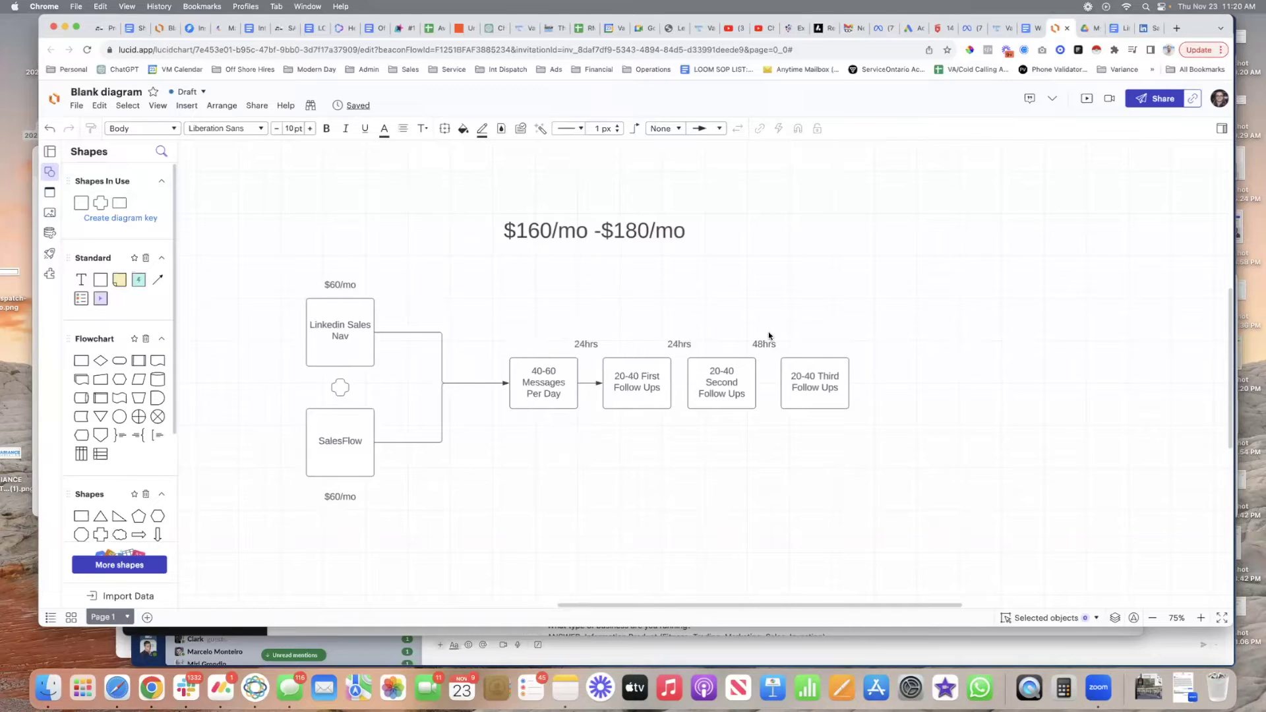
pyautogui.click(1149, 5)
pyautogui.write('60')
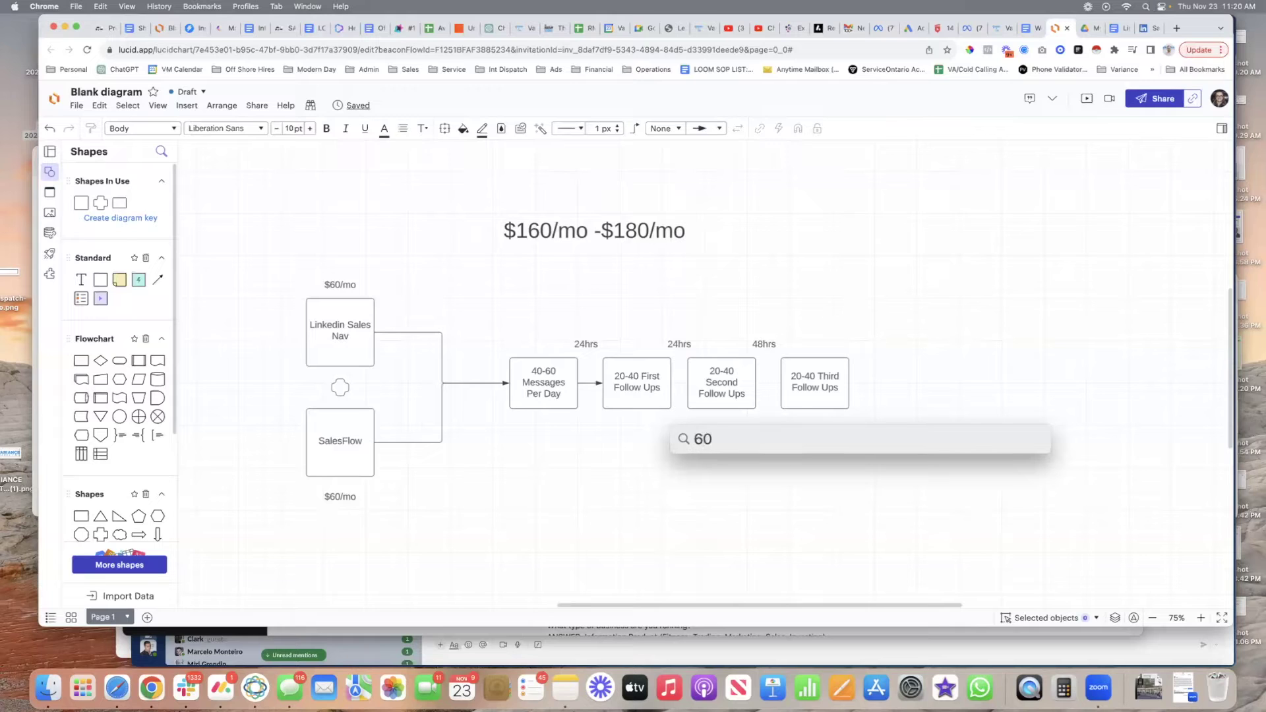
pyautogui.write('*30')
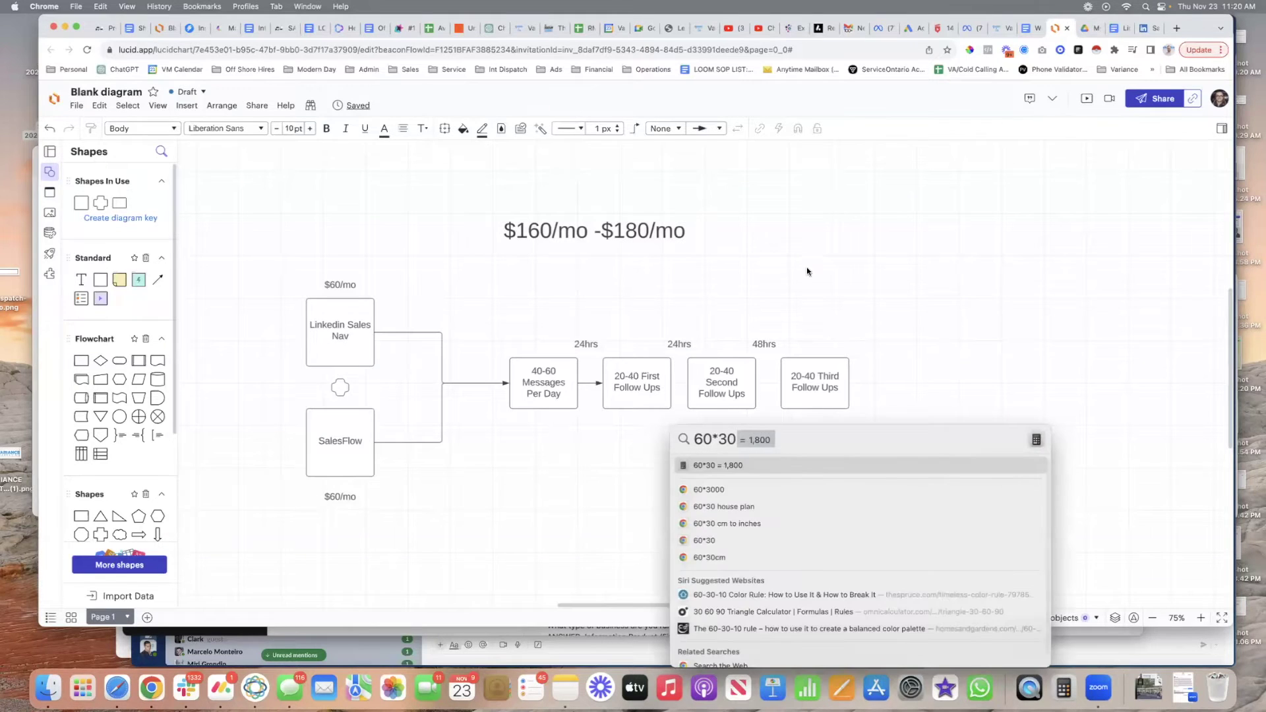
pyautogui.press('Escape')
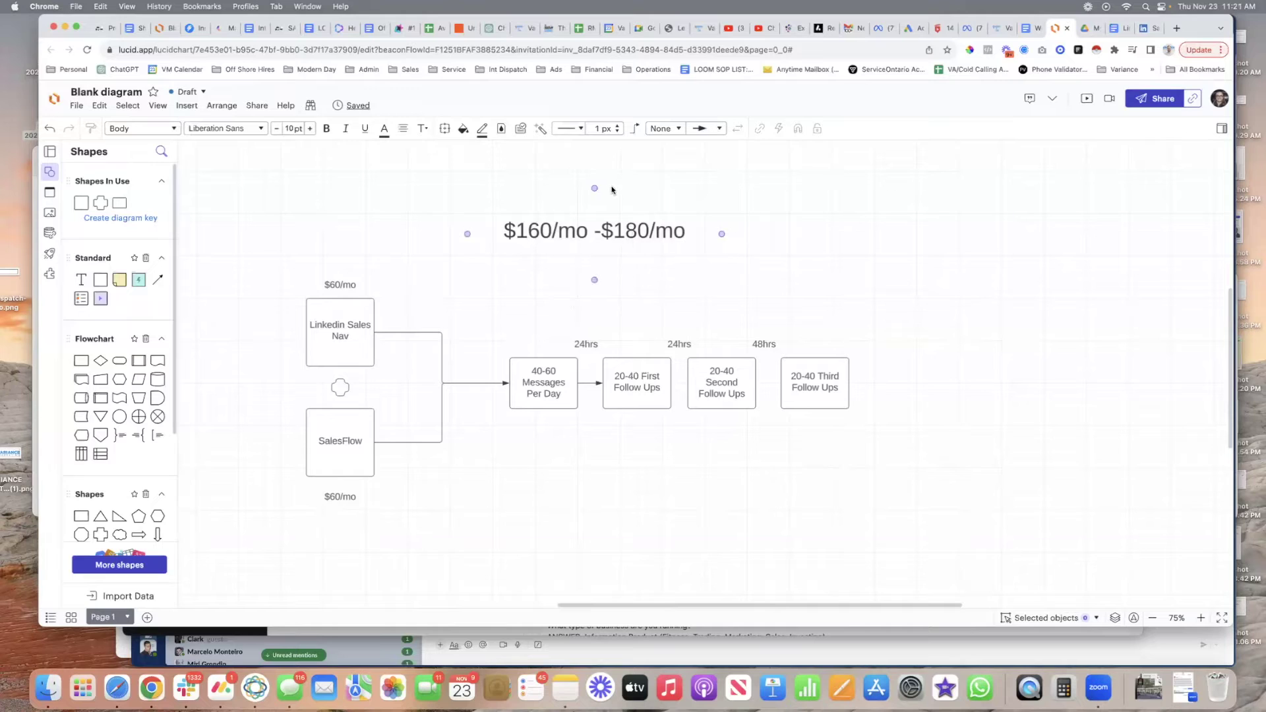
pyautogui.click(1147, 5)
pyautogui.write('160/4')
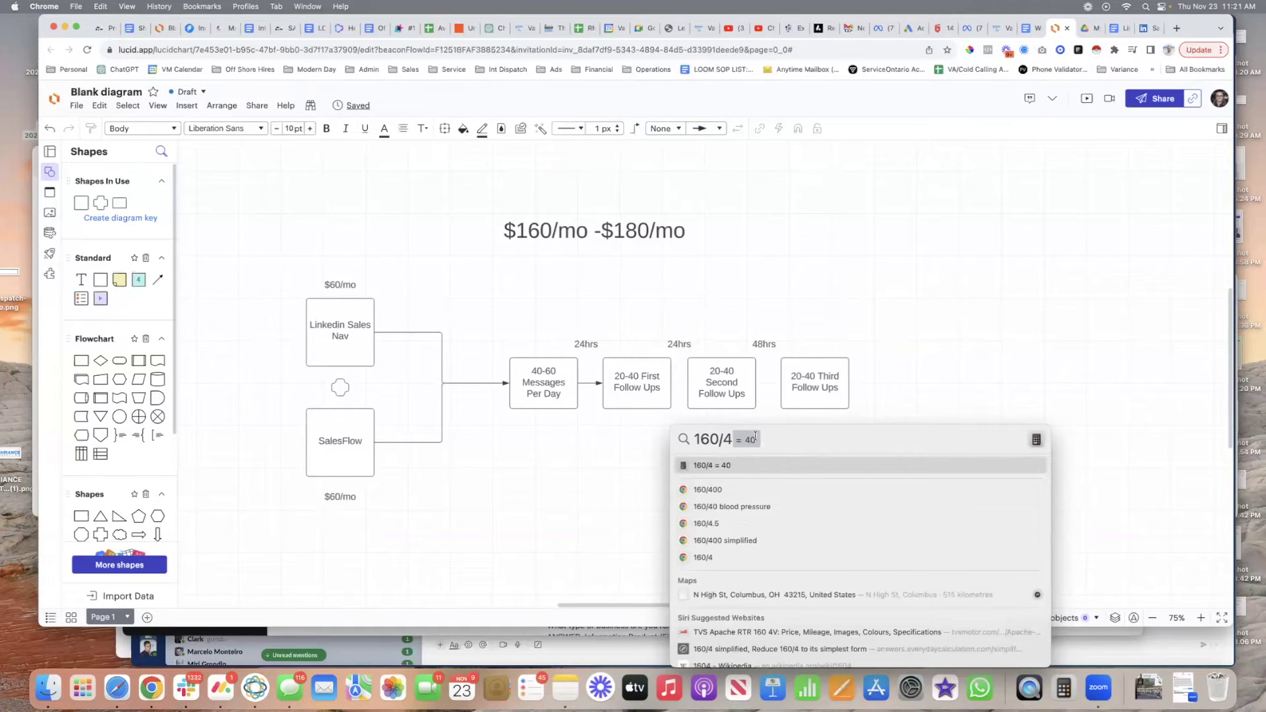
pyautogui.click(588, 269)
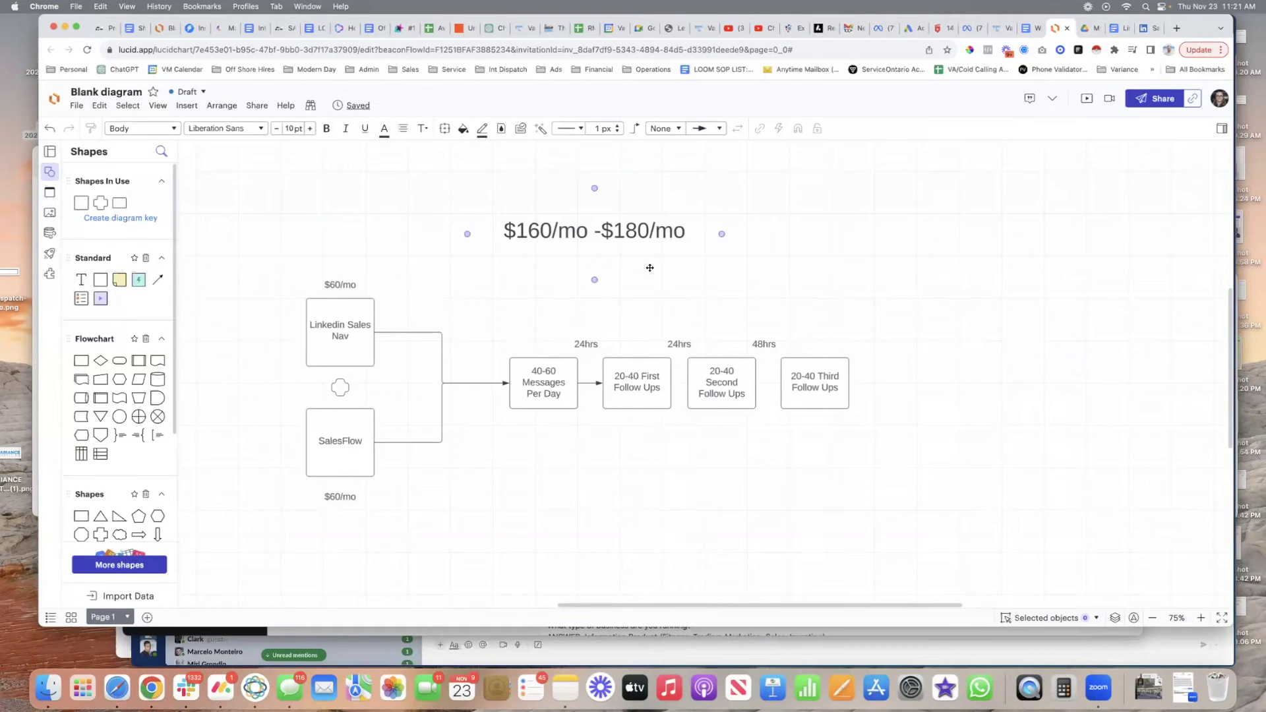
pyautogui.click(619, 453)
pyautogui.scroll(-1, 619, 441)
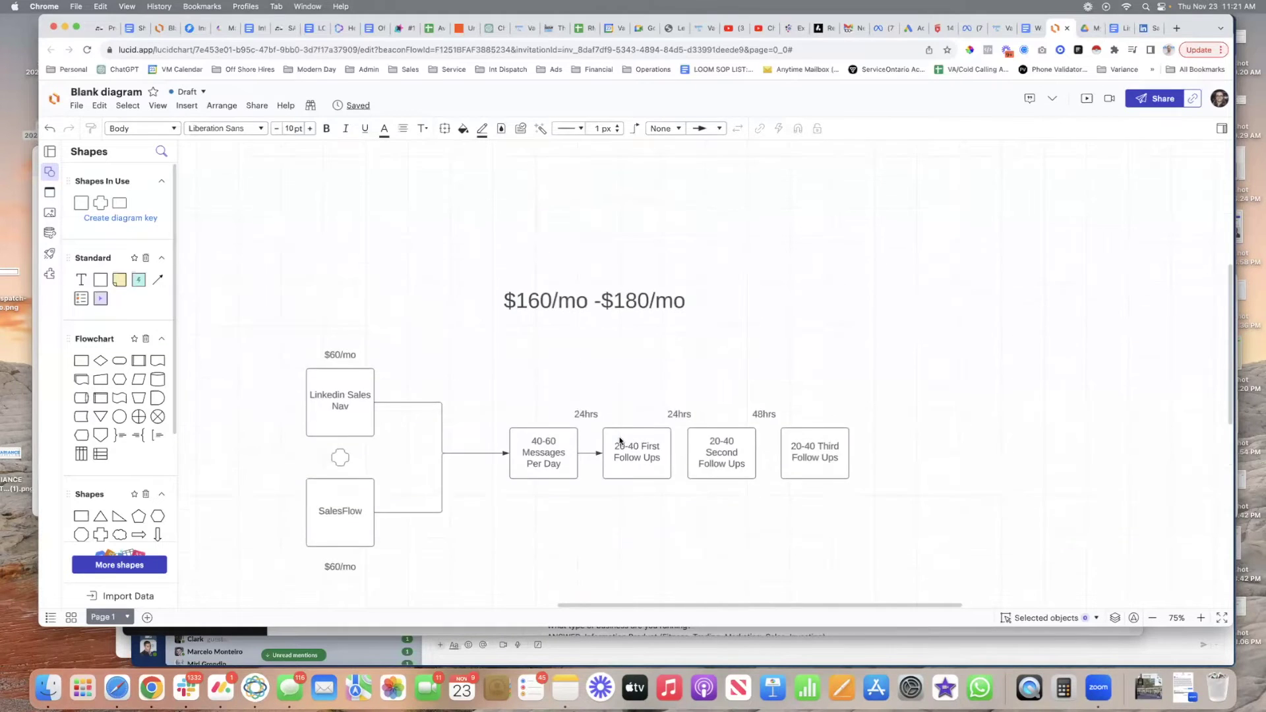
pyautogui.moveTo(215, 192); pyautogui.dragTo(864, 468)
pyautogui.click(663, 533)
pyautogui.scroll(1, 663, 532)
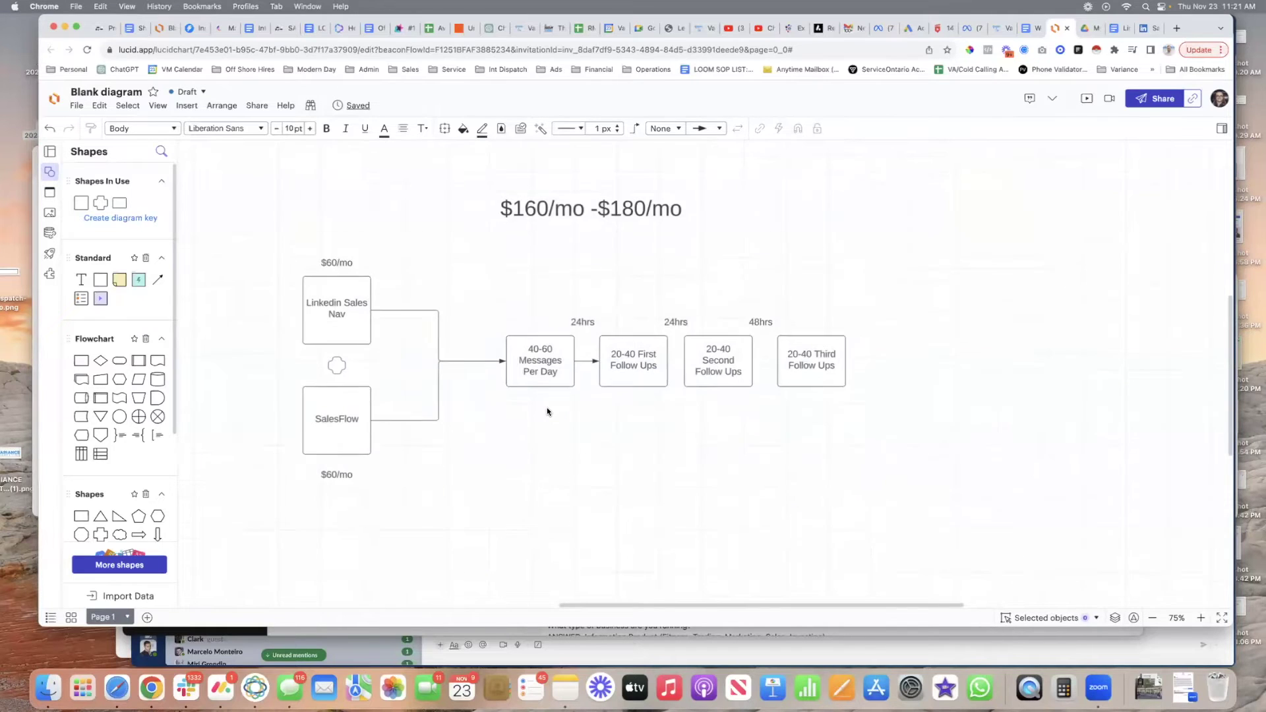
pyautogui.hscroll(-2, 560, 411)
pyautogui.scroll(1, 561, 411)
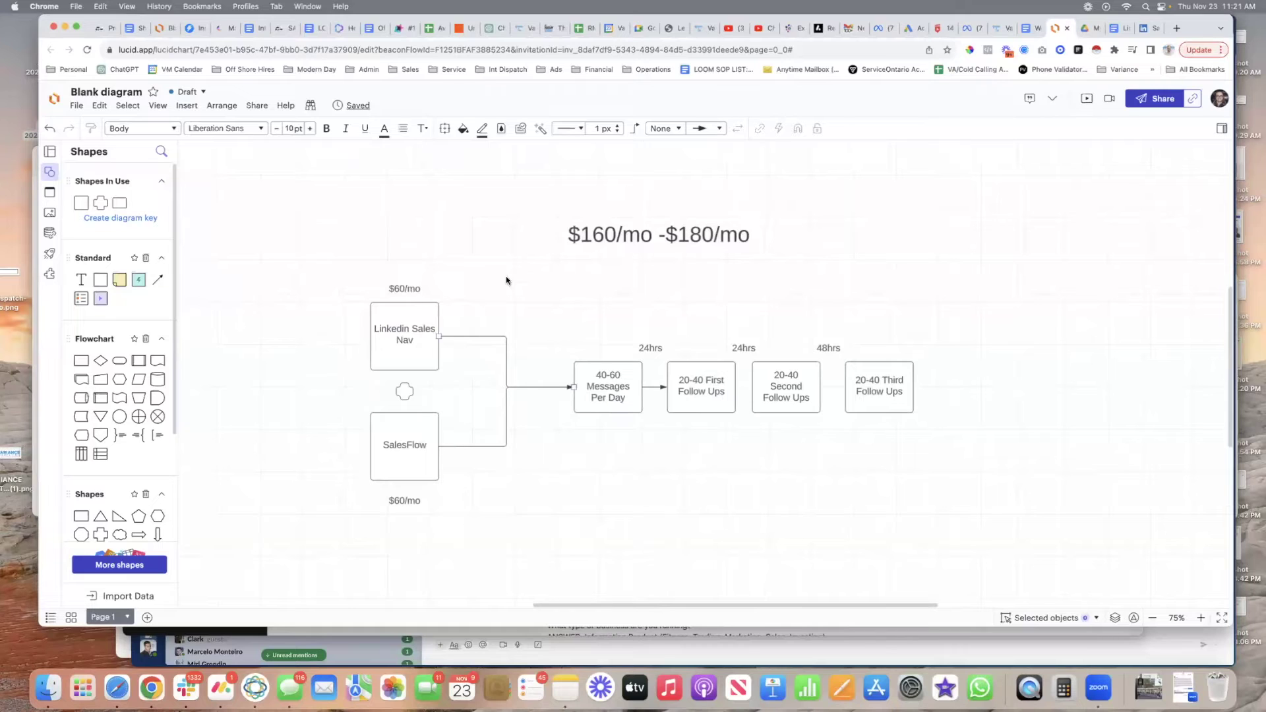
pyautogui.scroll(2, 532, 237)
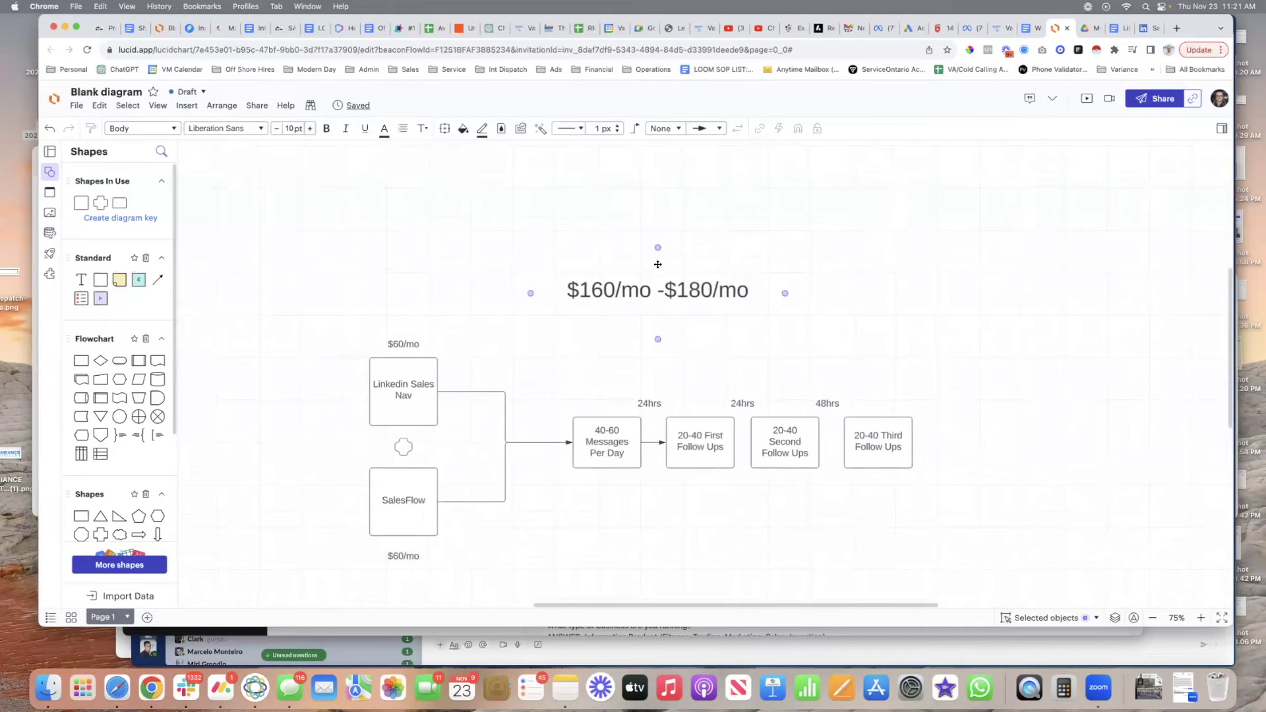
pyautogui.scroll(-1, 1068, 382)
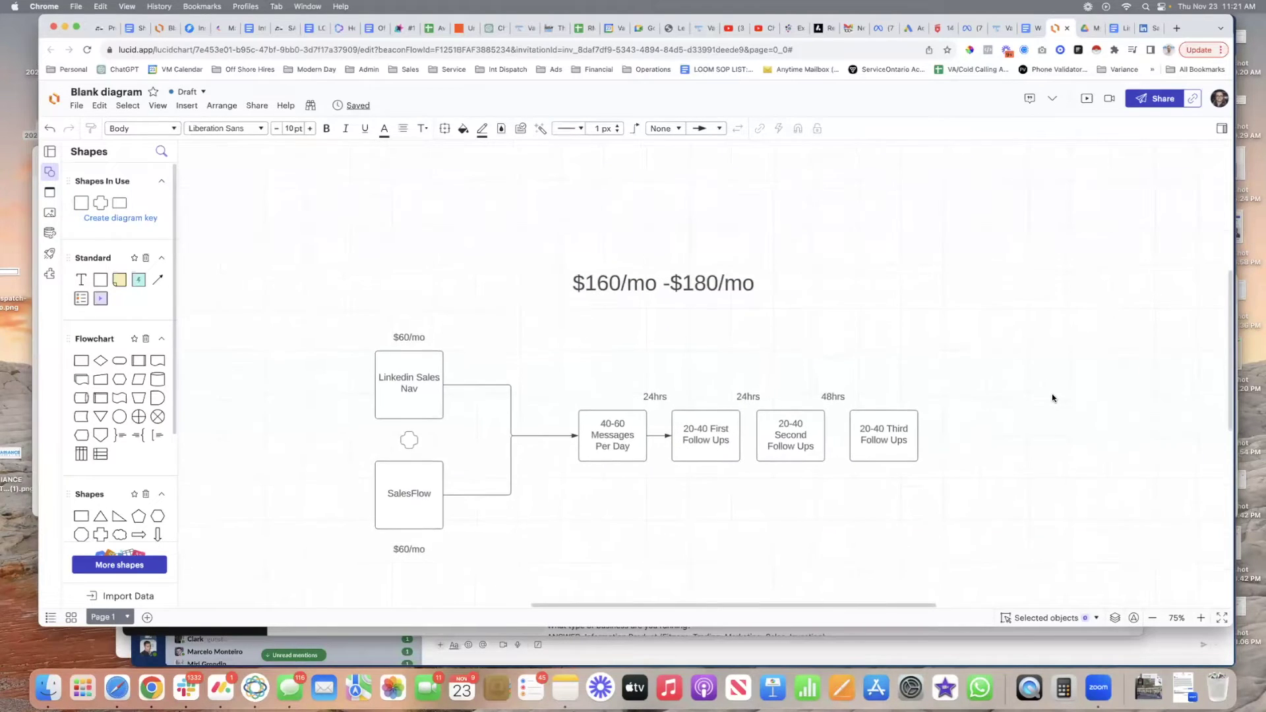
pyautogui.scroll(-3, 815, 382)
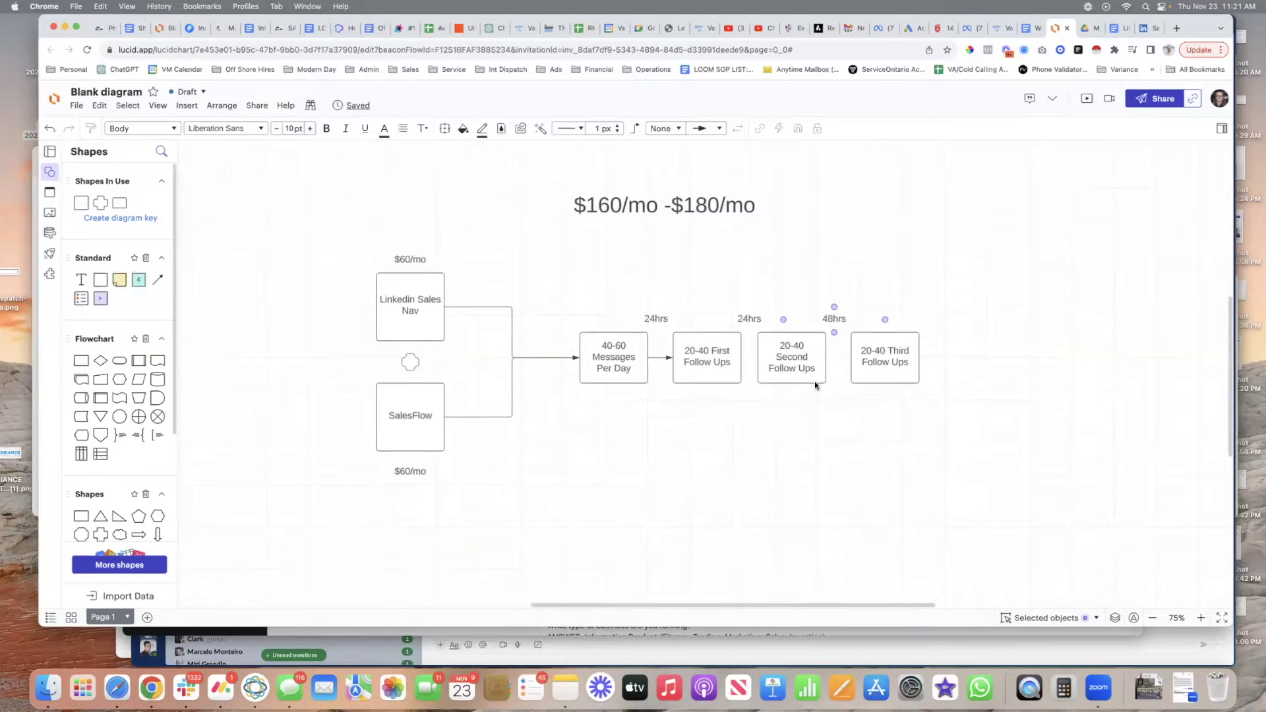
pyautogui.scroll(1, 815, 385)
pyautogui.hscroll(1, 814, 385)
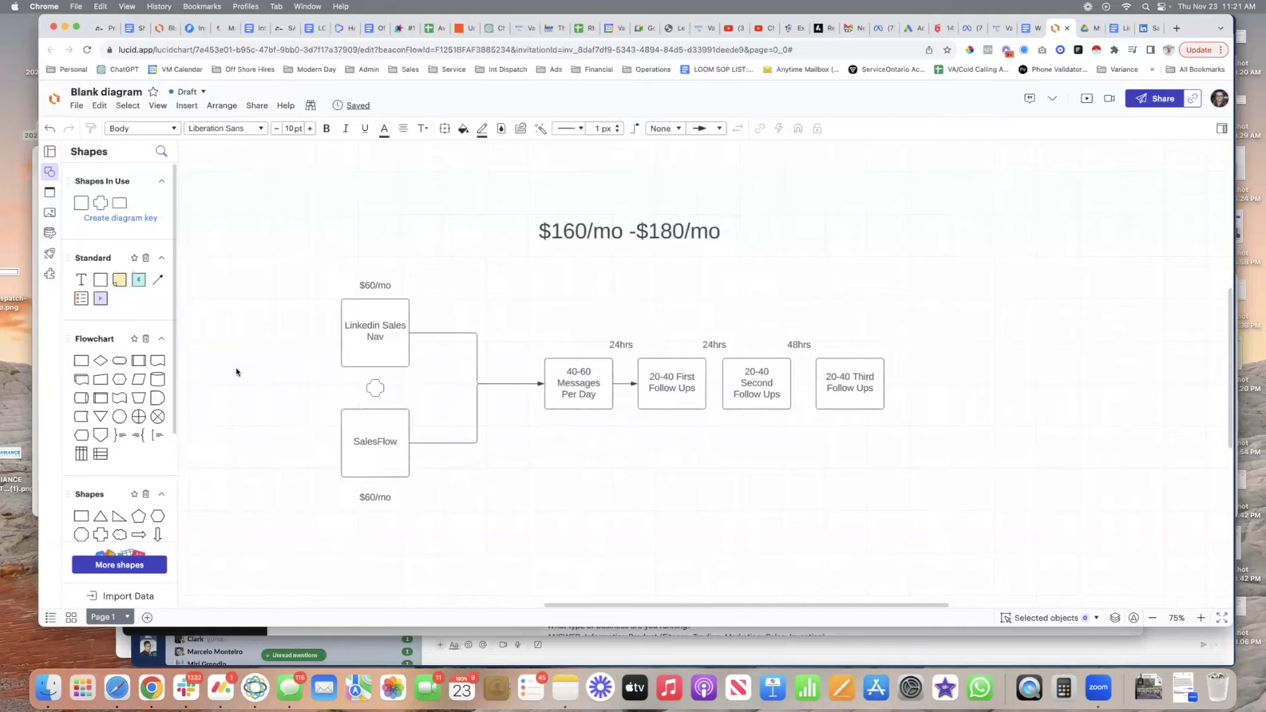
pyautogui.moveTo(296, 268); pyautogui.dragTo(454, 537)
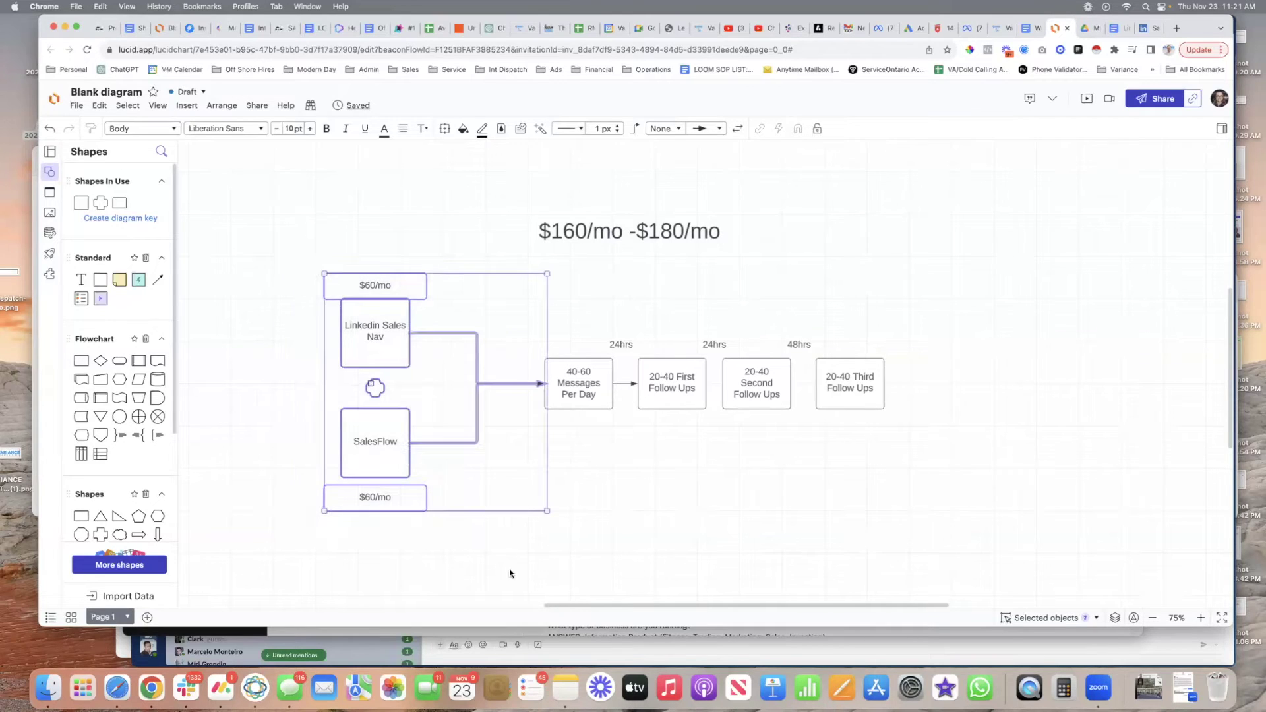
pyautogui.click(273, 348)
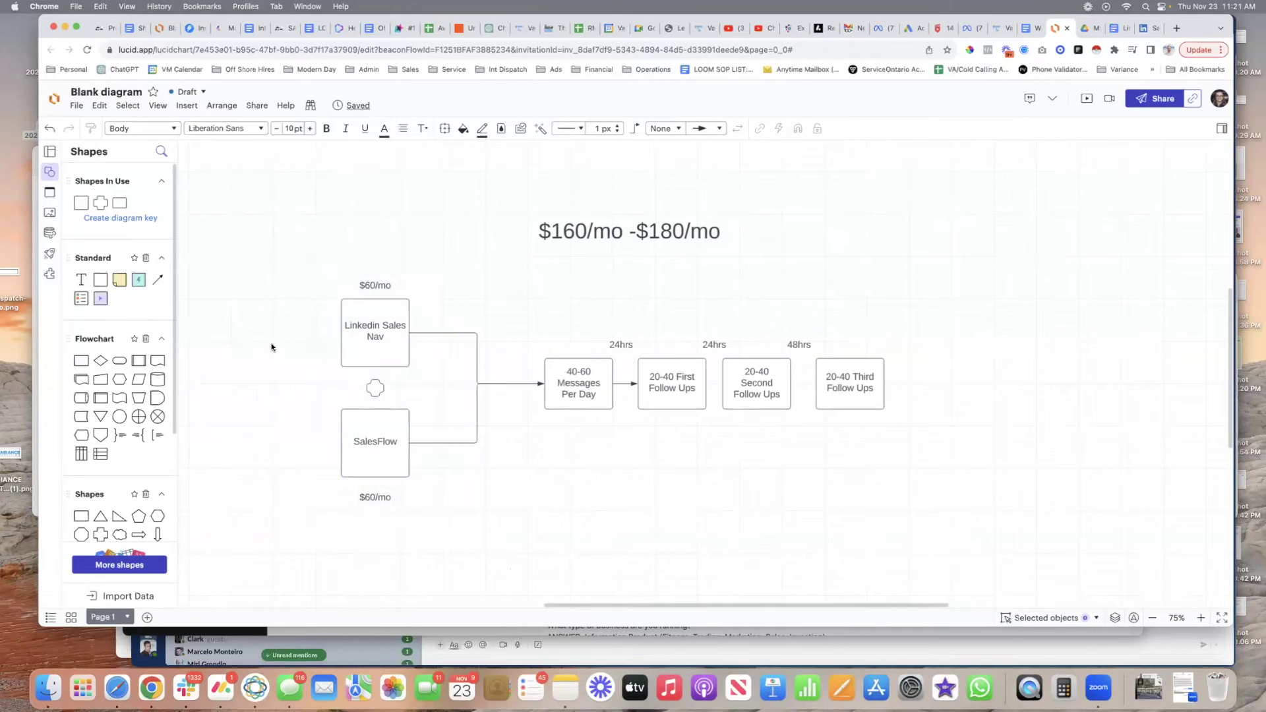
pyautogui.click(1121, 28)
pyautogui.scroll(7, 717, 157)
pyautogui.scroll(-13, 641, 203)
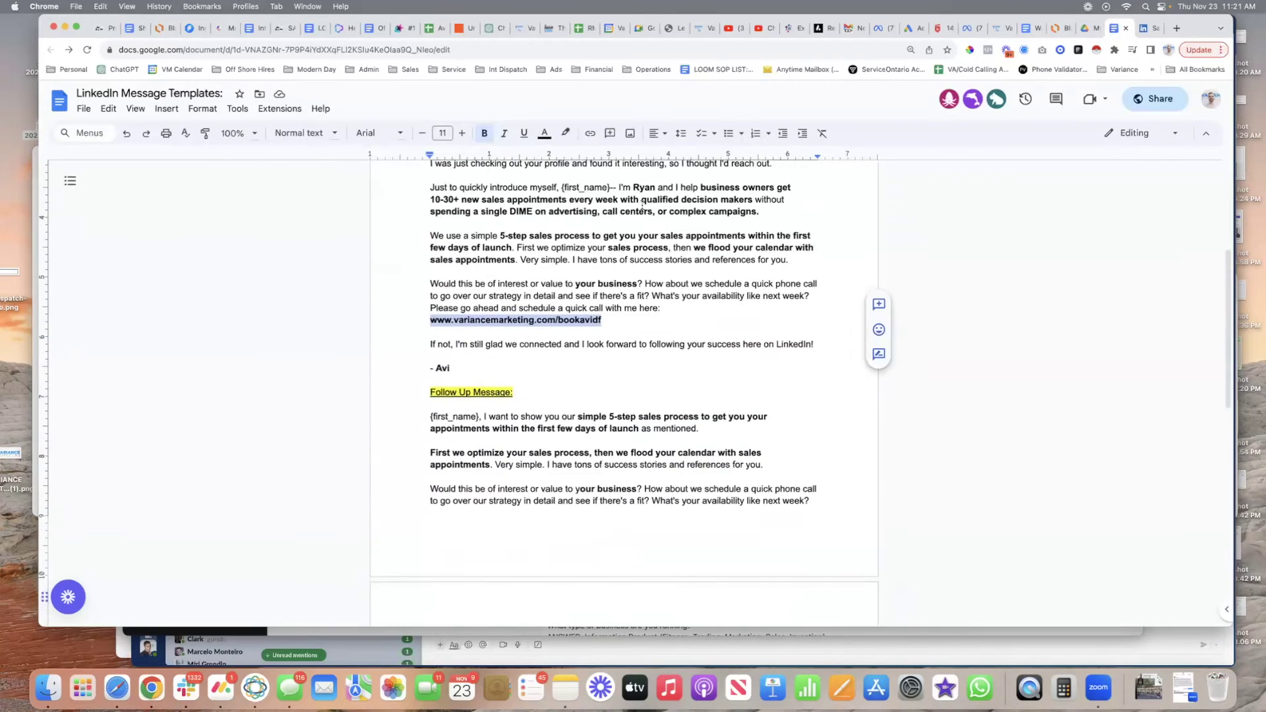
pyautogui.scroll(4, 631, 254)
pyautogui.scroll(9, 631, 253)
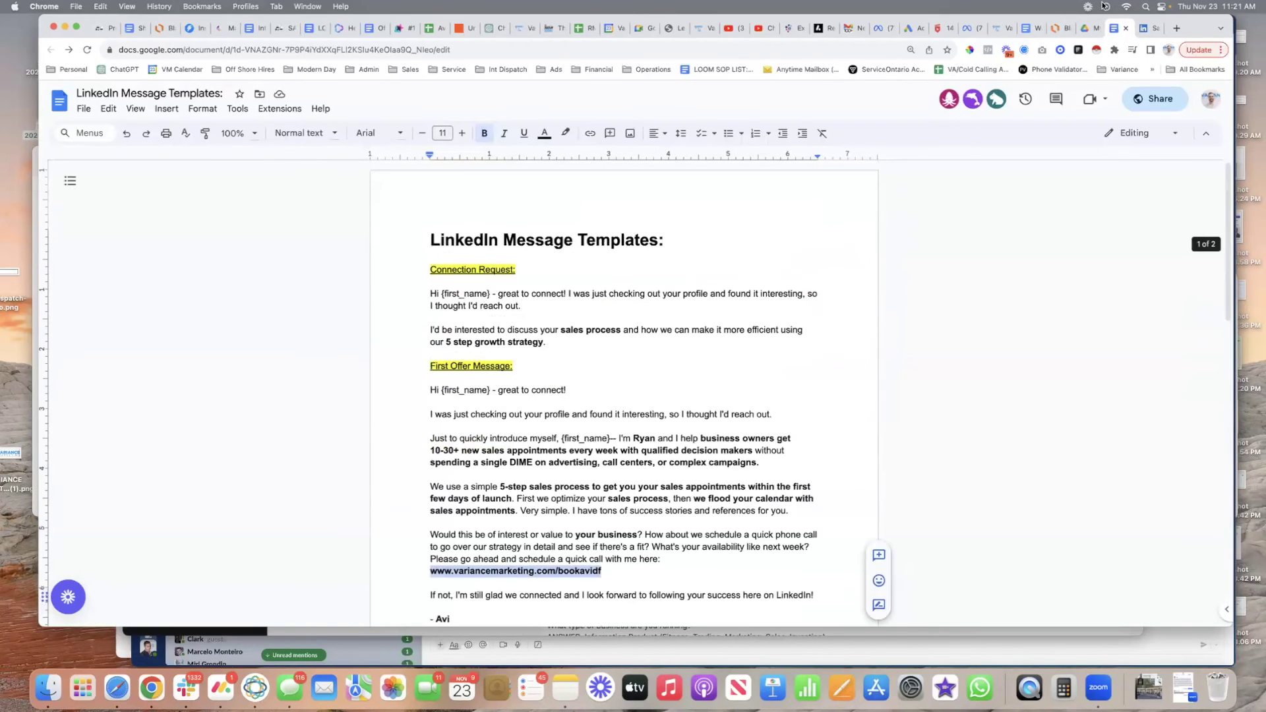
pyautogui.click(1057, 27)
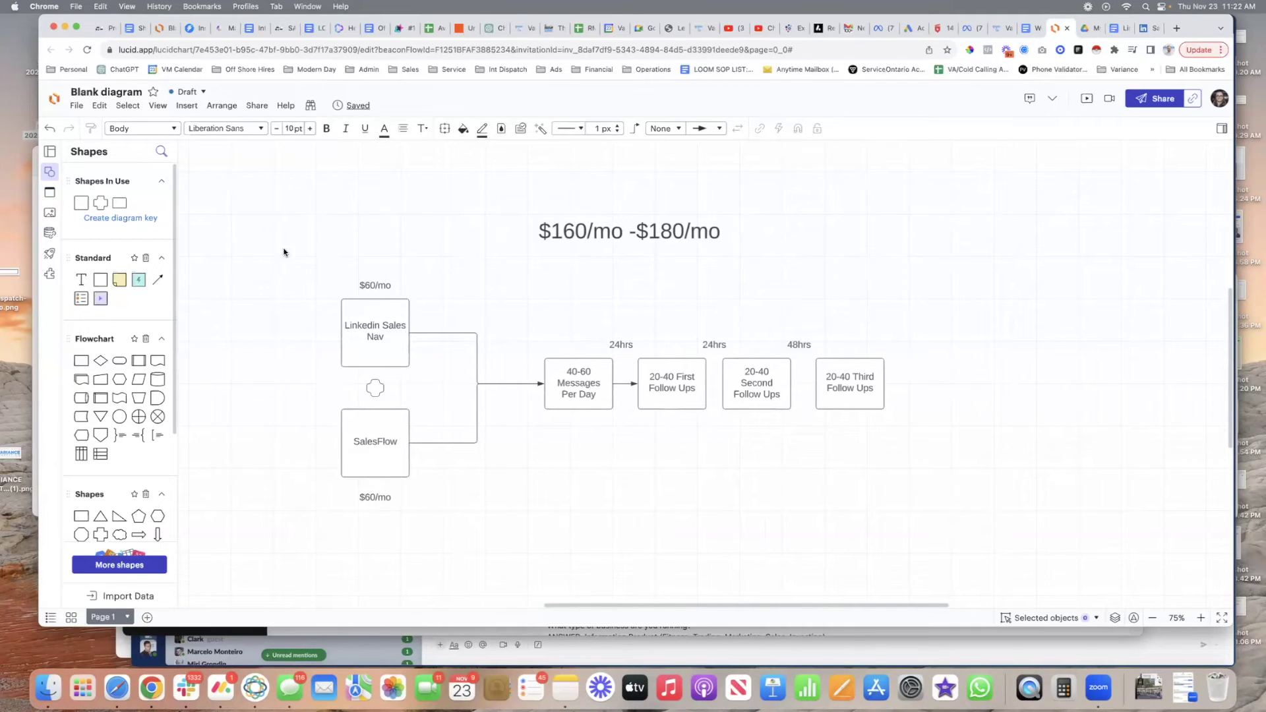
# Box-select the Linkedin Sales Nav box with its $60/mo label, then the whole flowchart, clearing each selection.
pyautogui.moveTo(286, 249); pyautogui.dragTo(448, 367)
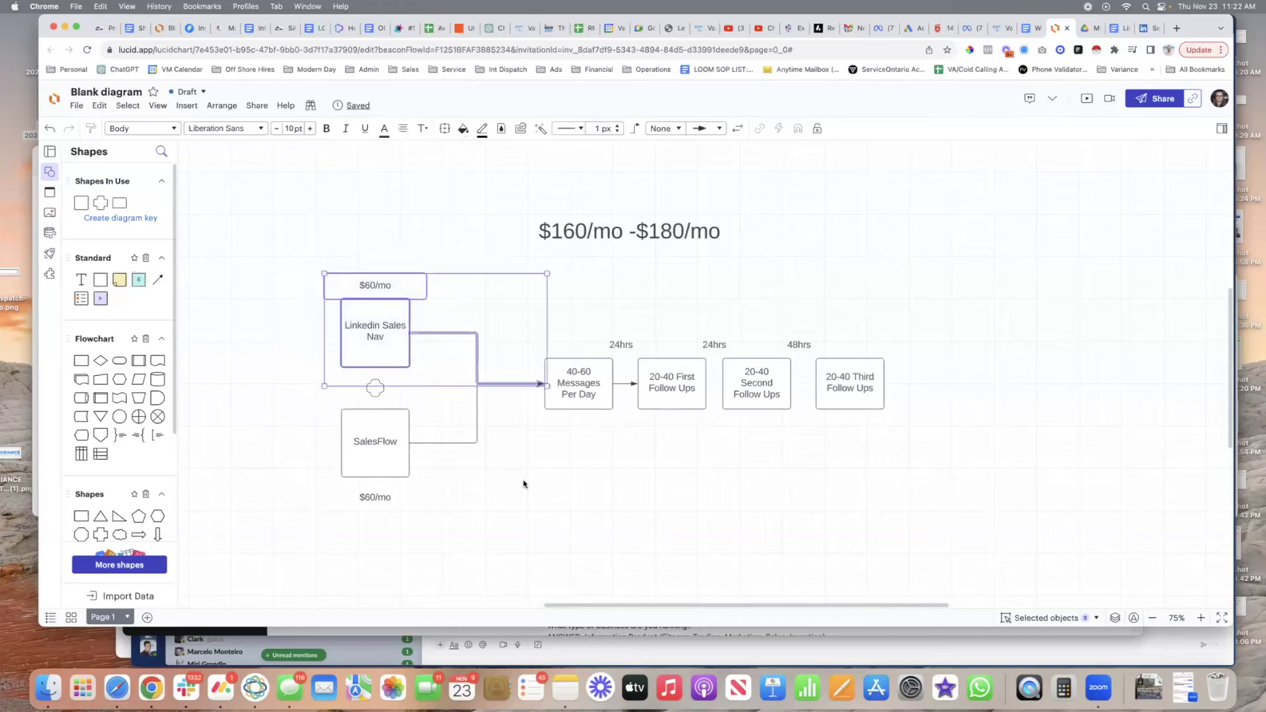
pyautogui.click(523, 480)
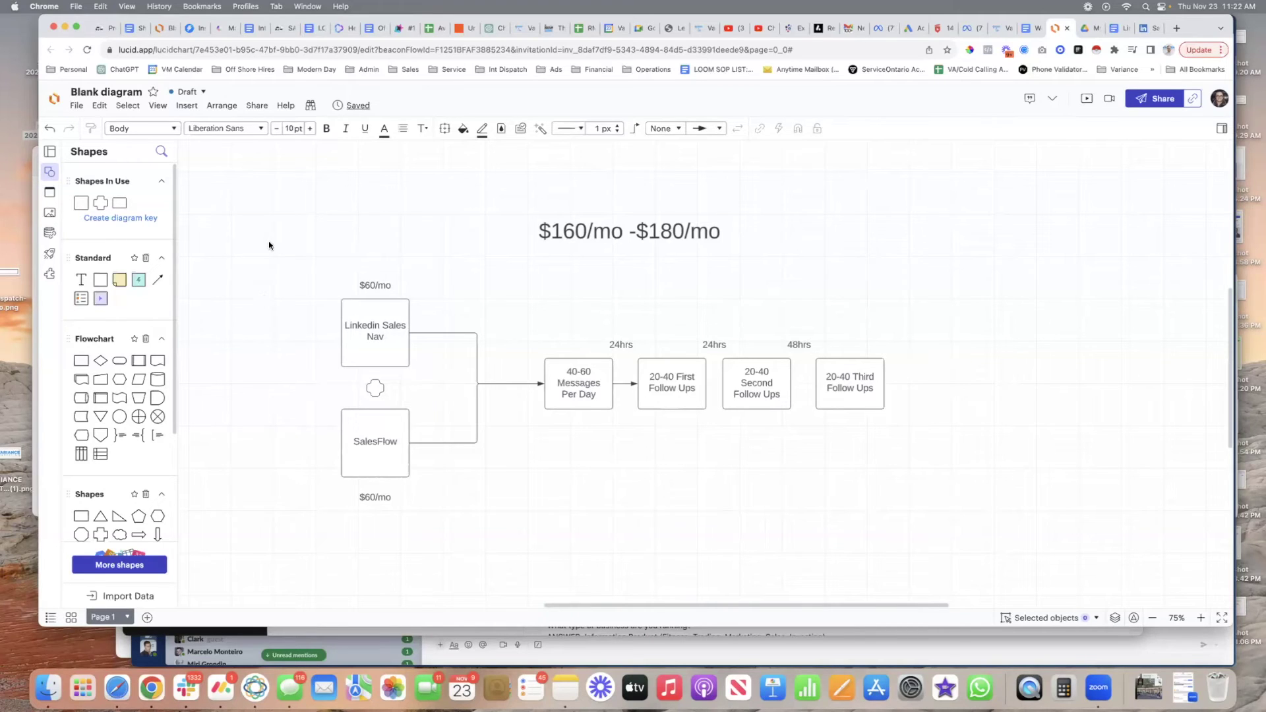
pyautogui.moveTo(256, 266); pyautogui.dragTo(427, 368)
pyautogui.click(258, 344)
pyautogui.moveTo(294, 269); pyautogui.dragTo(881, 519)
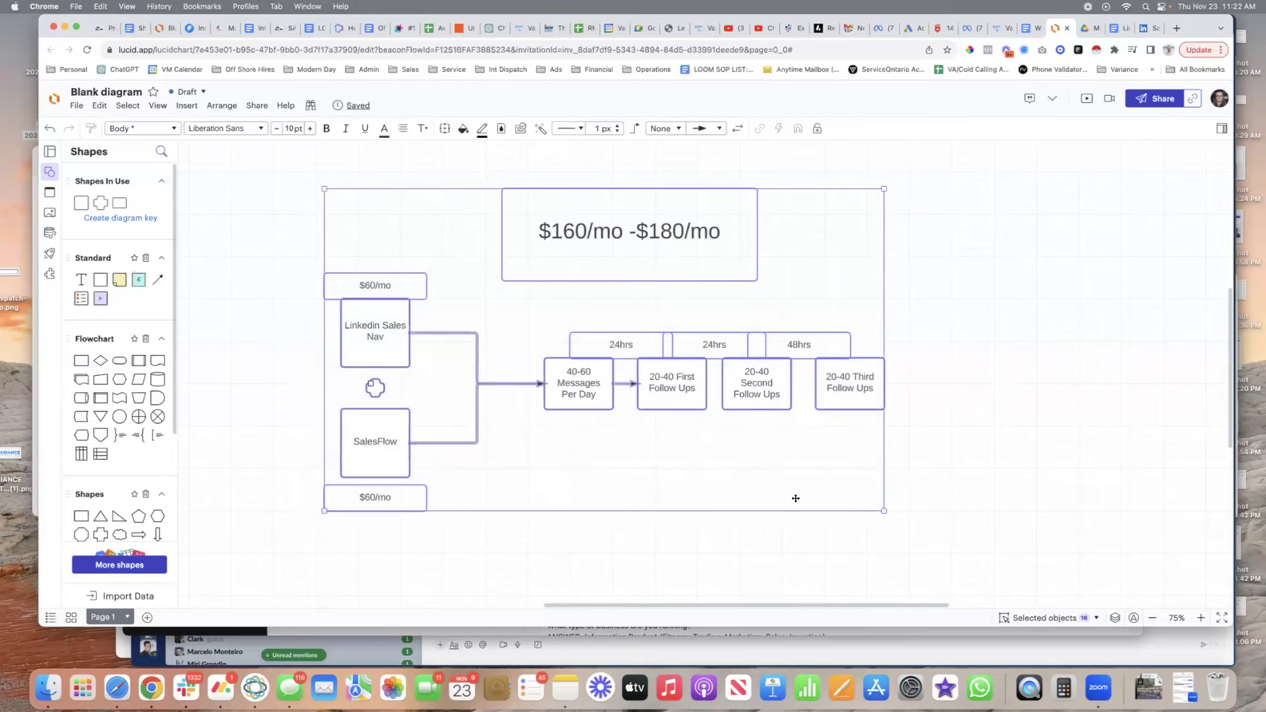
pyautogui.click(757, 526)
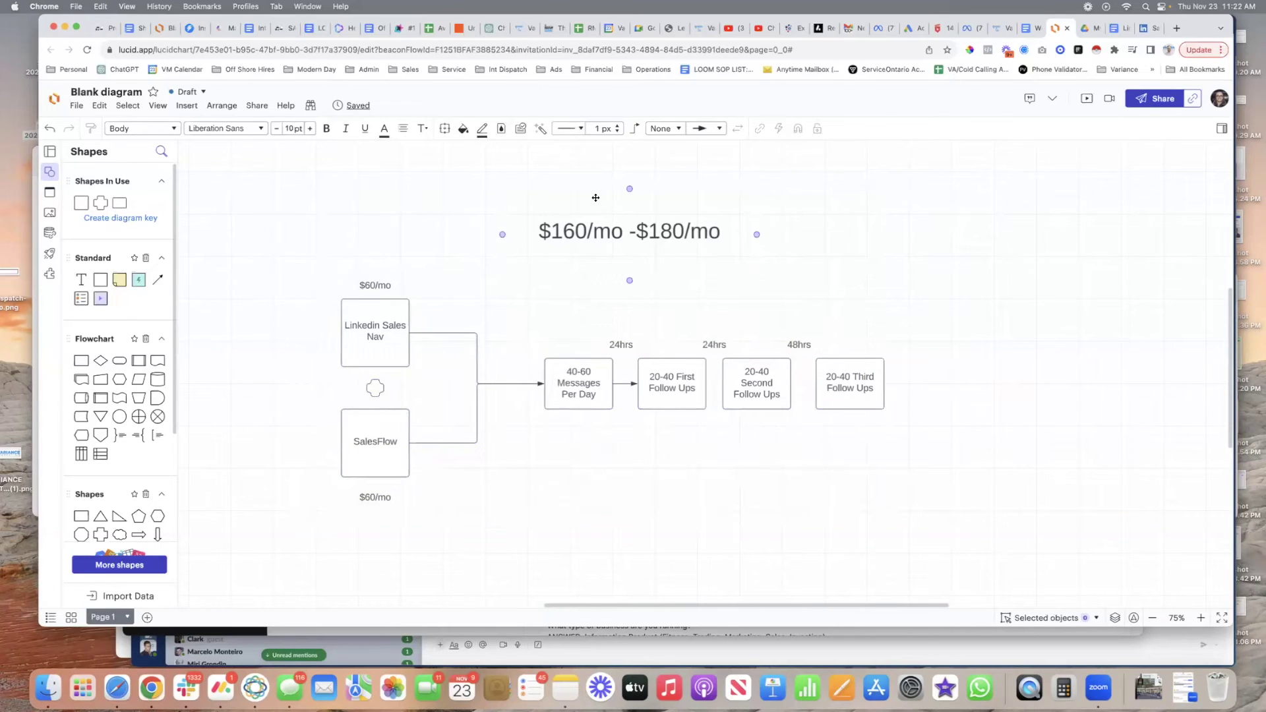
# Nudge the $160/mo -$180/mo headline slightly down toward the flowchart.
pyautogui.click(635, 238)
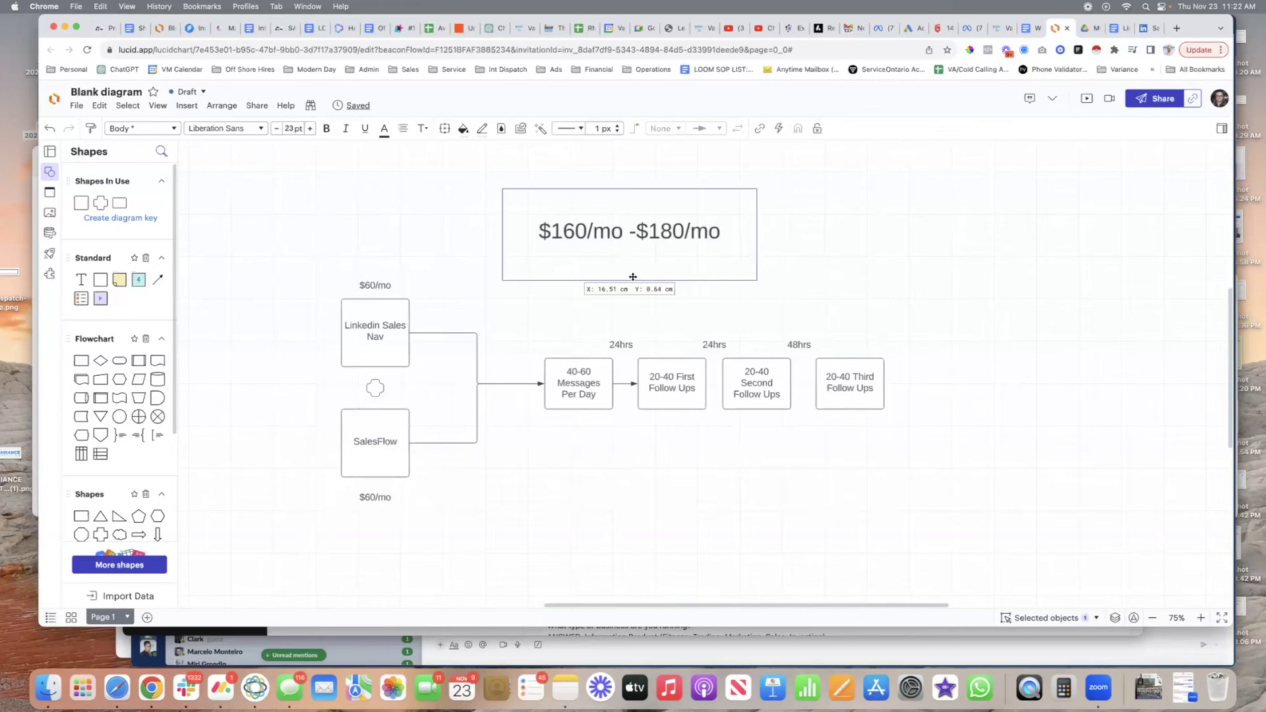
pyautogui.moveTo(752, 201); pyautogui.dragTo(752, 234)
pyautogui.click(760, 308)
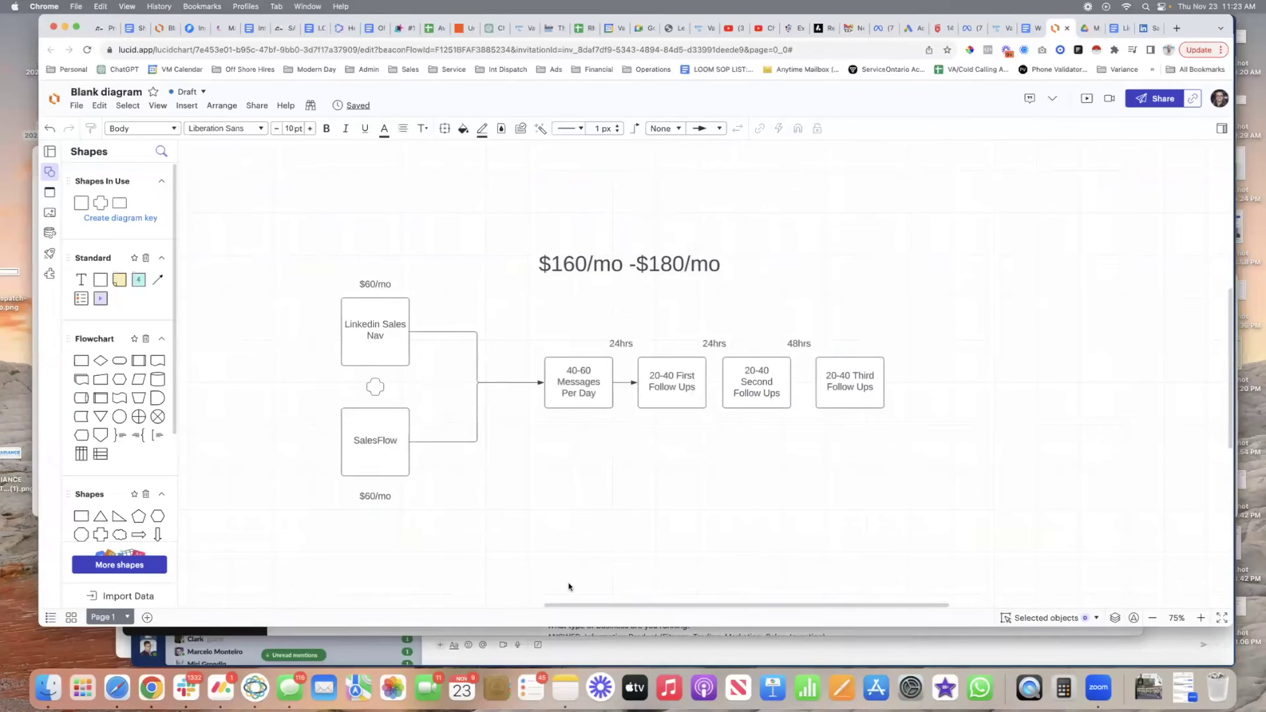
pyautogui.click(410, 642)
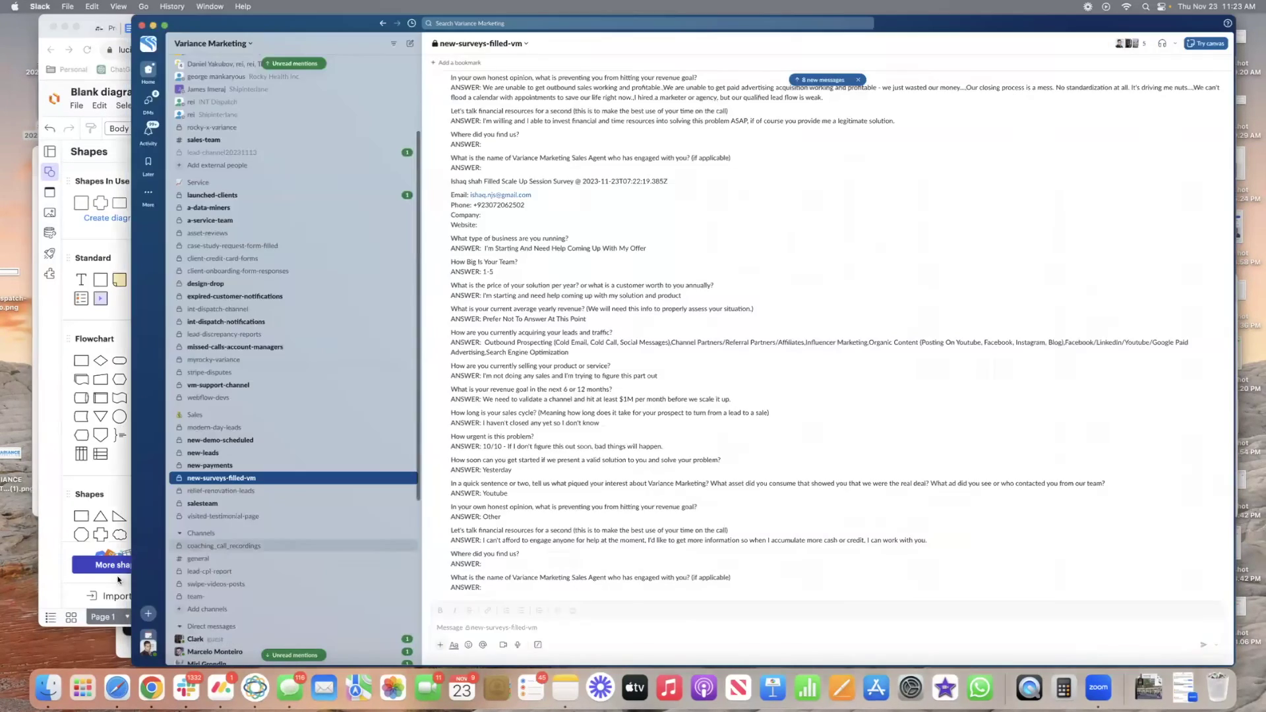
pyautogui.click(116, 588)
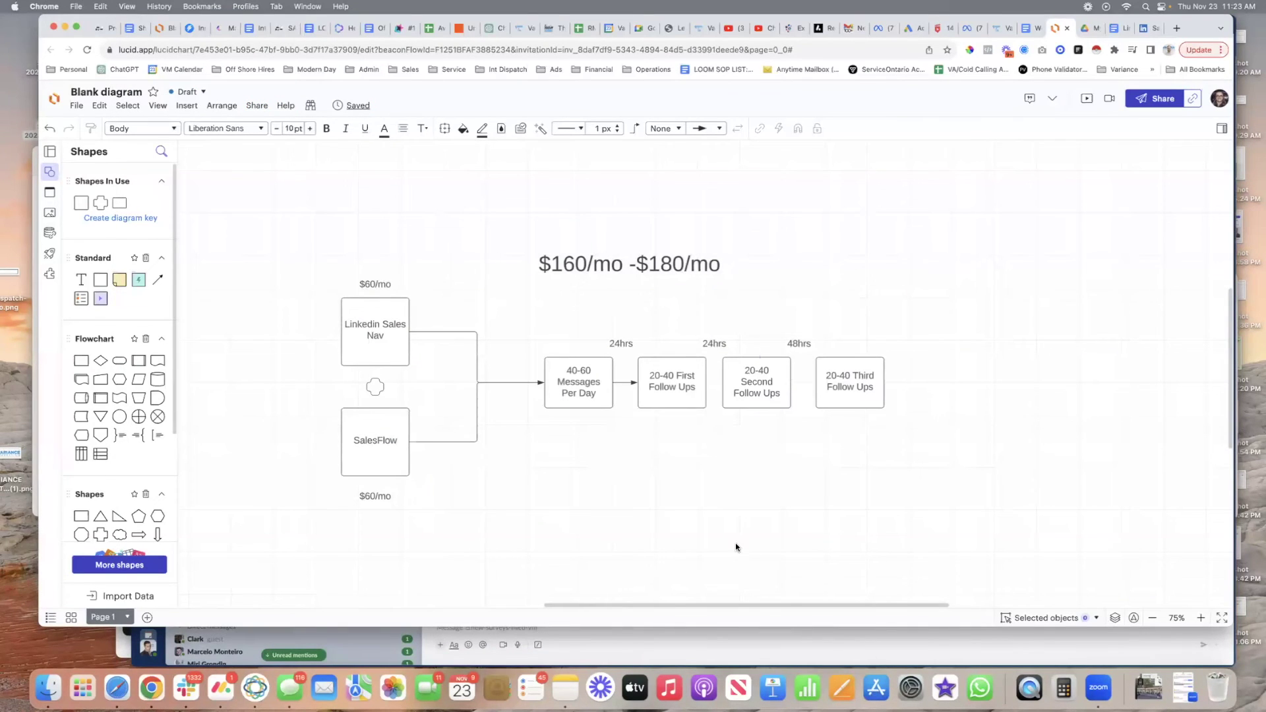
pyautogui.moveTo(267, 209); pyautogui.dragTo(468, 630)
pyautogui.click(1143, 29)
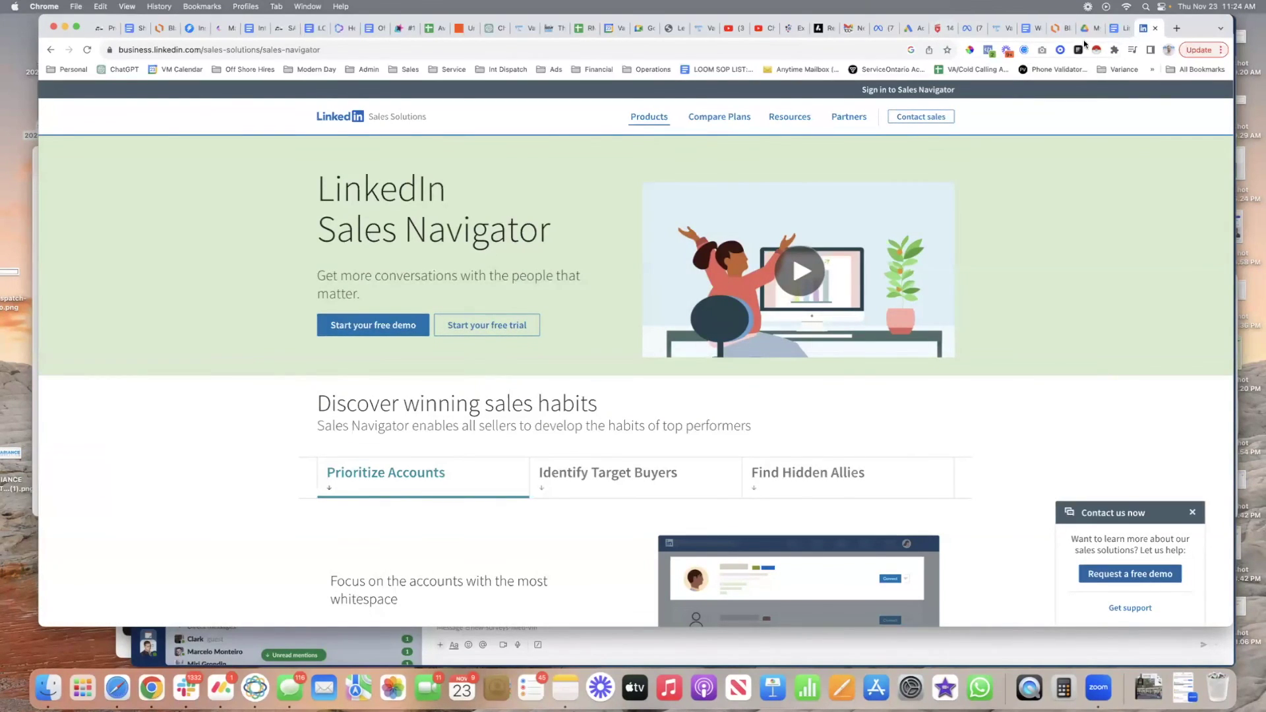
pyautogui.click(1058, 29)
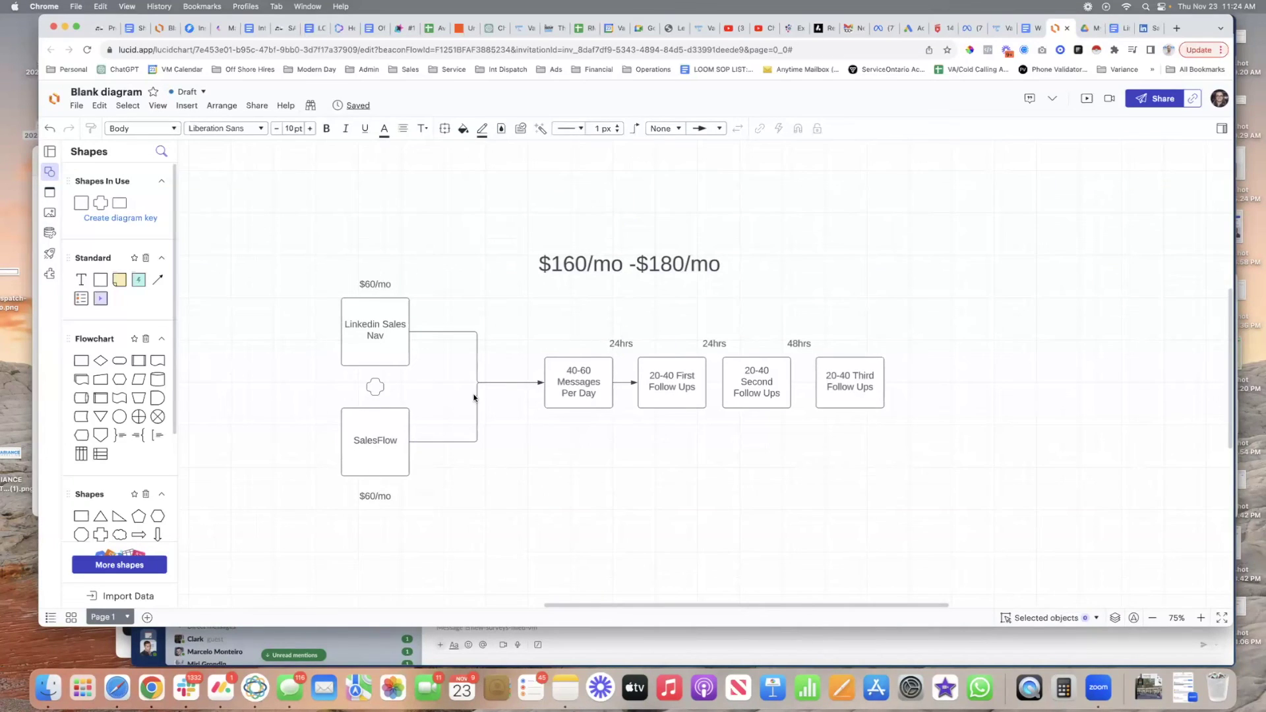
pyautogui.moveTo(313, 232); pyautogui.dragTo(889, 581)
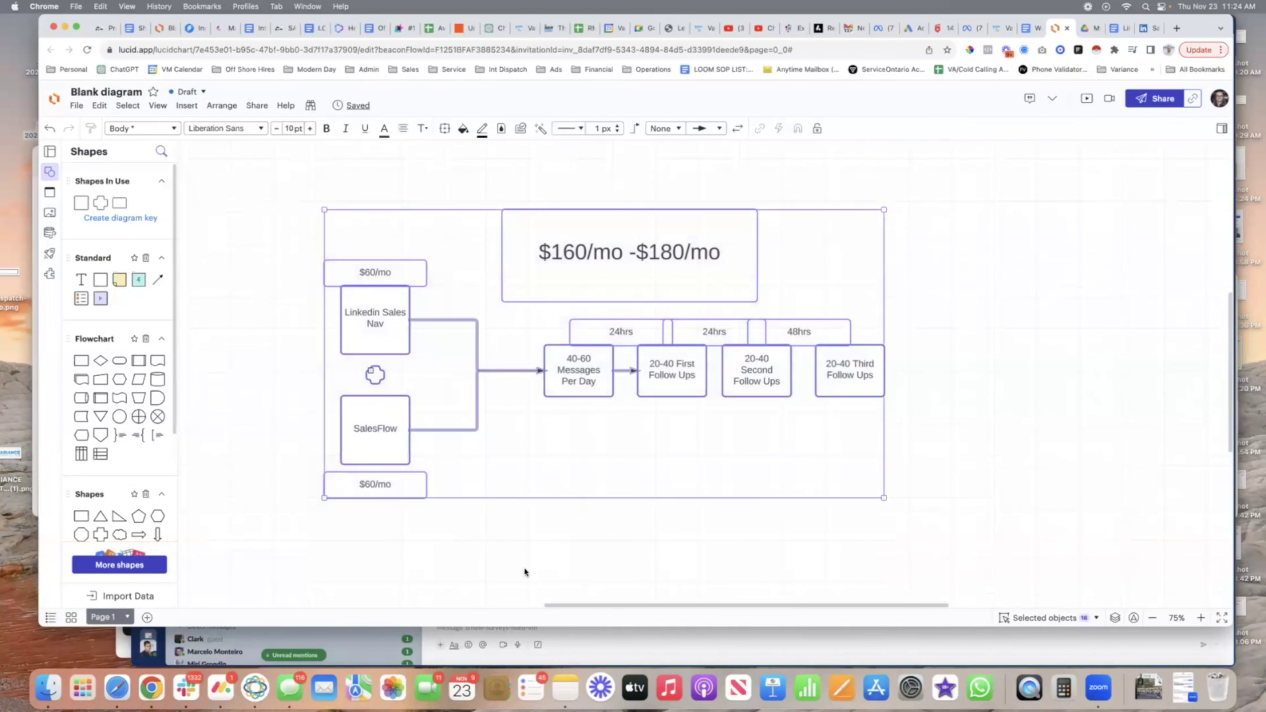